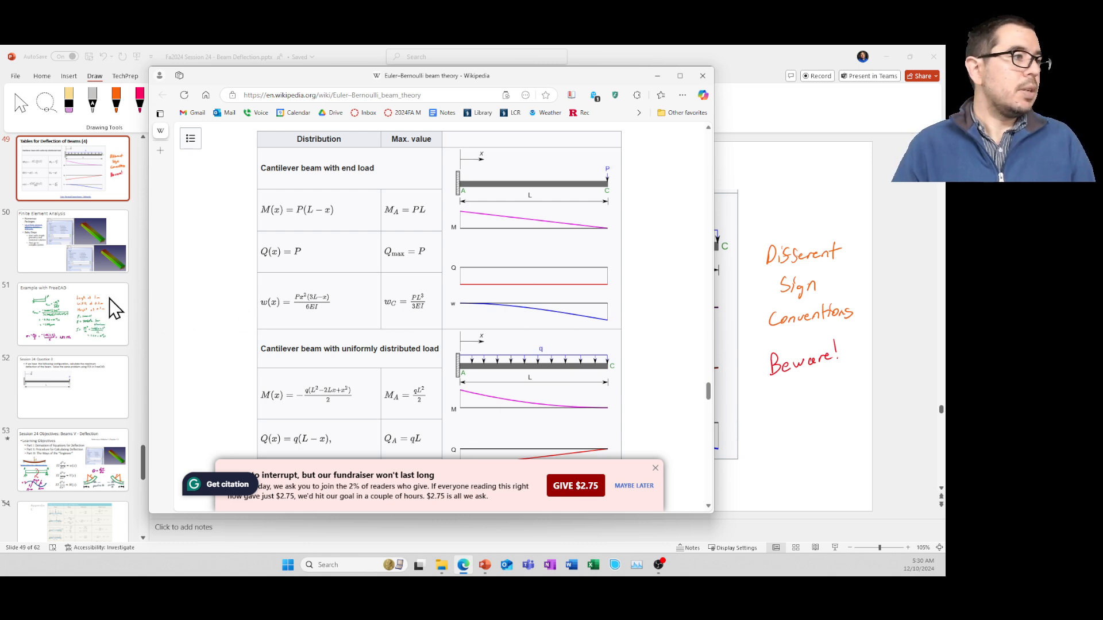
Switch to the PowerPoint presentation and show slide 51, "Example with FreeCAD".
key("alt+Tab")
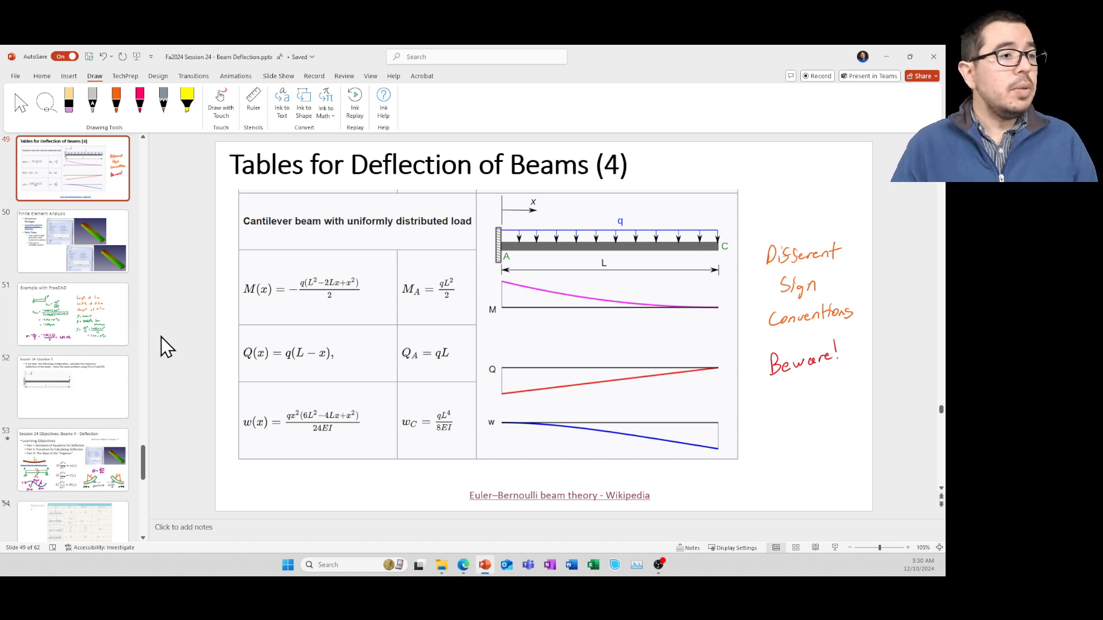
left_click(106, 308)
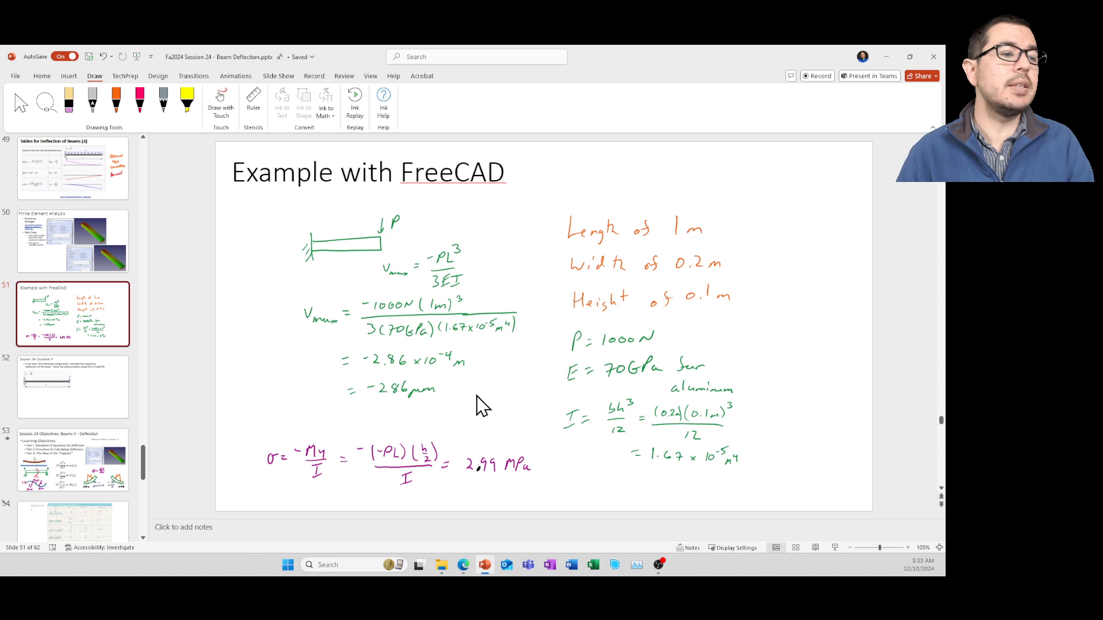
Launch FreeCAD and dismiss the document recovery without recovering the unnamed document.
left_click(289, 568)
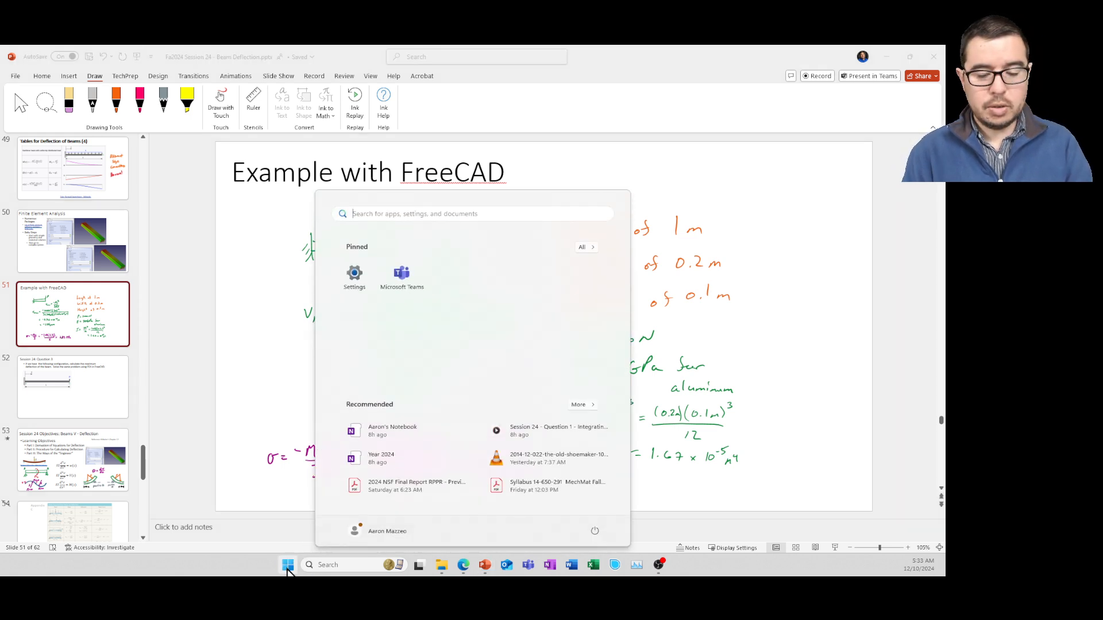
type("freec")
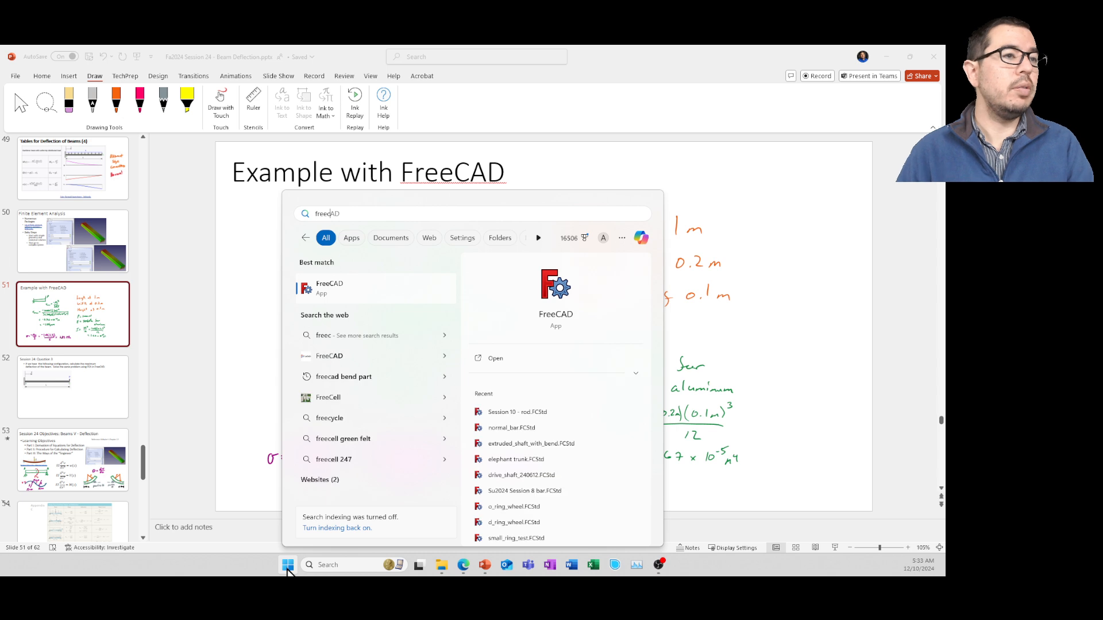
left_click(556, 290)
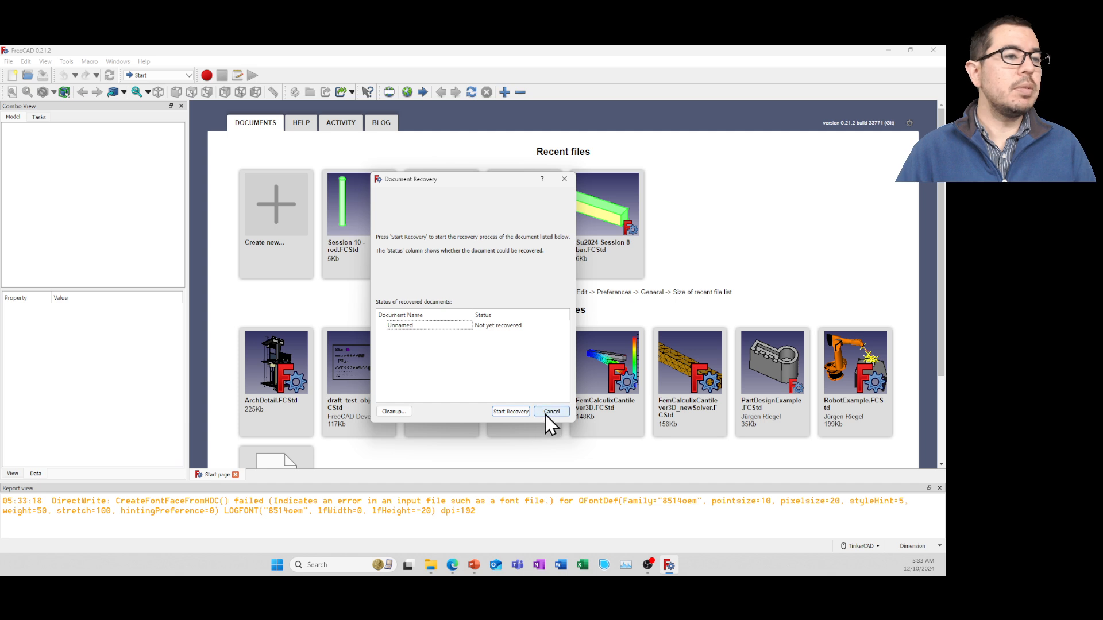
left_click(549, 412)
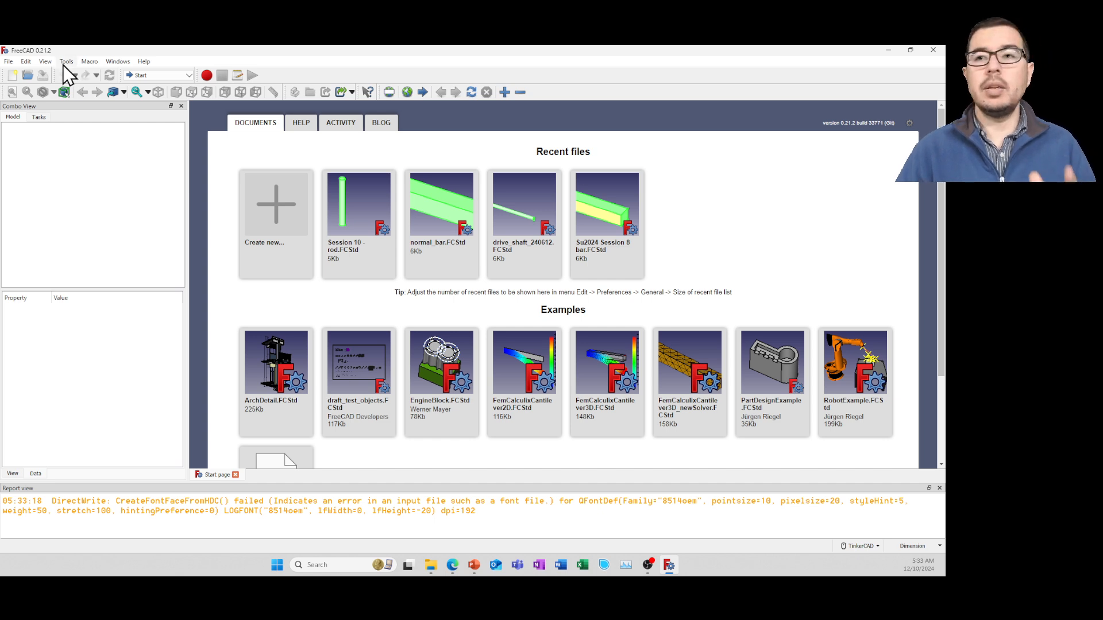
Enable the backlight color in the 3D view display preferences and apply the change.
left_click(26, 61)
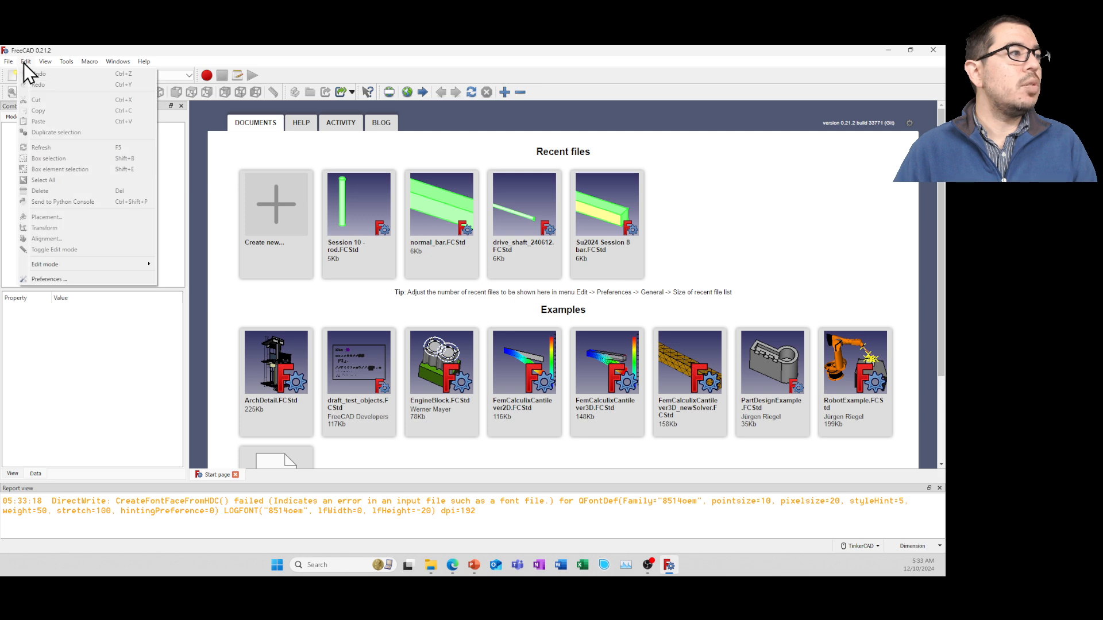
left_click(46, 280)
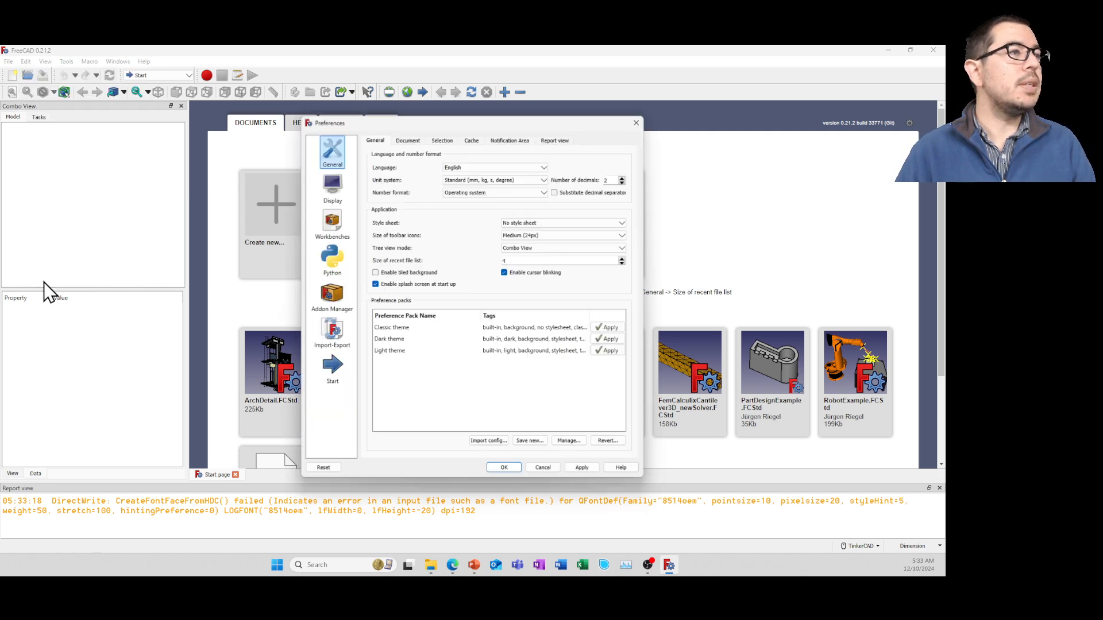
left_click(332, 192)
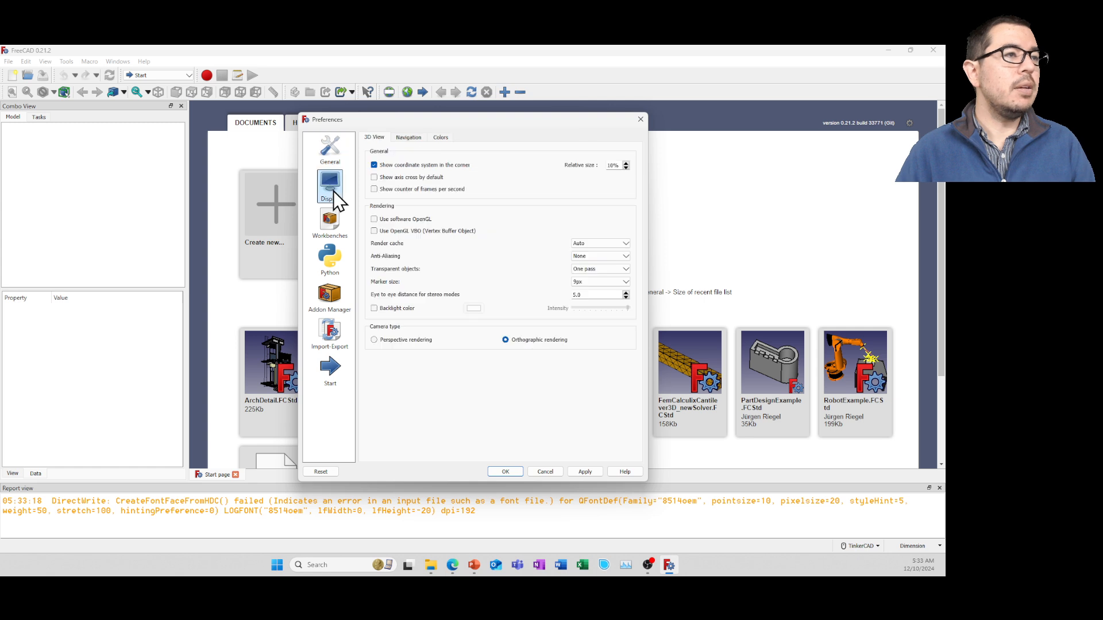
left_click(374, 308)
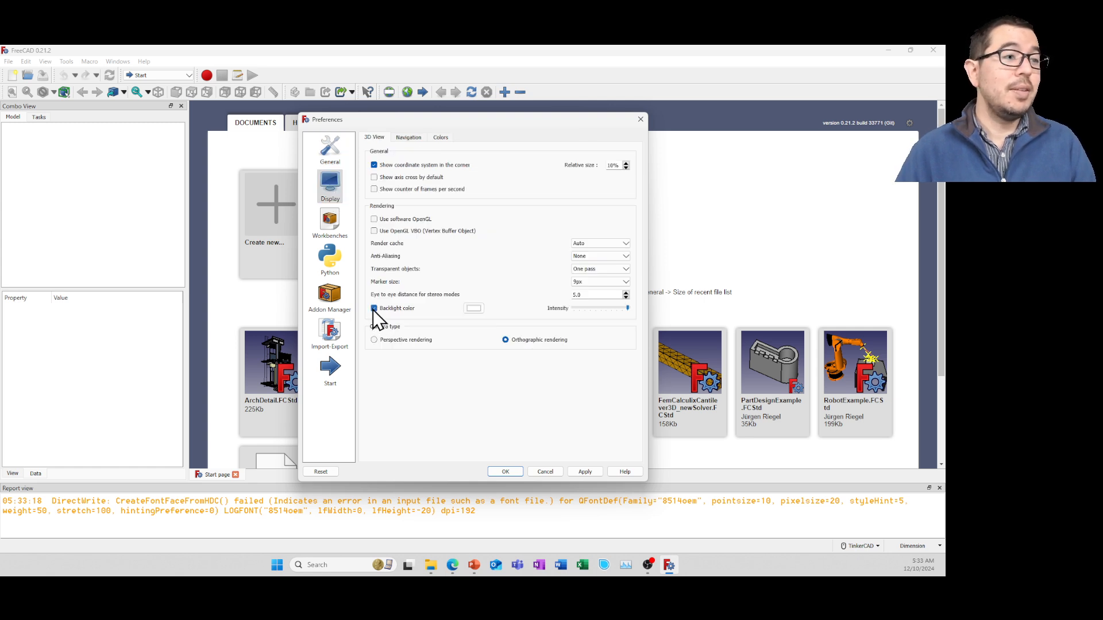
left_click(581, 473)
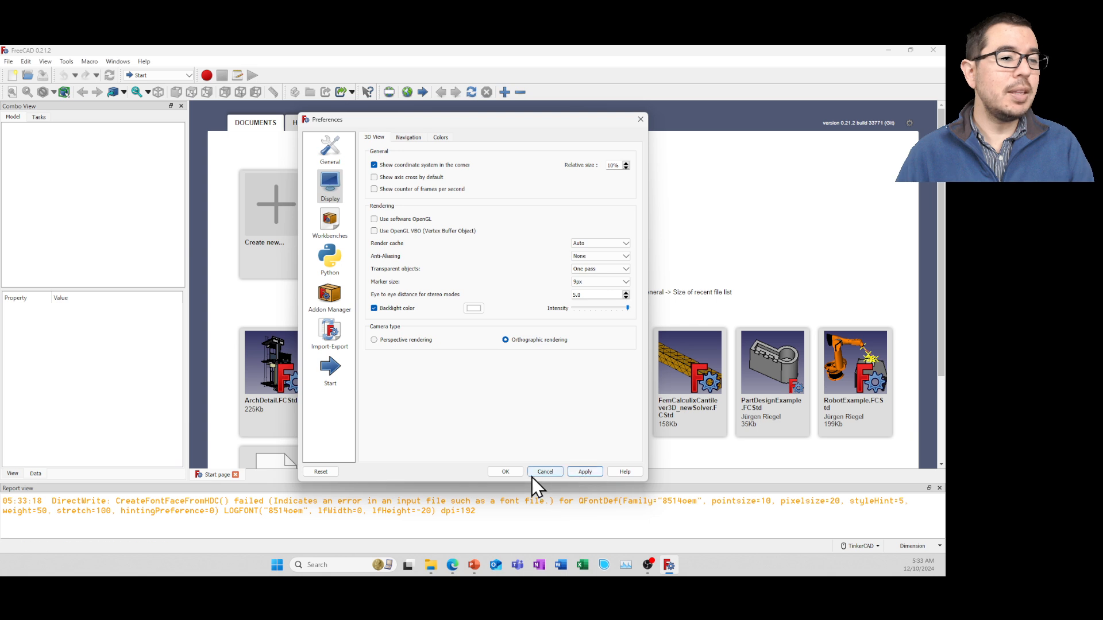
left_click(506, 471)
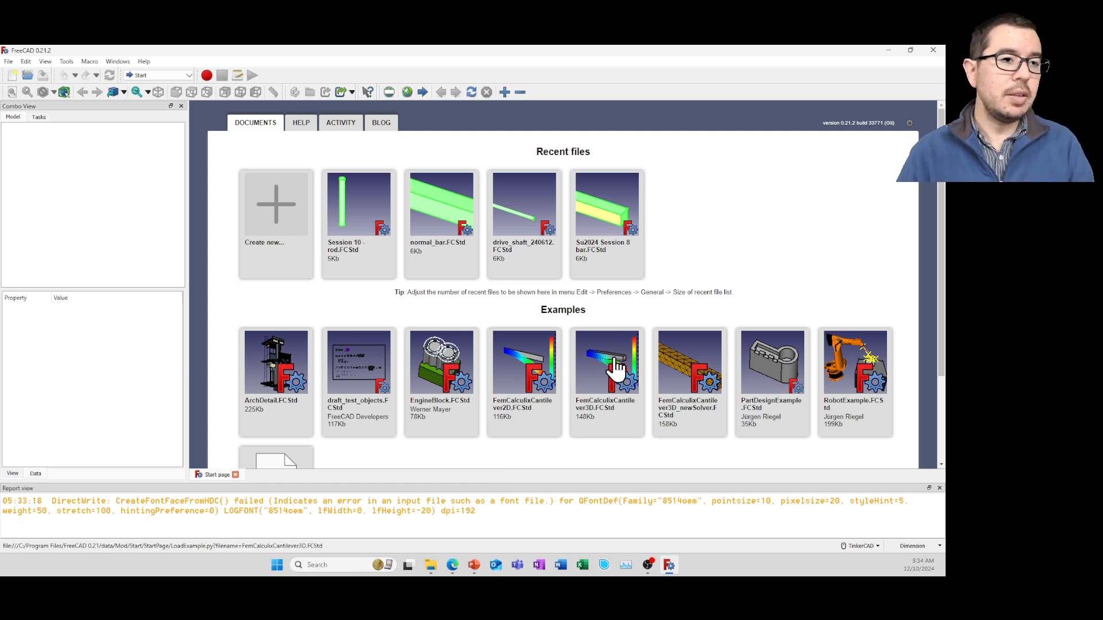
Create a new document and add a cube in the Part workbench.
left_click(267, 248)
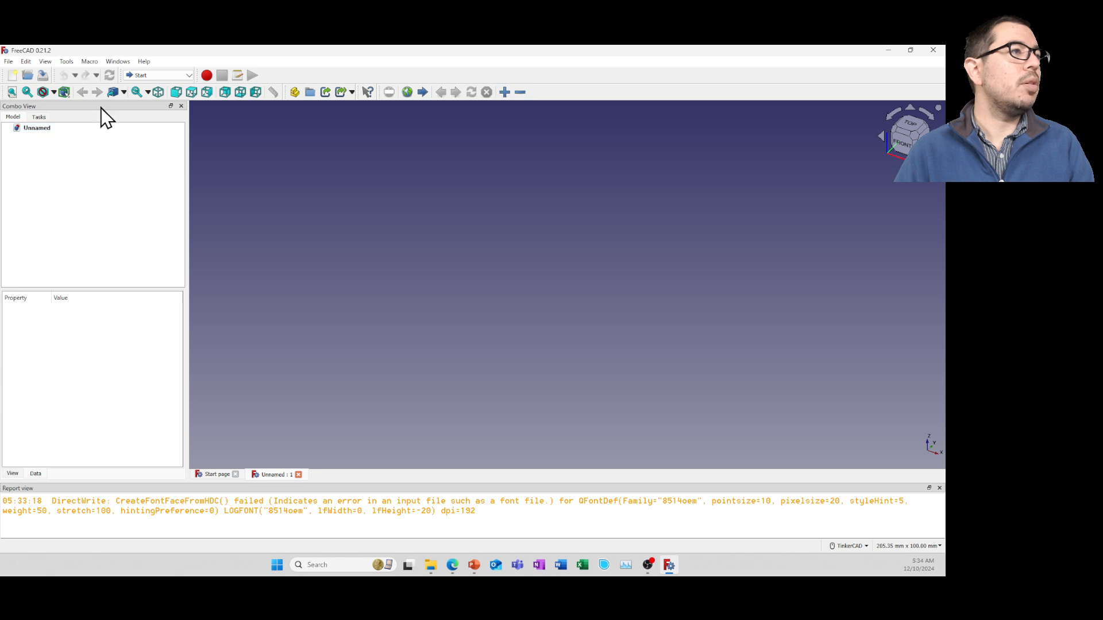
left_click(141, 77)
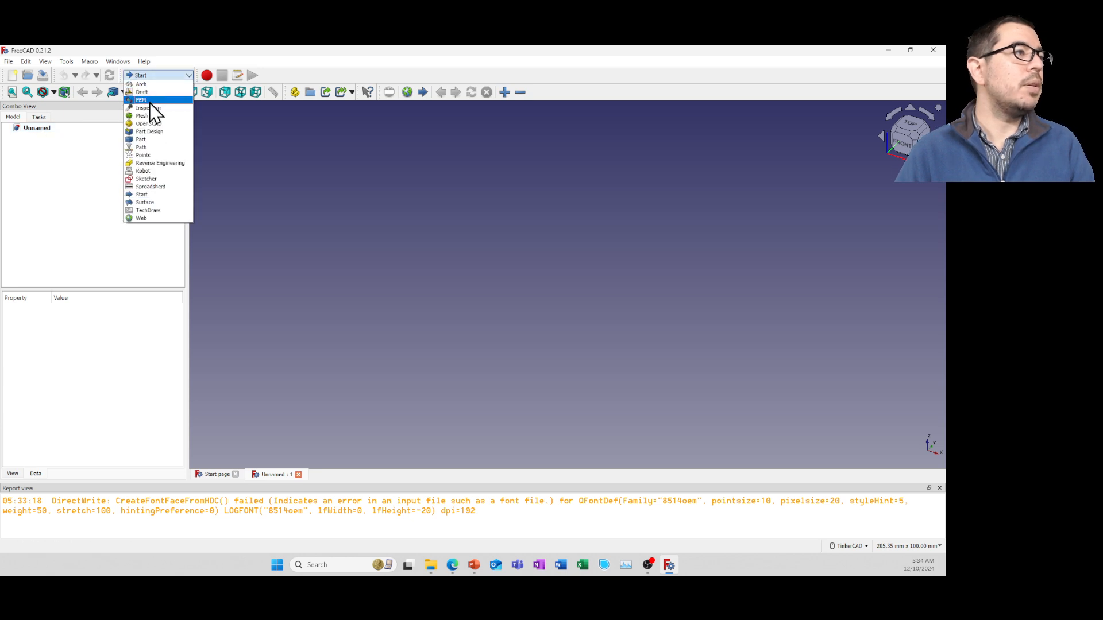
left_click(149, 141)
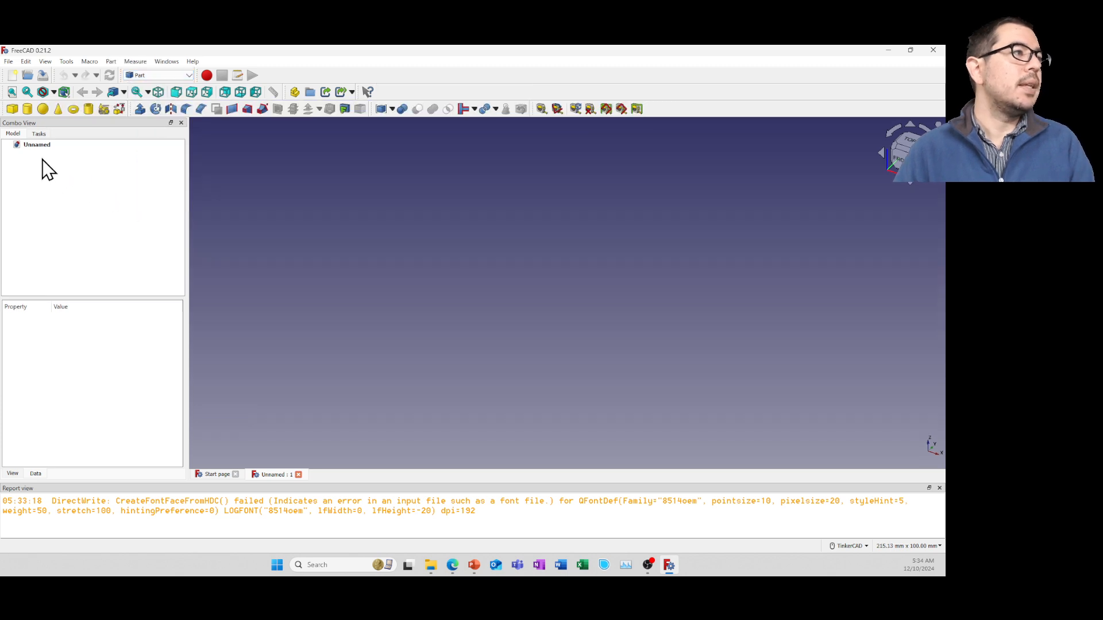
left_click(13, 109)
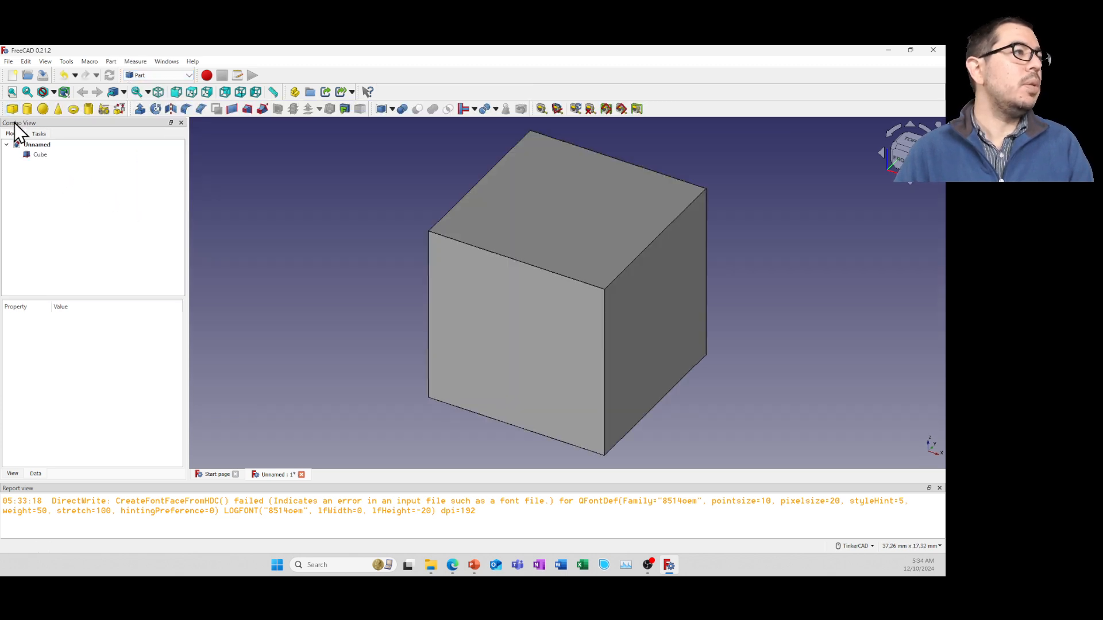
Check the beam's length, width and height on the PowerPoint example slide and return to FreeCAD.
mouse_move(474, 570)
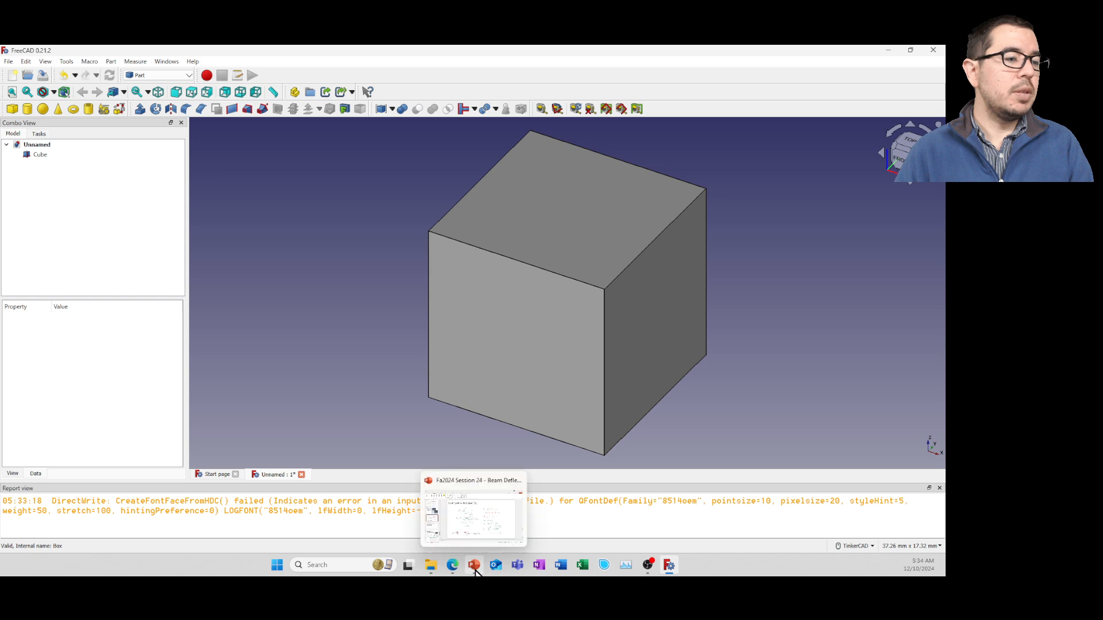
left_click(475, 529)
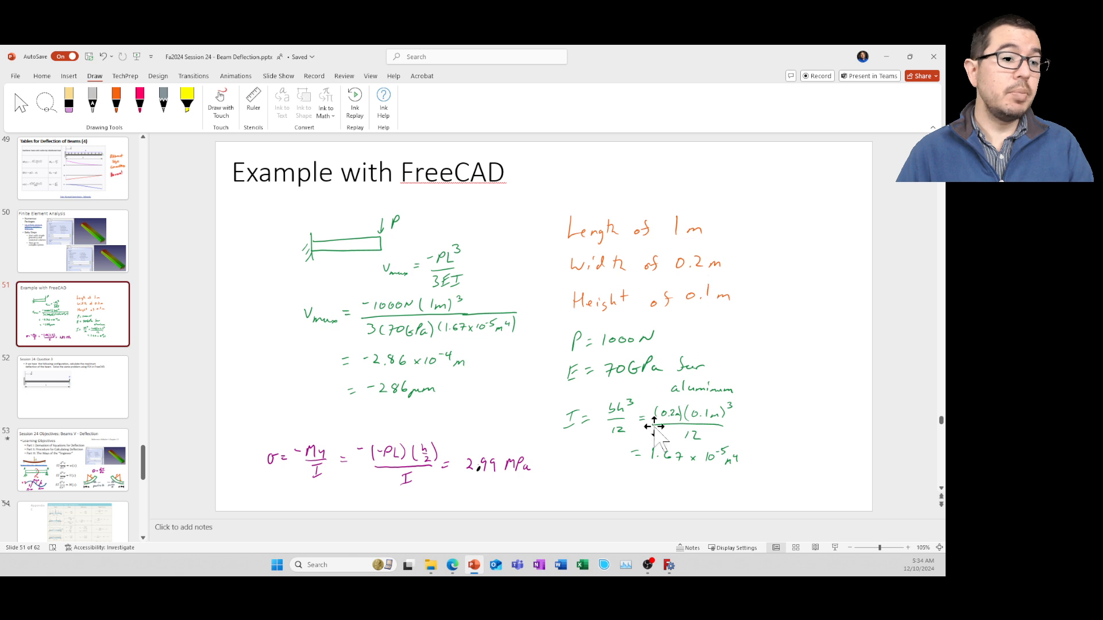
mouse_move(669, 567)
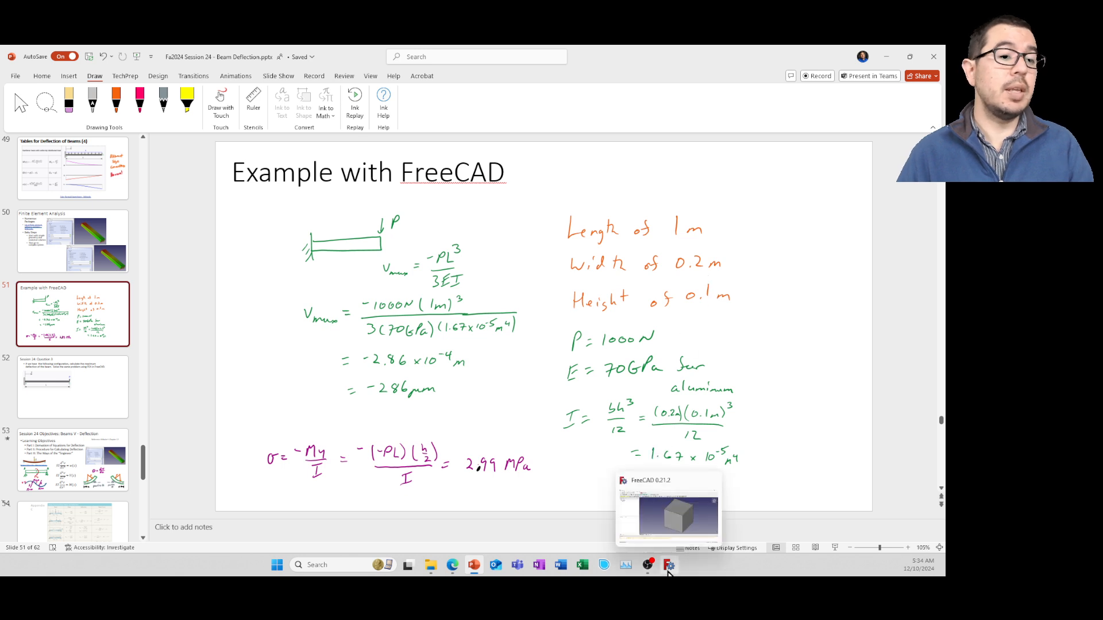
left_click(665, 531)
Set the cube's length to 1000 mm, width to 200 mm and height to 100 mm.
left_click(40, 154)
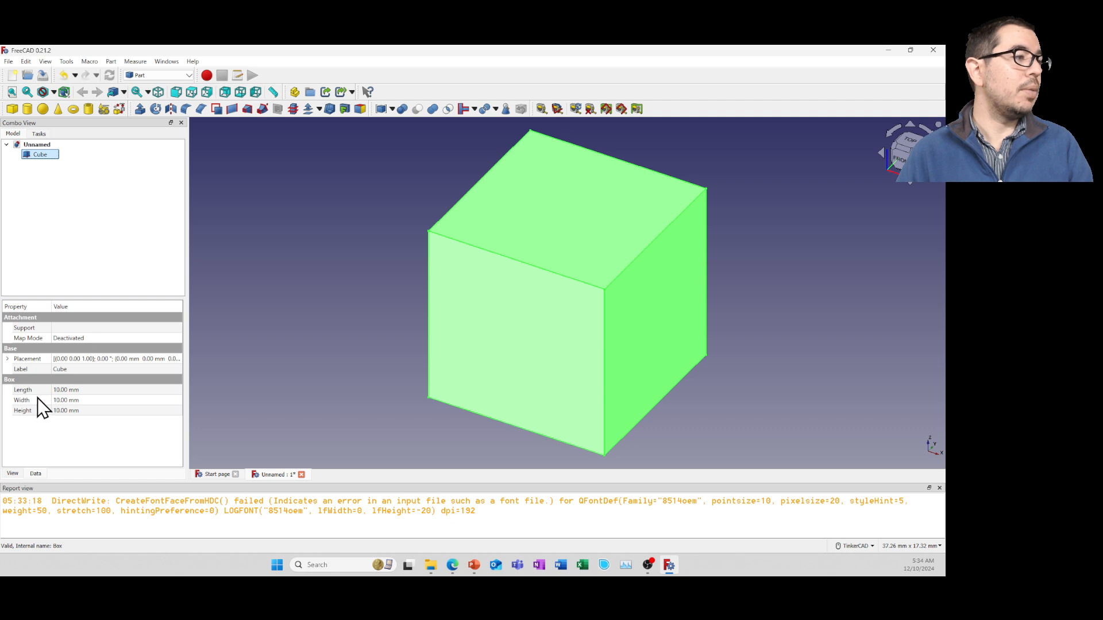
left_click(56, 390)
type("1000")
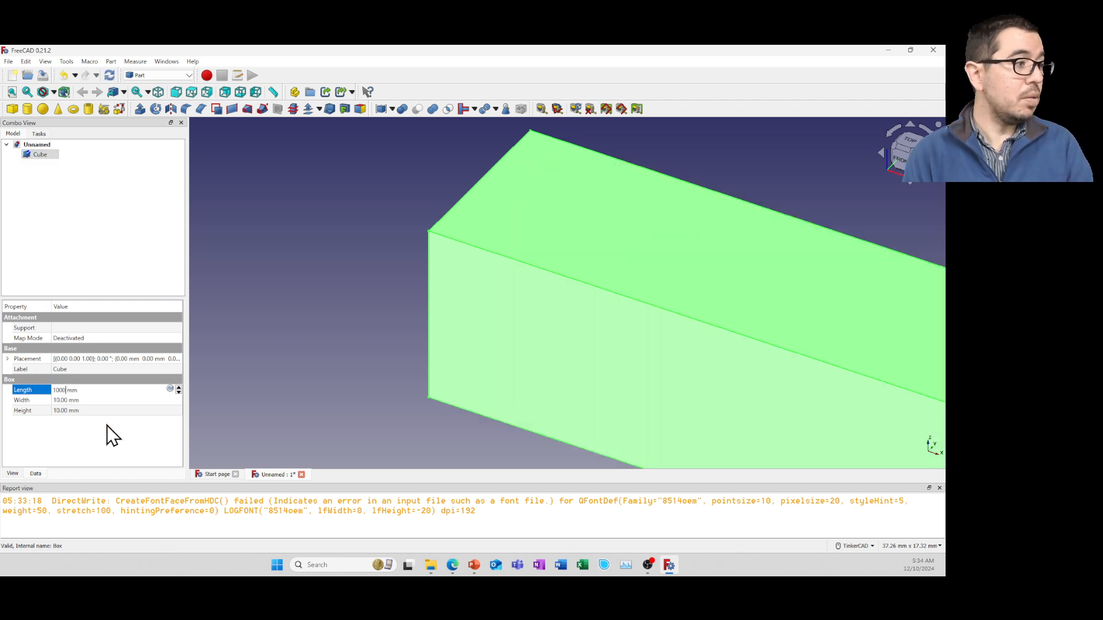
key("Tab")
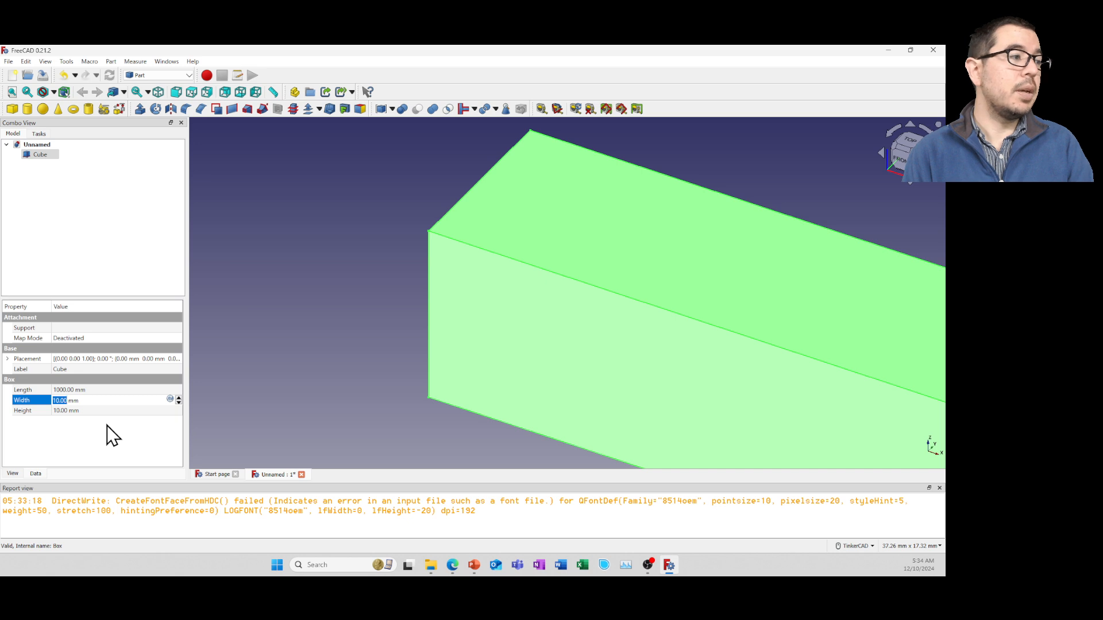
type("200")
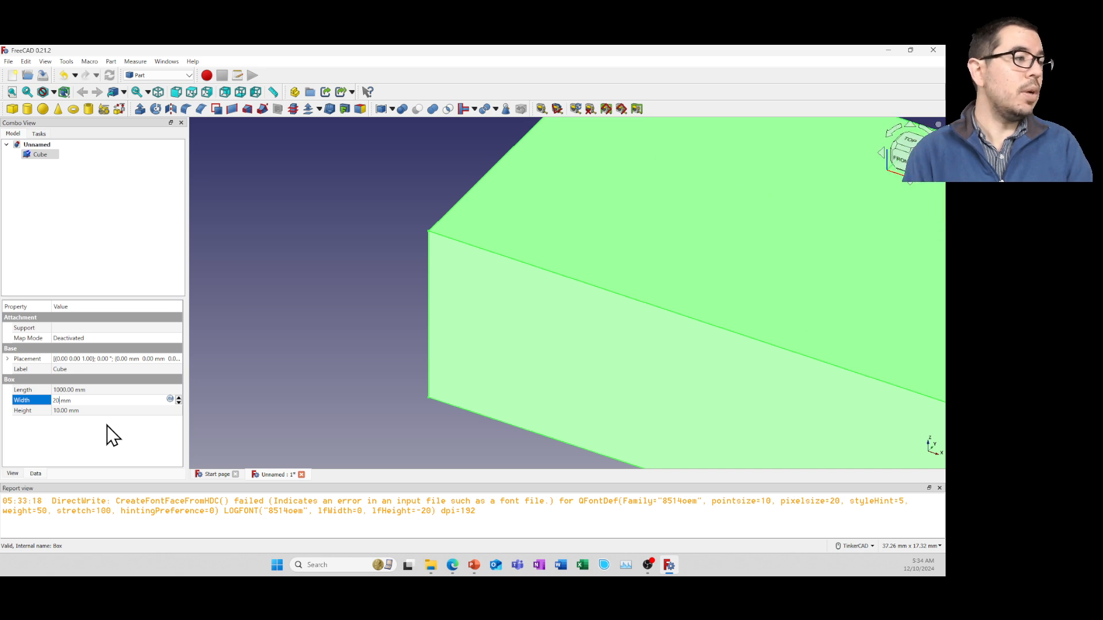
key("Tab")
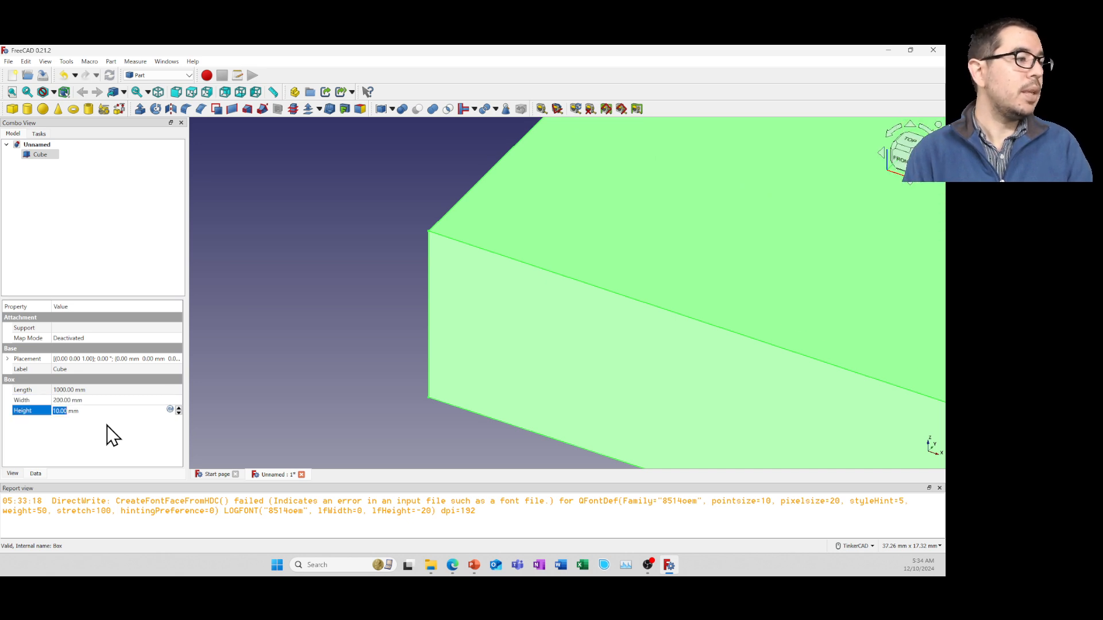
type("100")
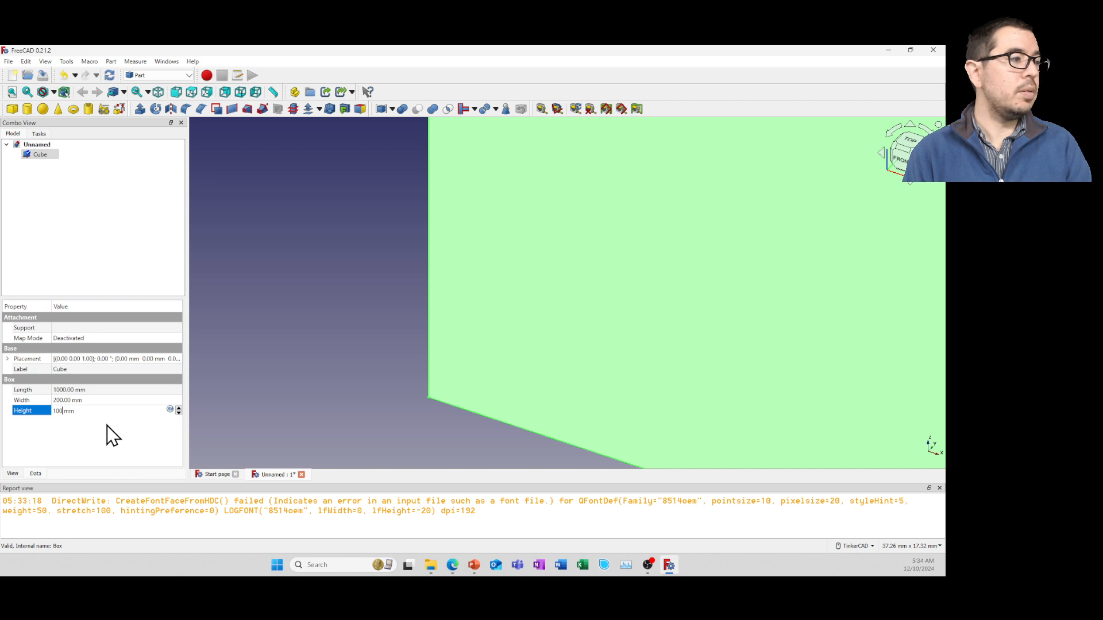
key("Return")
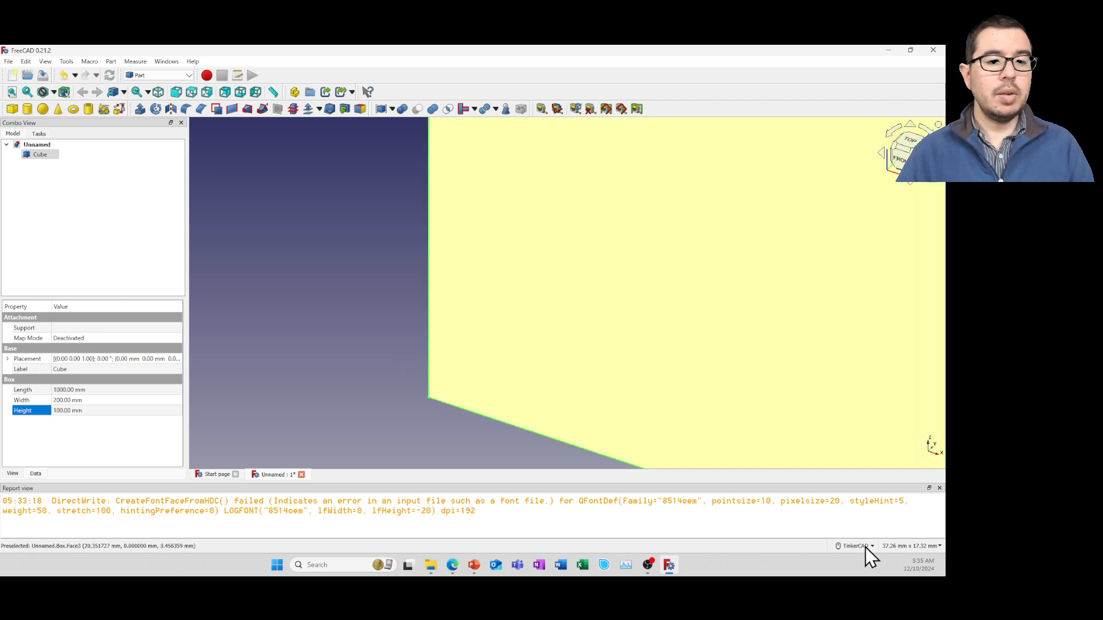
scroll(549, 278, "down", 5)
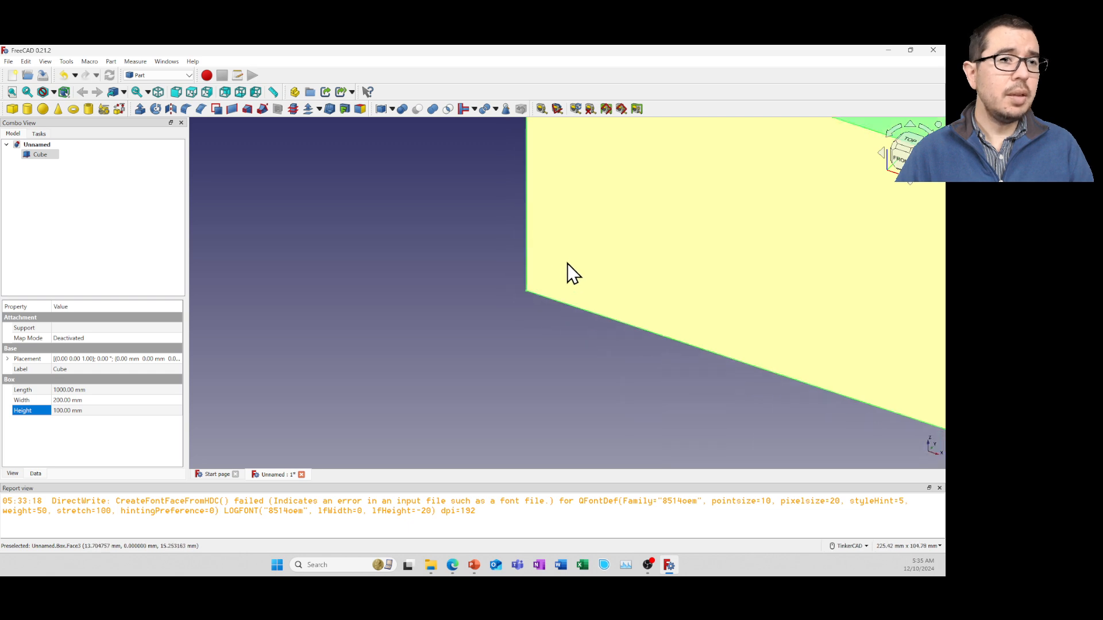
scroll(574, 266, "down", 5)
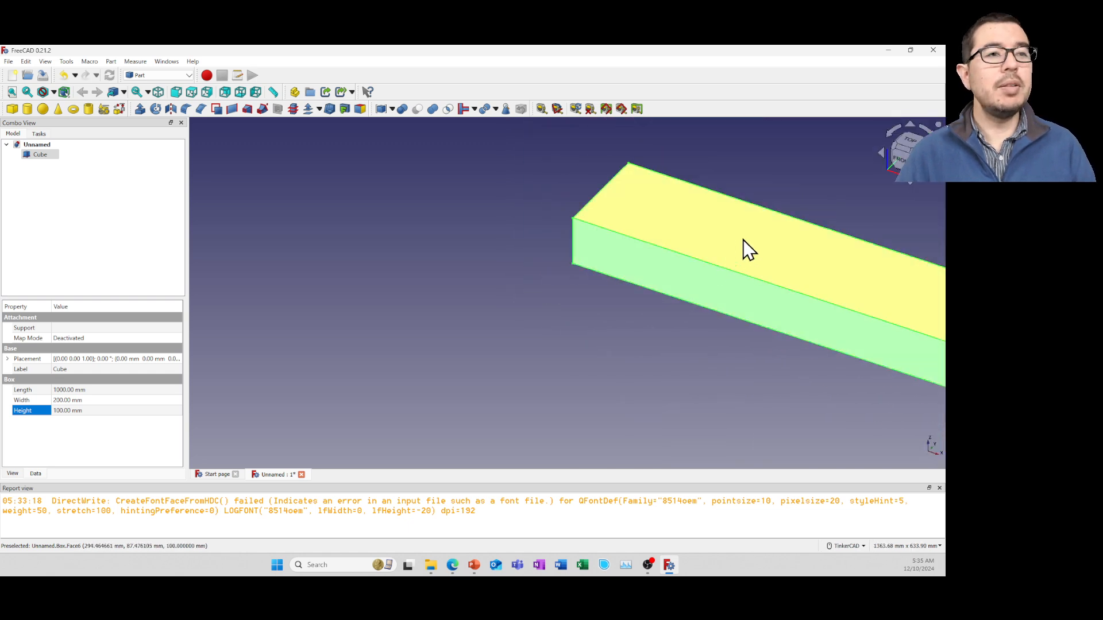
middle_click_drag(753, 244, 478, 230)
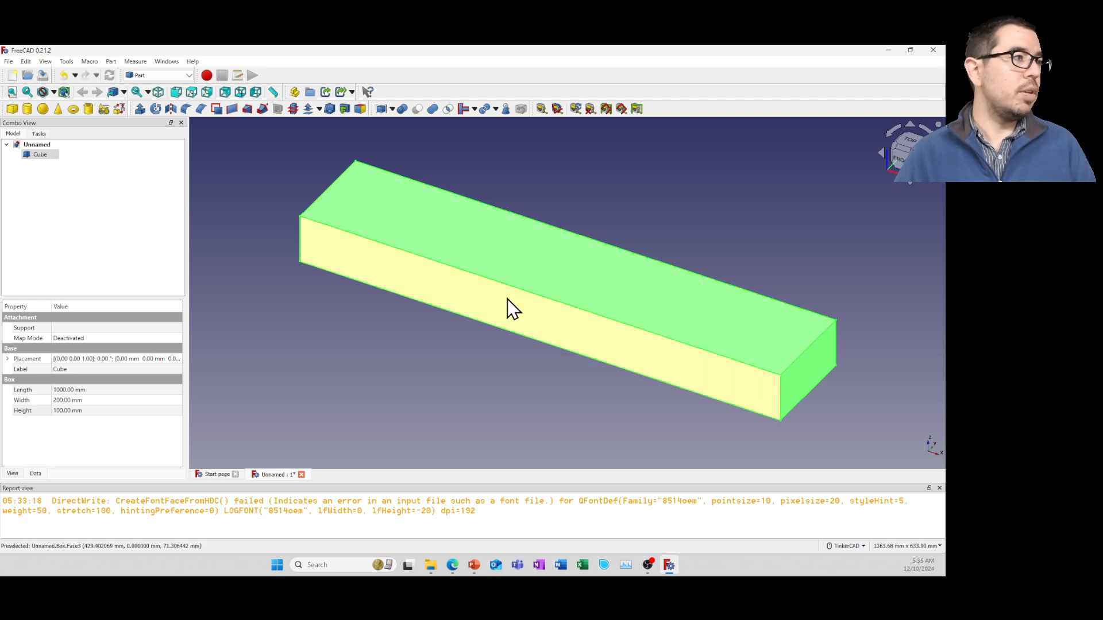
Switch to the FEM workbench, add an analysis container and expand it in the model tree.
left_click(190, 79)
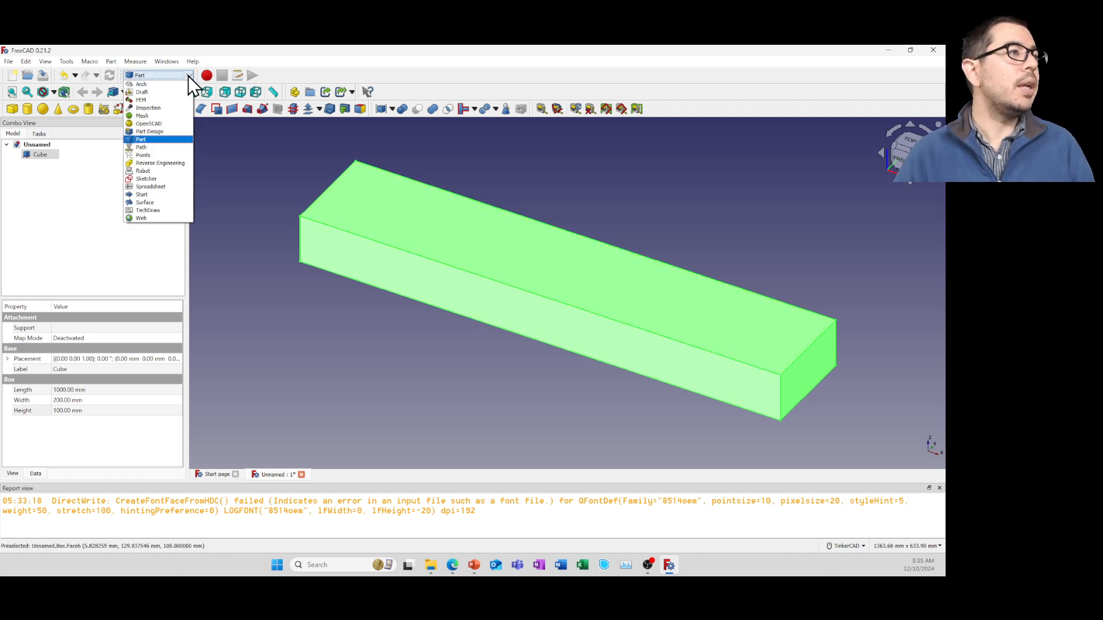
left_click(152, 101)
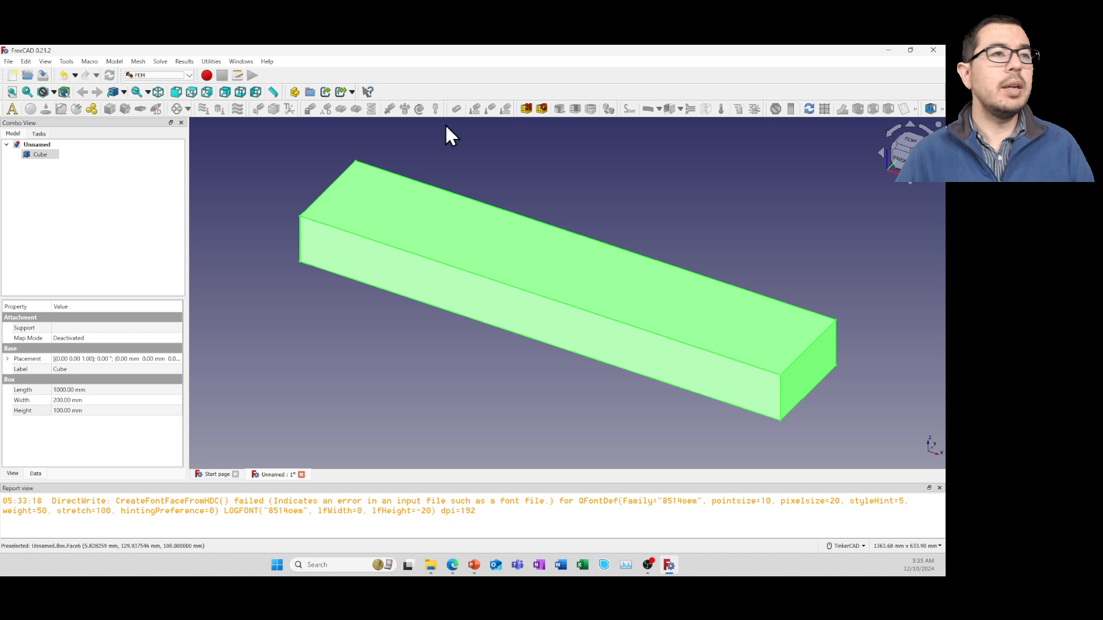
left_click(12, 109)
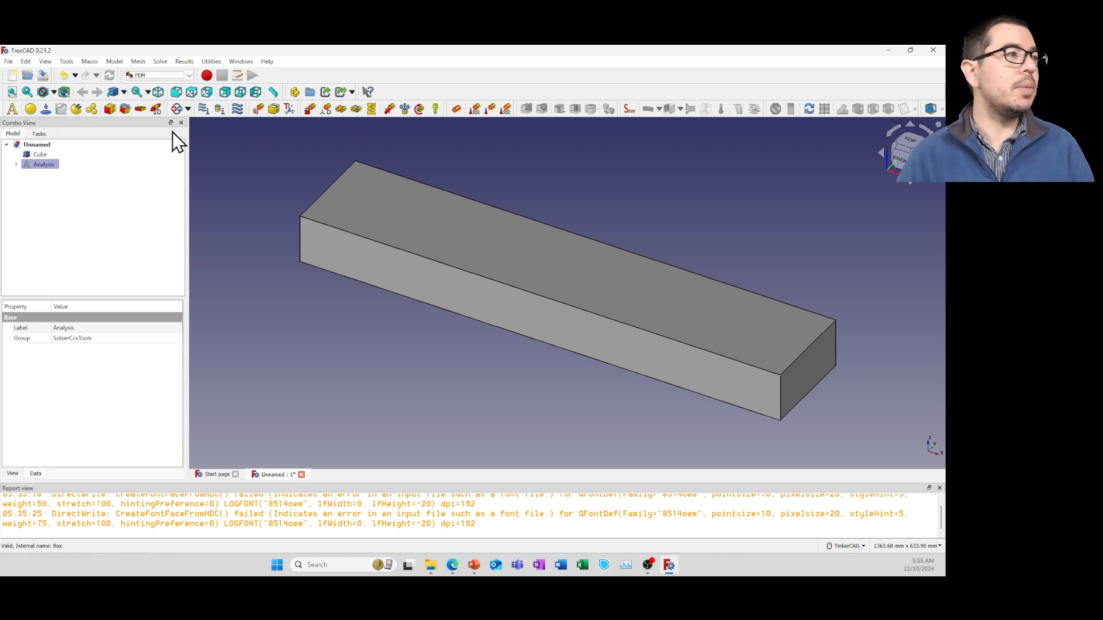
left_click(16, 165)
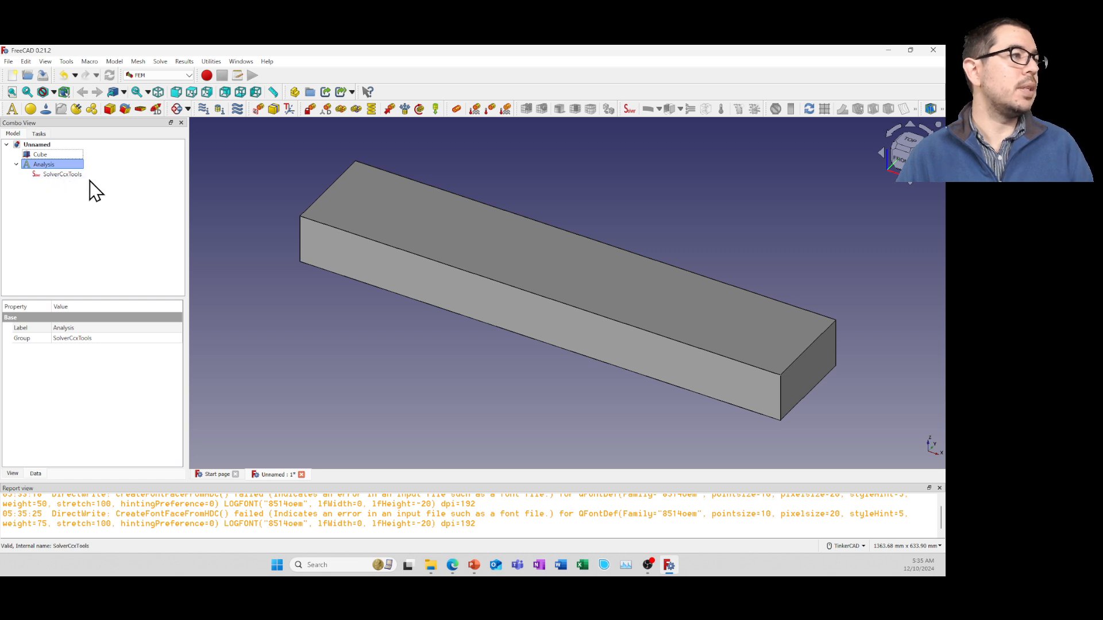
Assign a solid material to the analysis using the Aluminum-Generic material card.
left_click(29, 111)
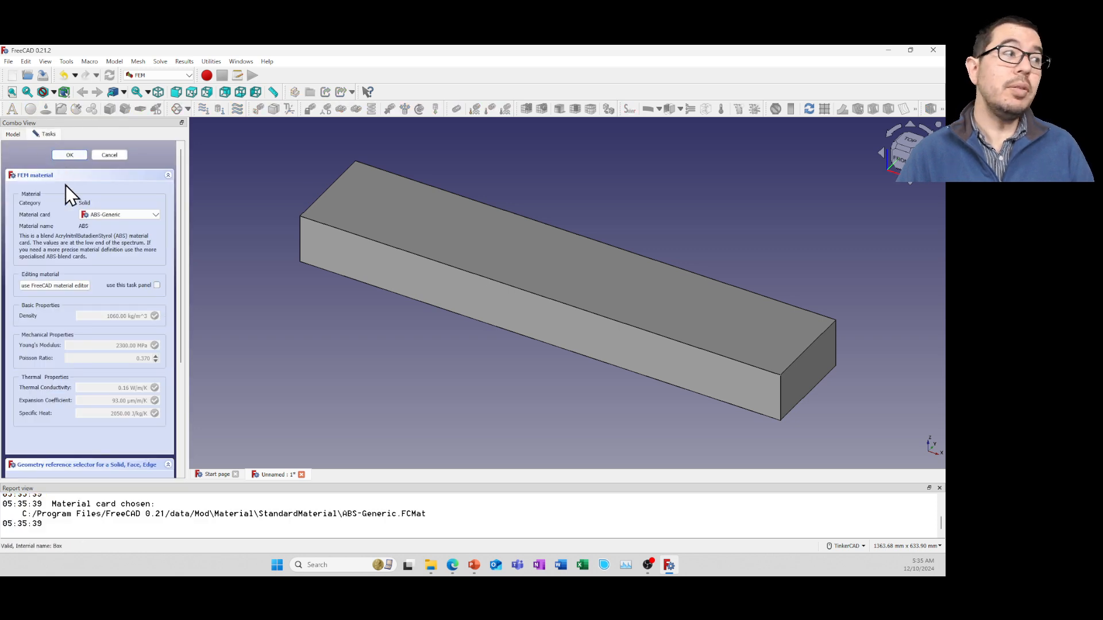
left_click(119, 219)
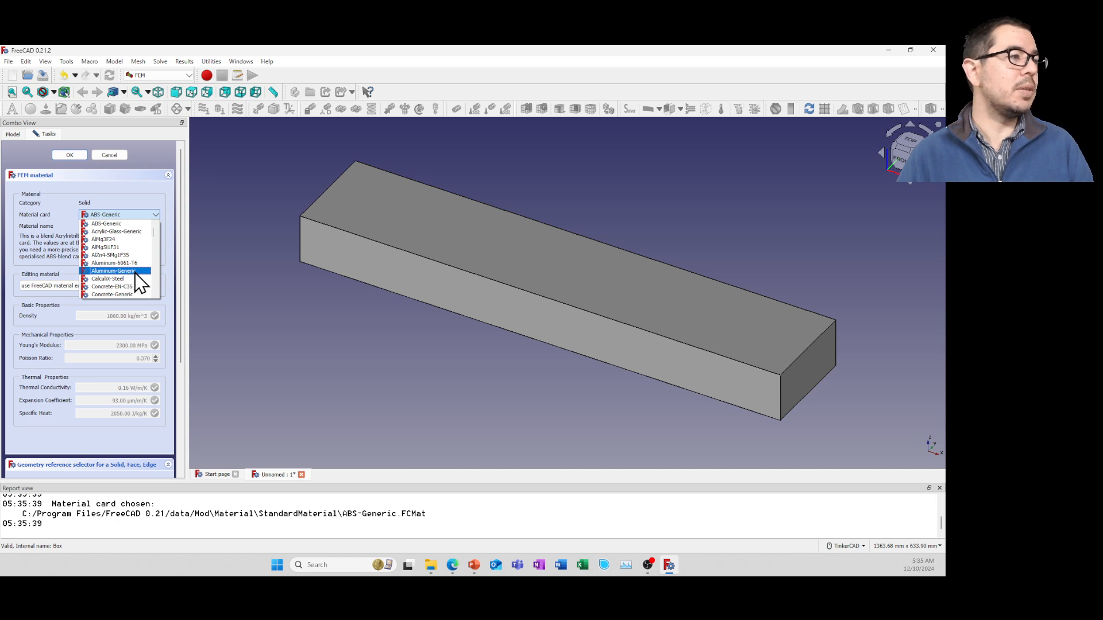
left_click(133, 272)
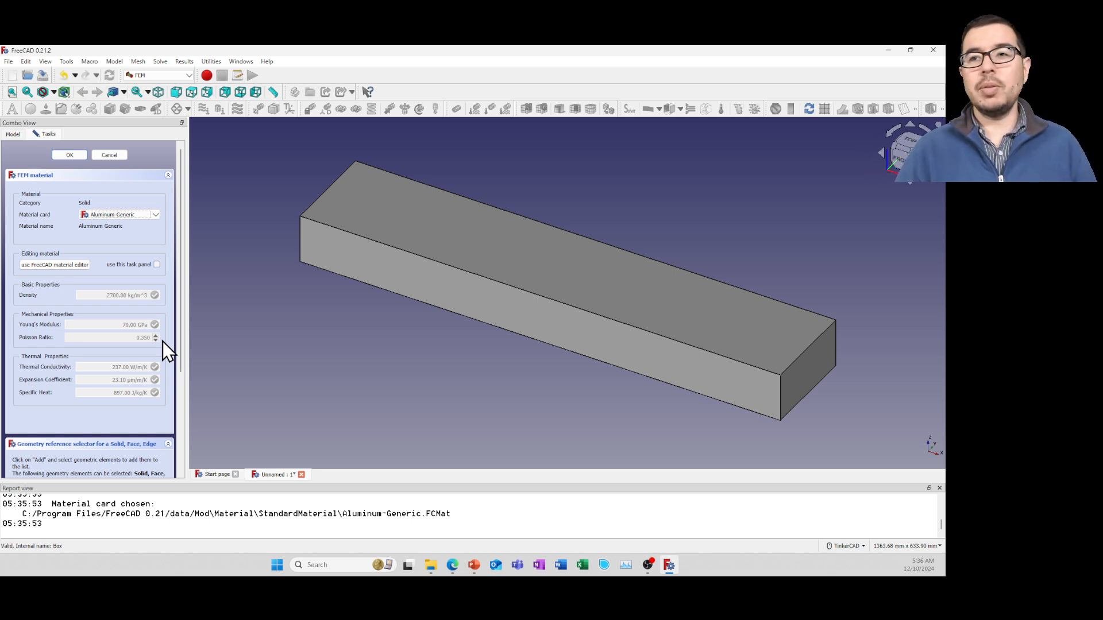
left_click(70, 155)
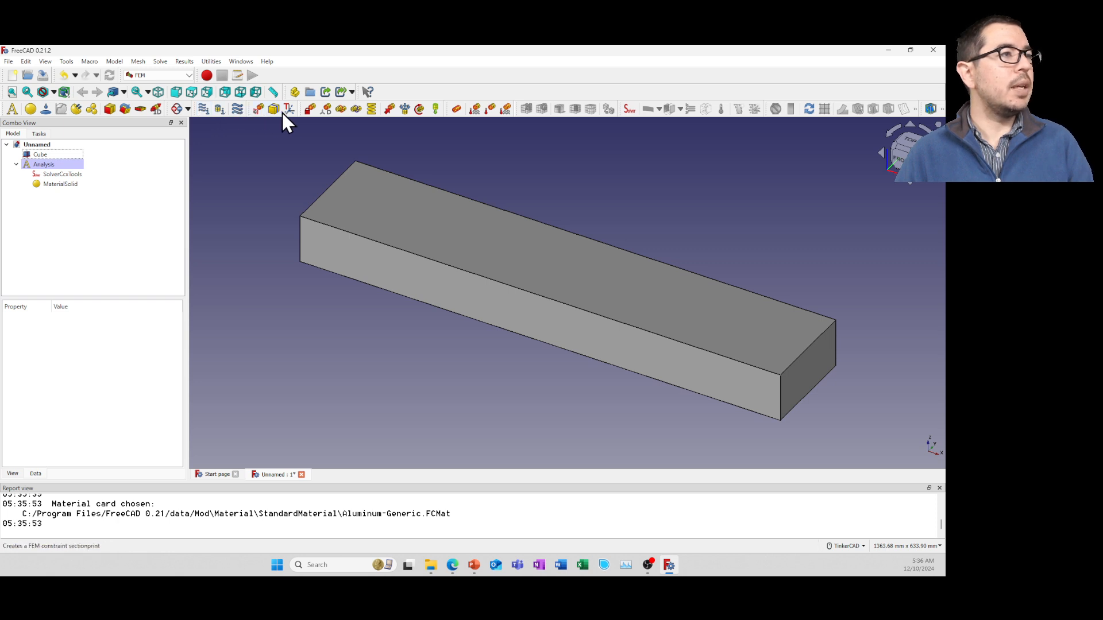
Add a fixed constraint to the beam's end face at X = 0 and accept it.
left_click(312, 108)
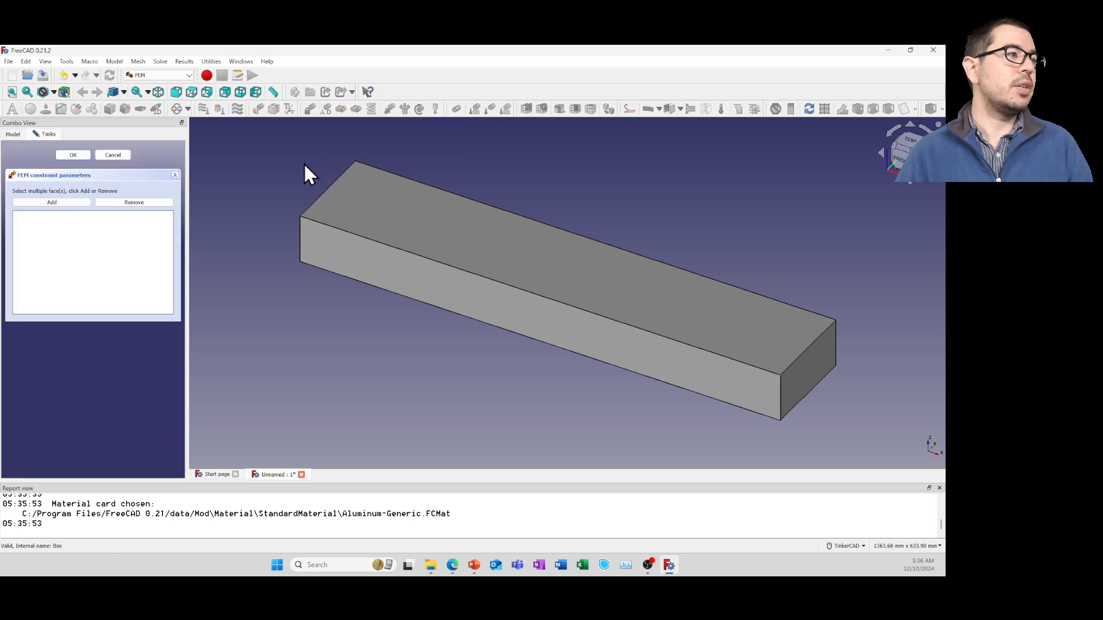
mouse_move(371, 329)
middle_mouse_down()
mouse_move(404, 320)
mouse_move(391, 334)
middle_mouse_up()
right_click_drag(391, 333, 492, 325)
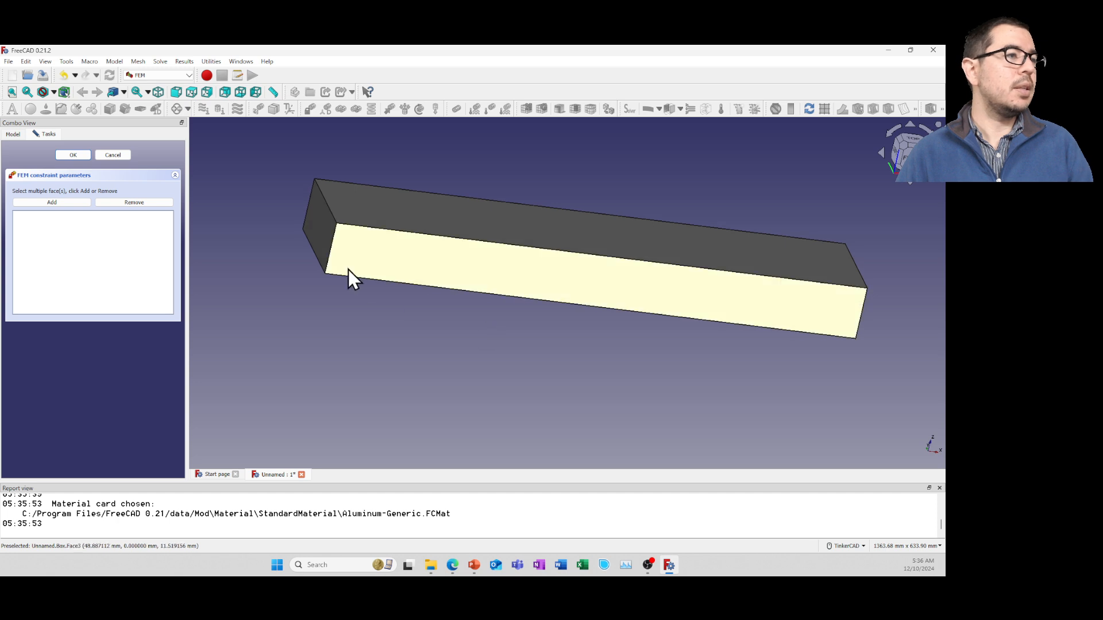
left_click(57, 202)
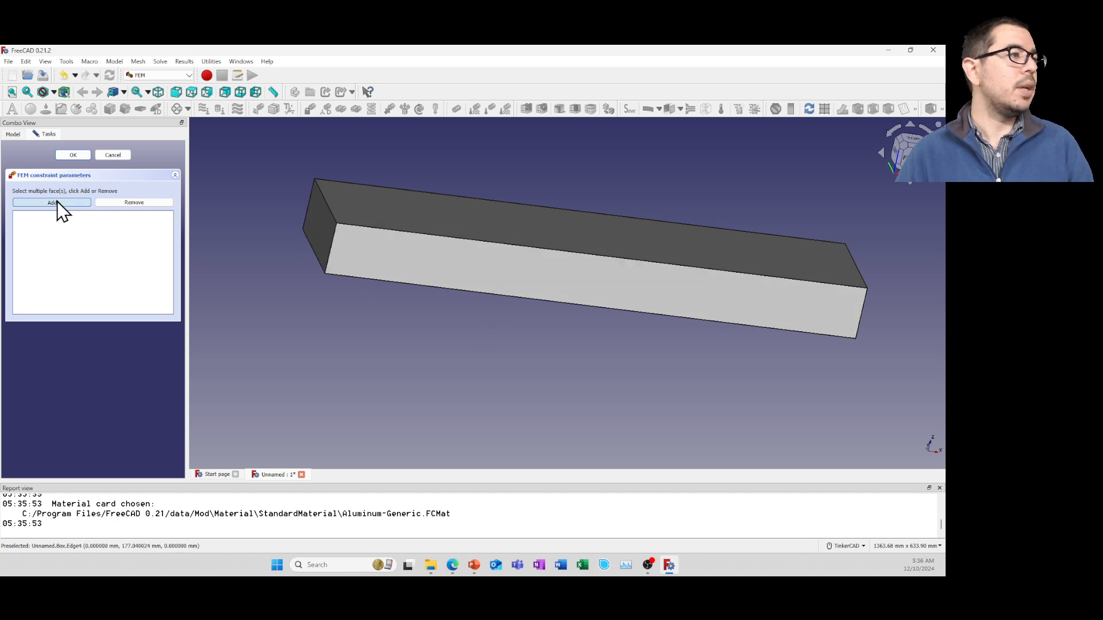
left_click(316, 229)
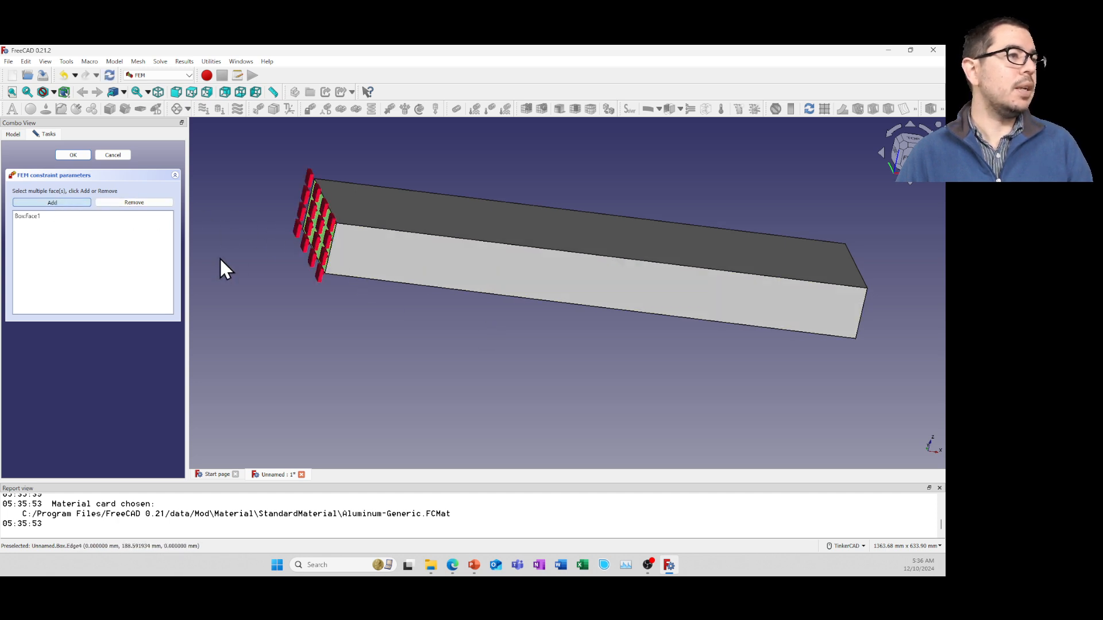
mouse_move(443, 274)
right_mouse_down()
mouse_move(463, 305)
mouse_move(534, 320)
mouse_move(454, 318)
mouse_move(426, 267)
right_mouse_up()
scroll(423, 222, "up", 5)
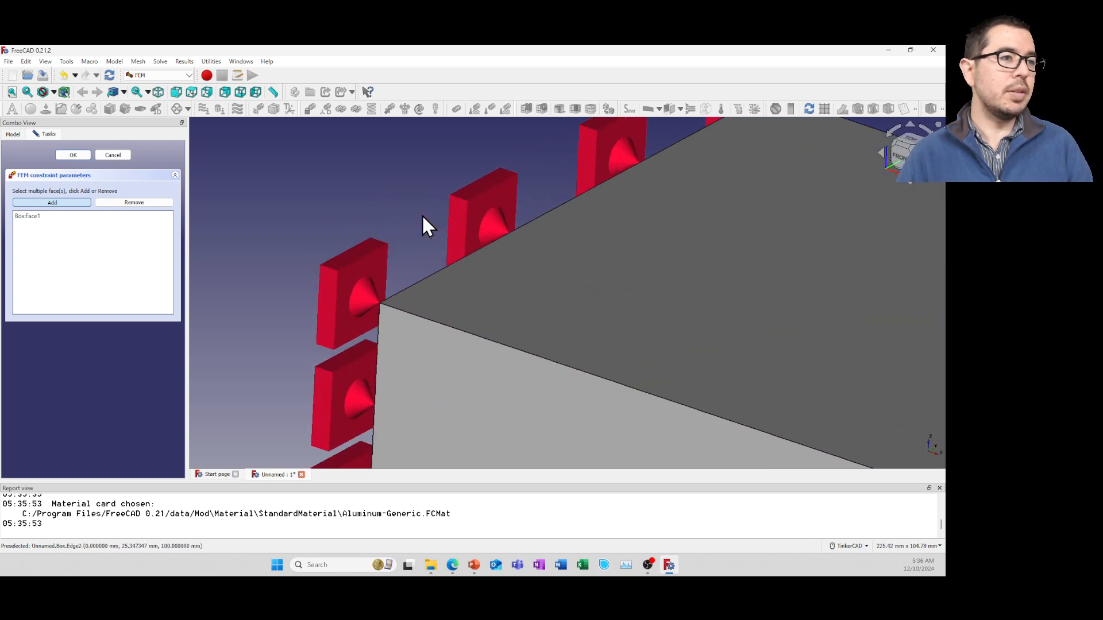
scroll(363, 282, "down", 8)
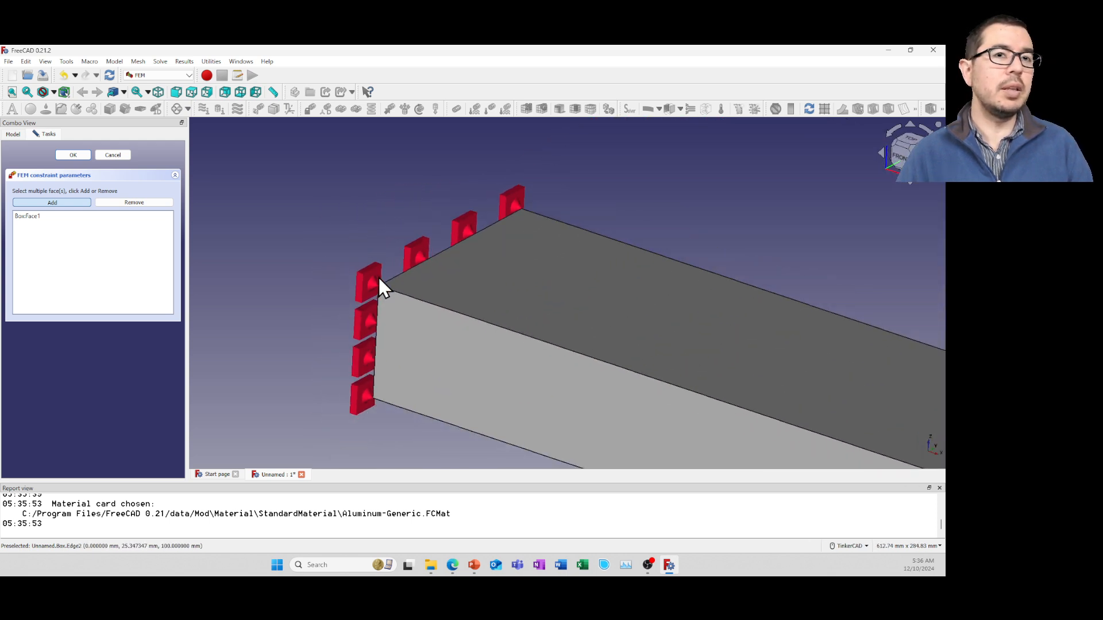
left_click(71, 154)
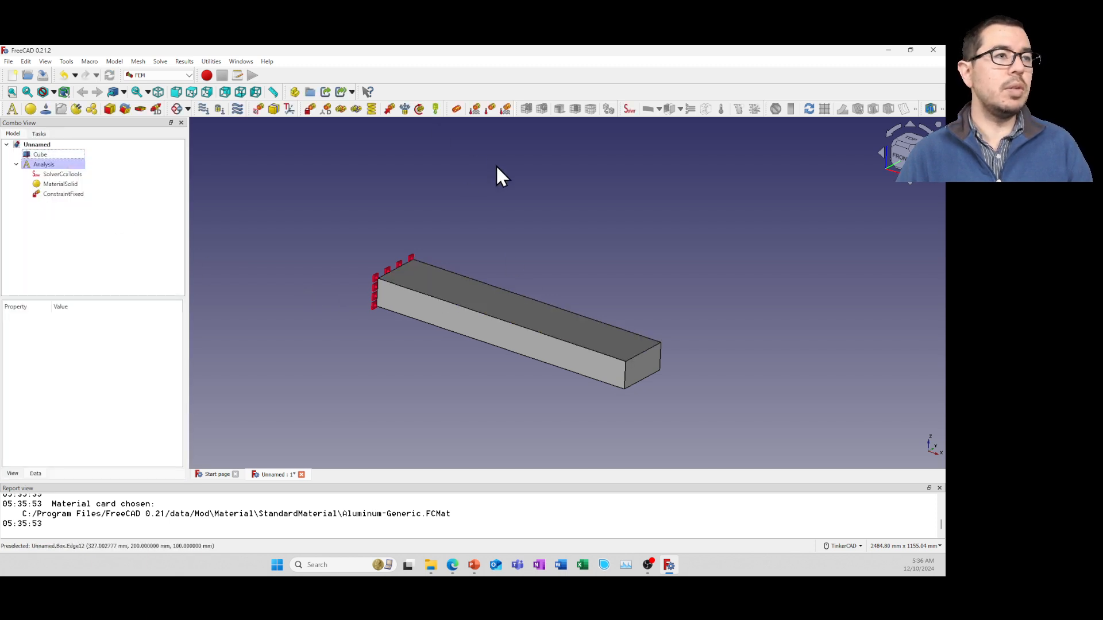
Start a force constraint on the beam's free end face, opposite the fixed end, with a load of 1000 N.
left_click(390, 110)
left_click(50, 203)
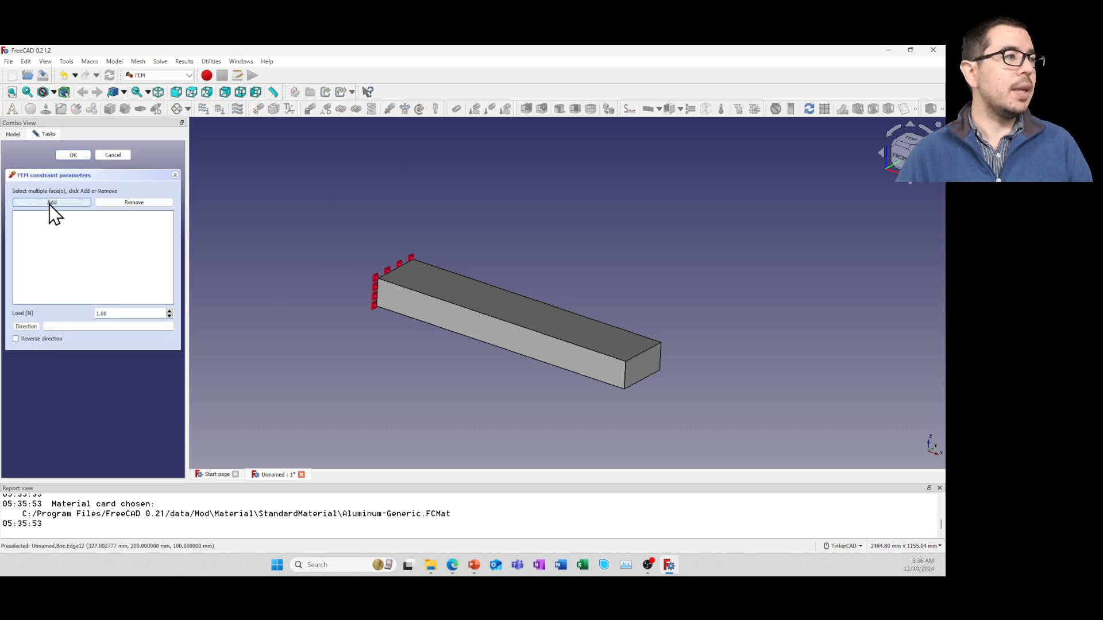
left_click(637, 375)
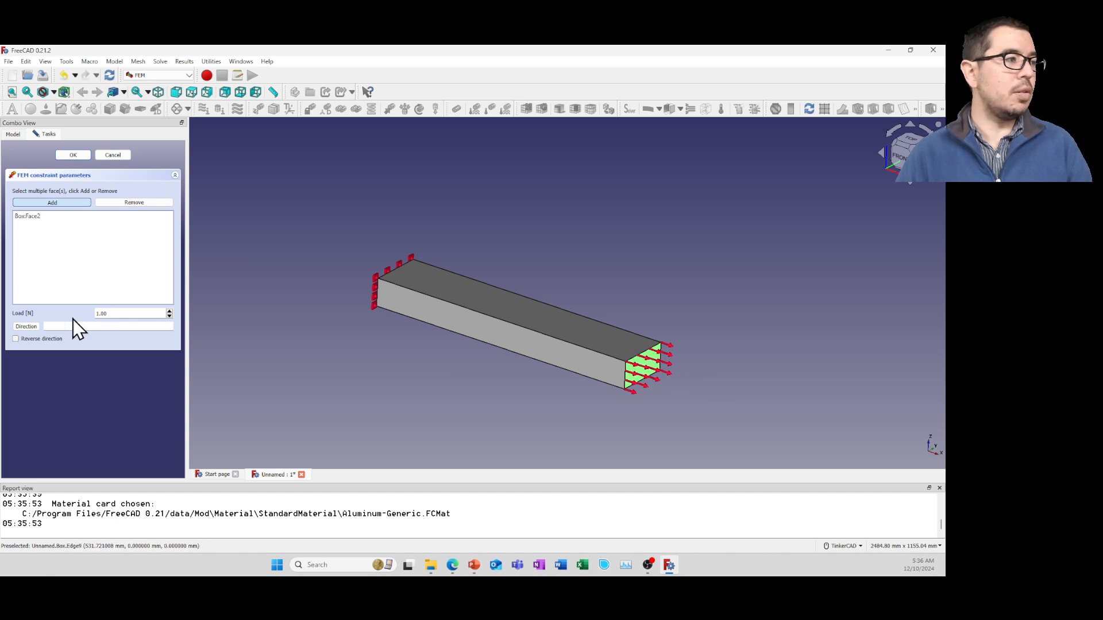
triple_click(123, 310)
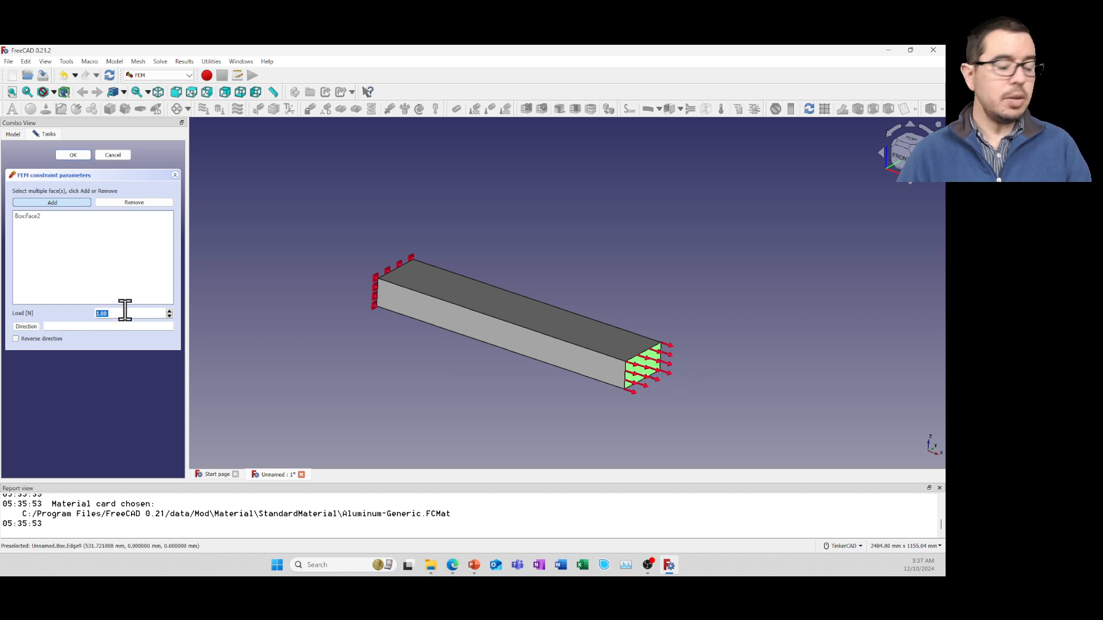
type("1000")
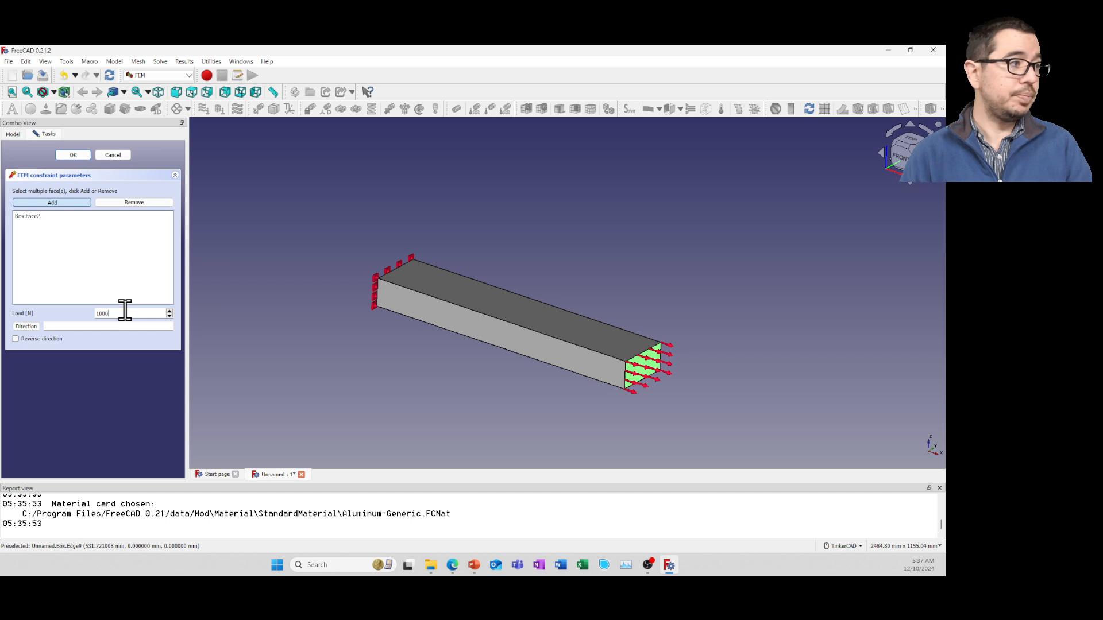
key("Tab")
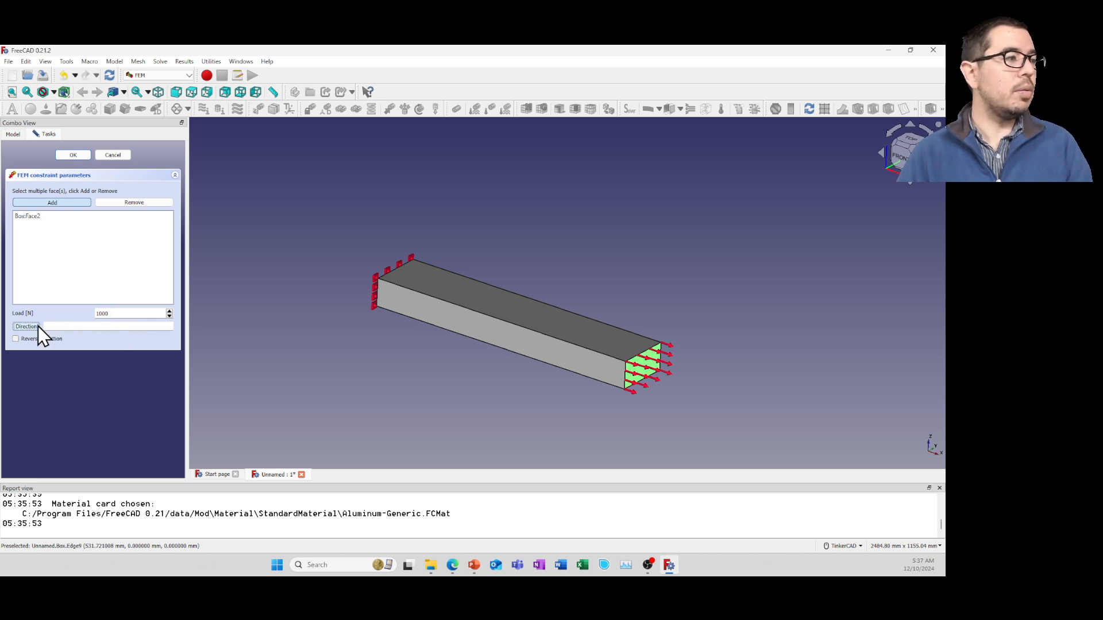
Set the force direction along the vertical edge of the beam's free end face.
left_click(625, 377)
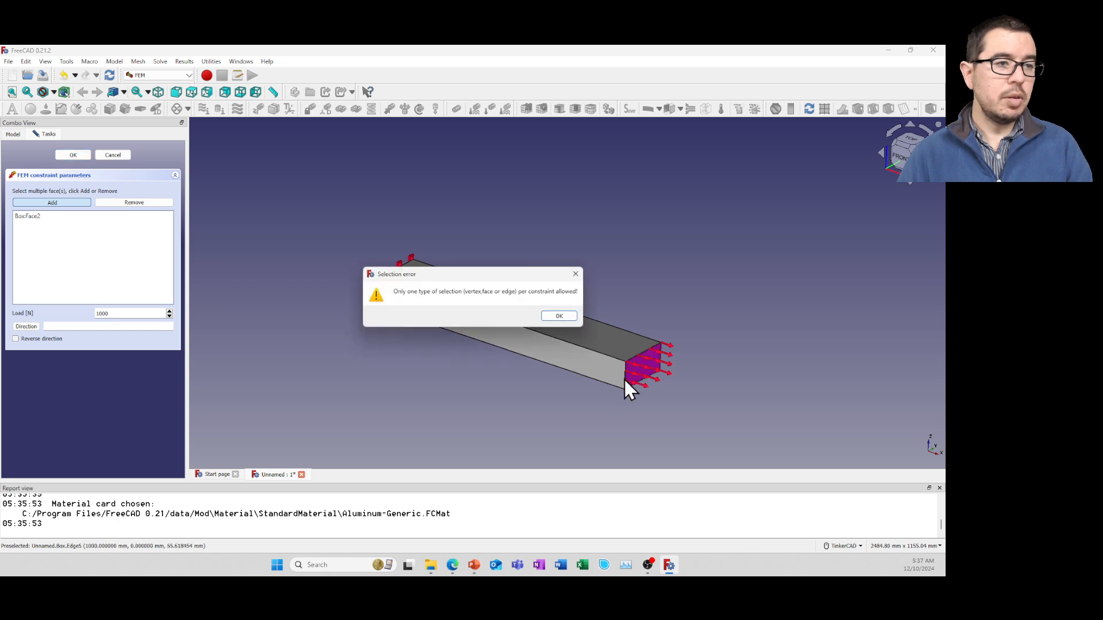
left_click(557, 316)
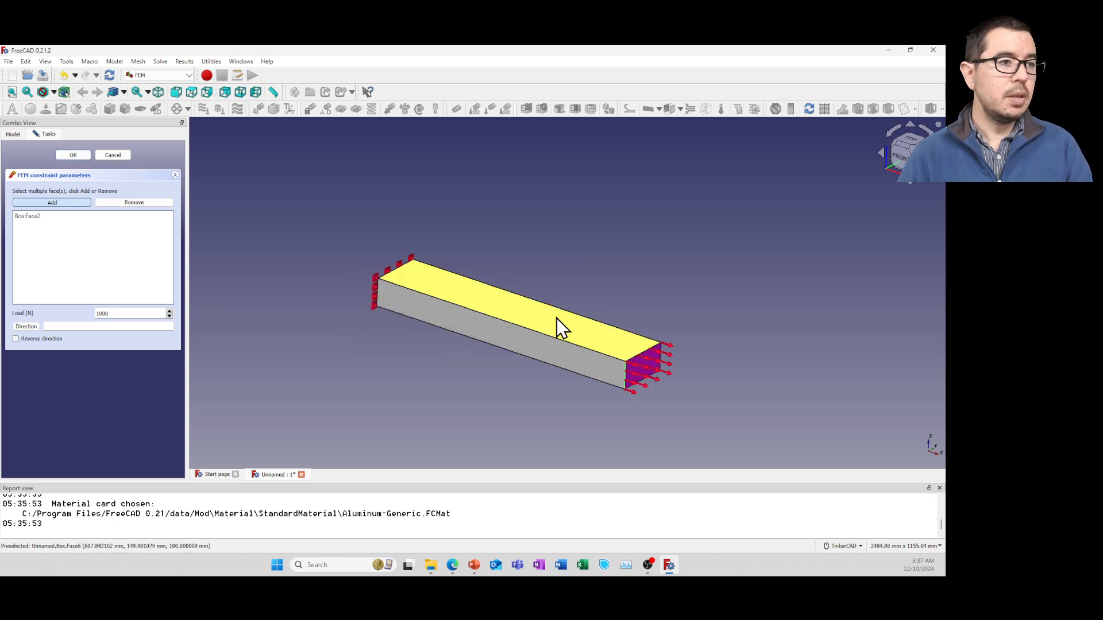
left_click(28, 327)
left_click(507, 316)
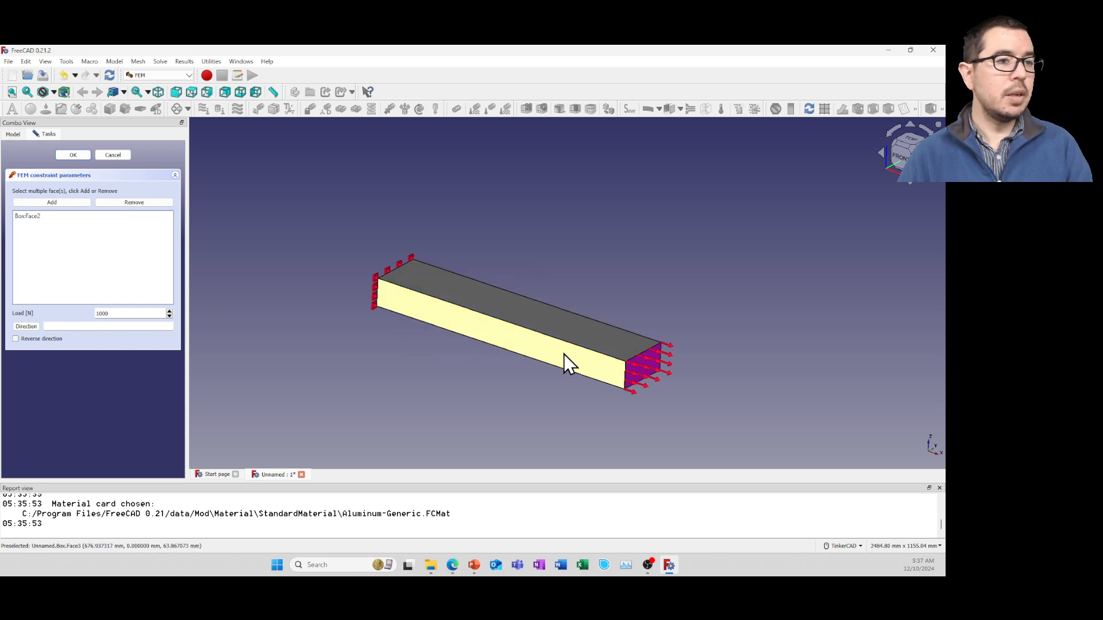
left_click(625, 377)
left_click(25, 325)
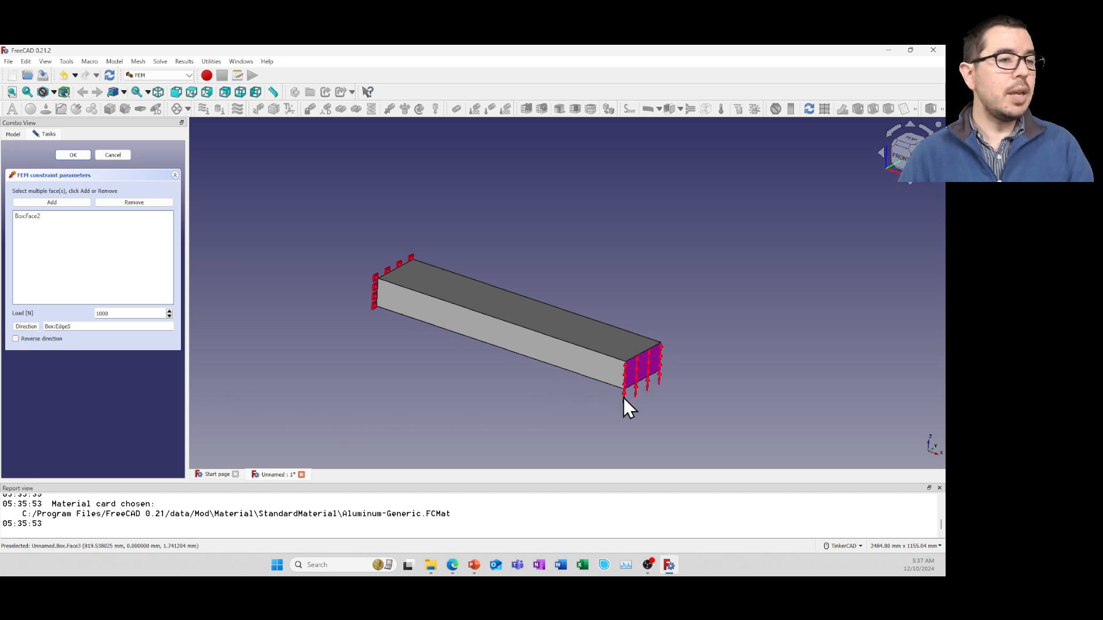
scroll(627, 397, "up", 5)
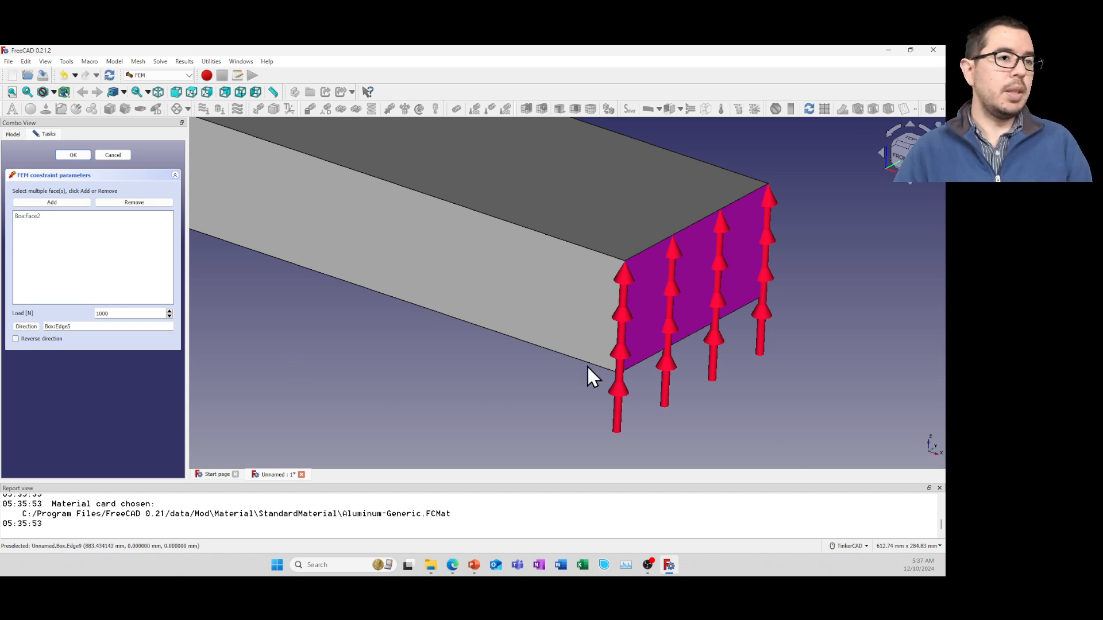
Reverse the force direction so the load points downward and accept the force constraint.
left_click(16, 339)
scroll(506, 290, "down", 3)
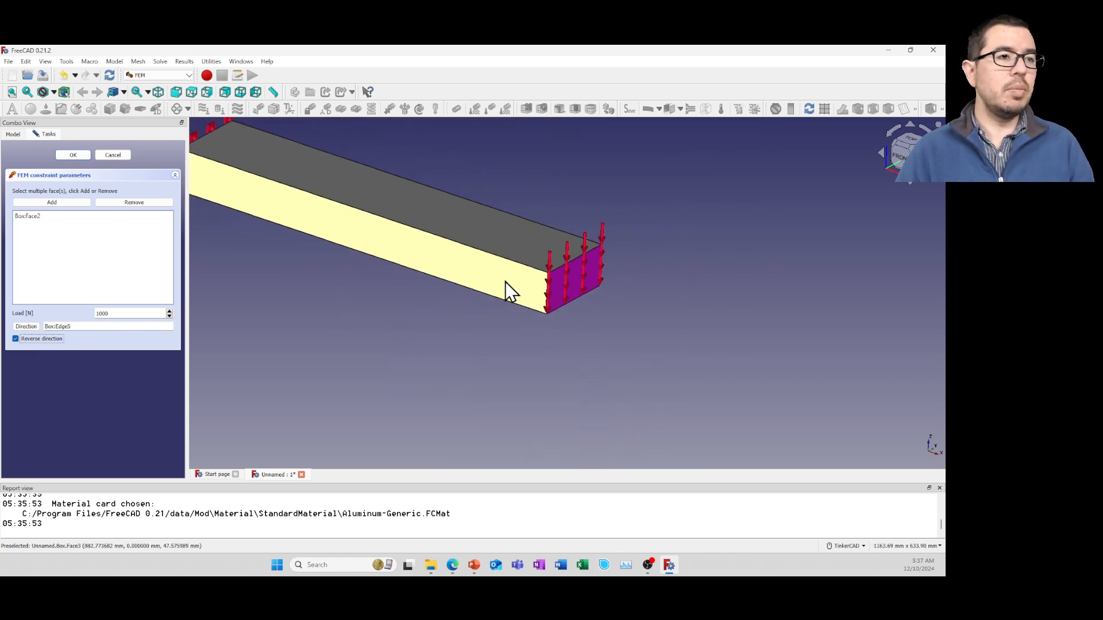
scroll(465, 293, "down", 2)
scroll(424, 296, "up", 1)
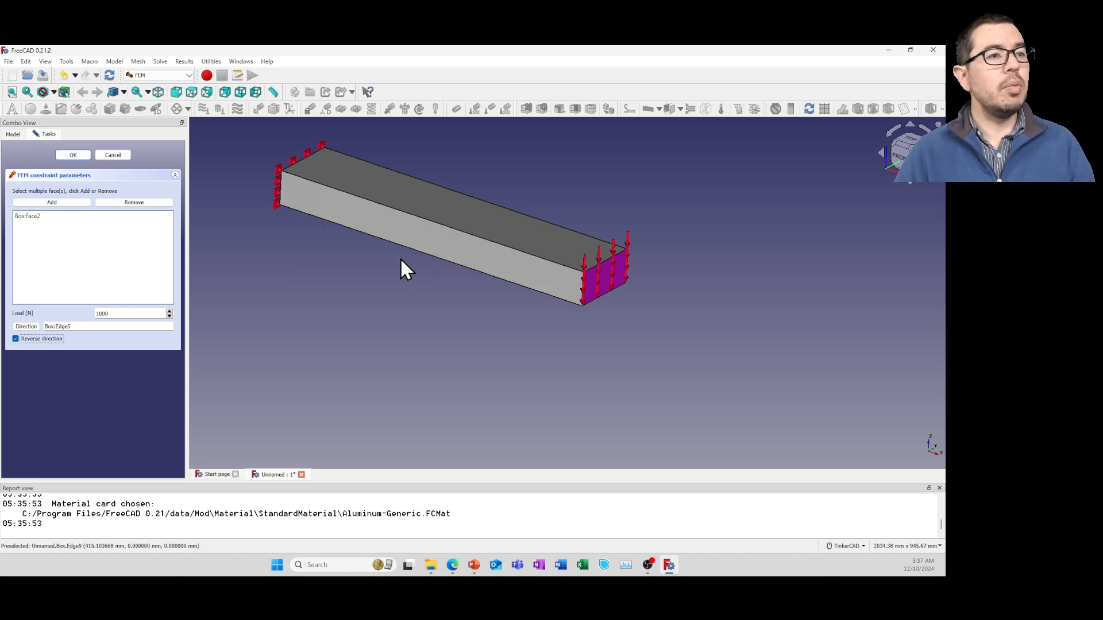
scroll(441, 281, "down", 3)
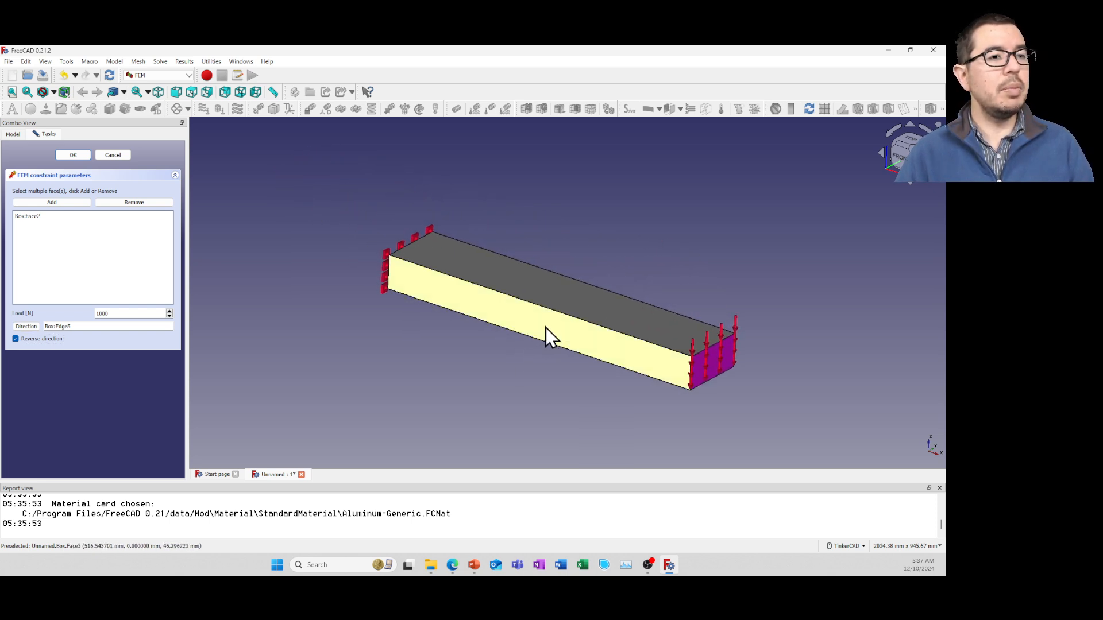
scroll(547, 328, "down", 2)
scroll(546, 330, "up", 3)
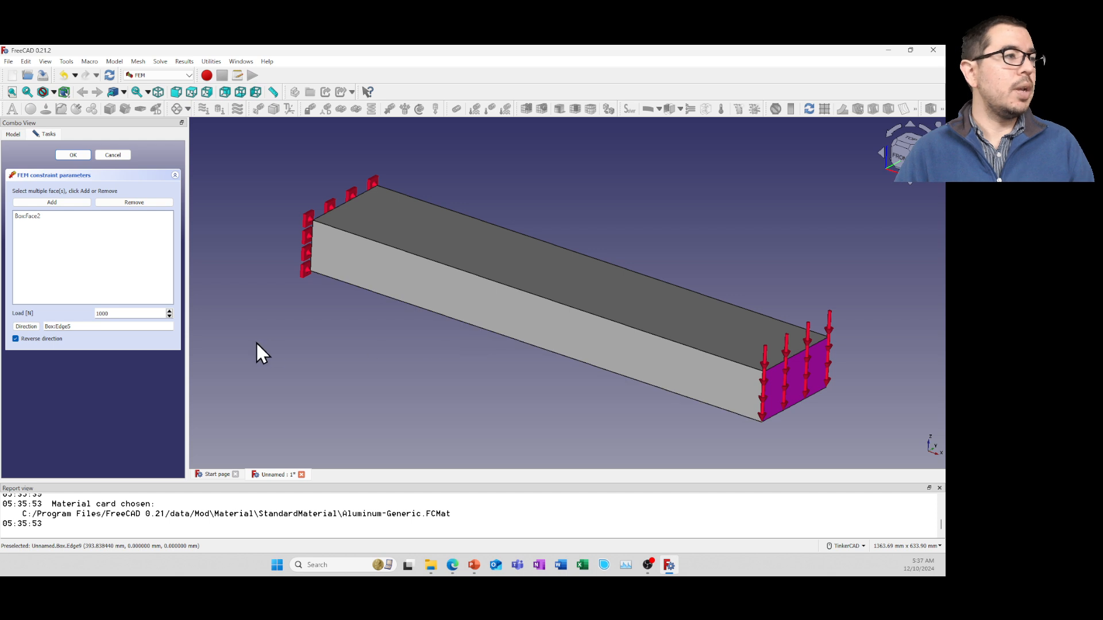
left_click(79, 156)
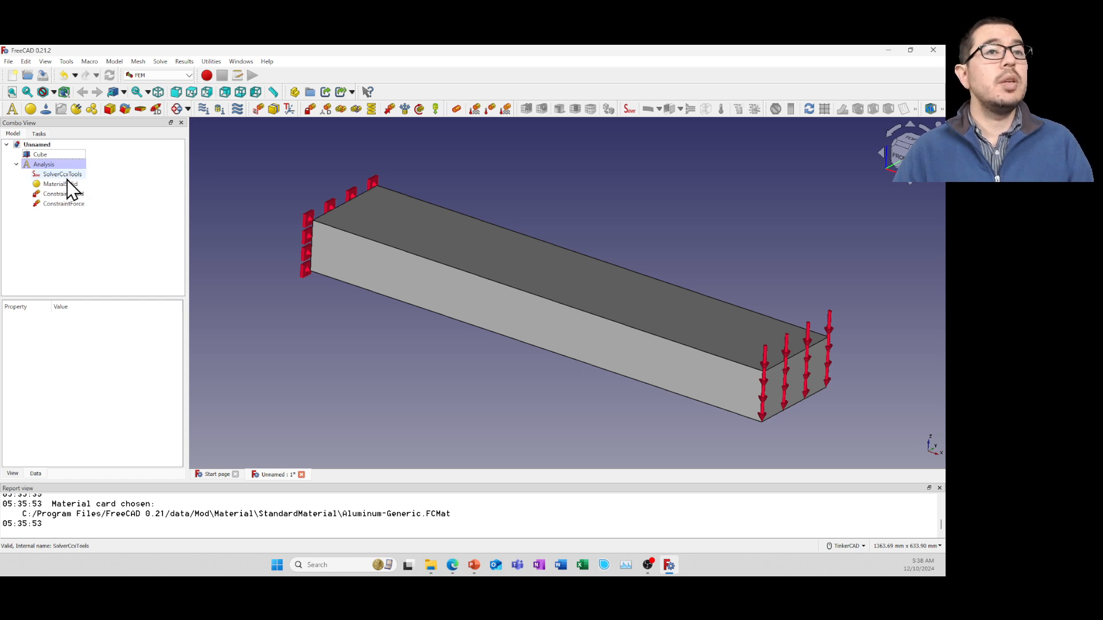
Generate a Netgen mesh of the cube with a maximum element size of 30 and accept it.
left_click(35, 155)
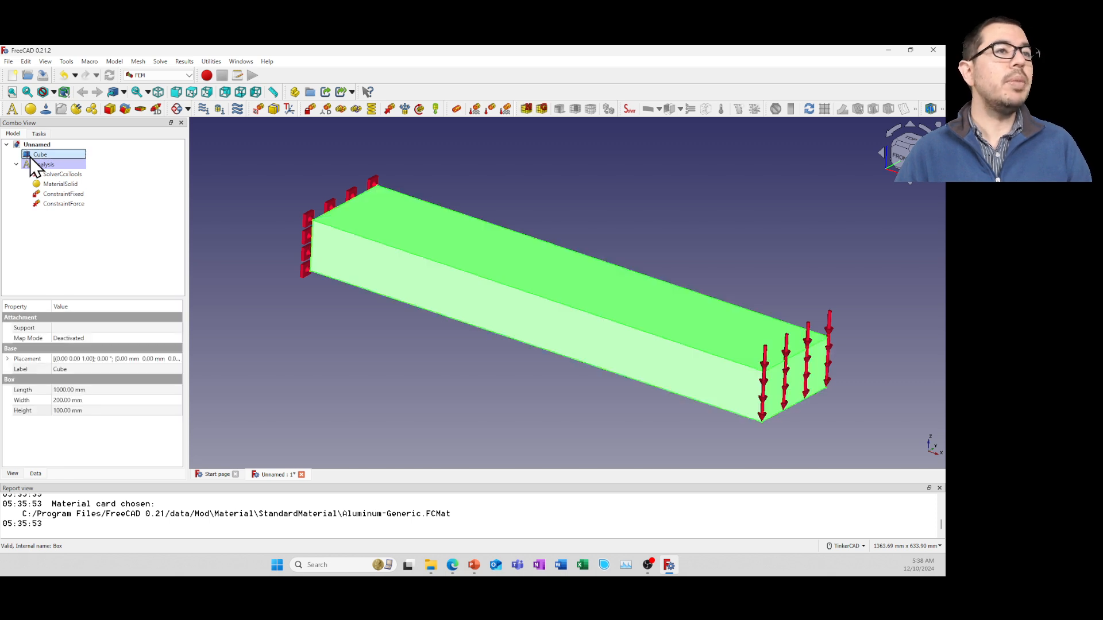
left_click(526, 110)
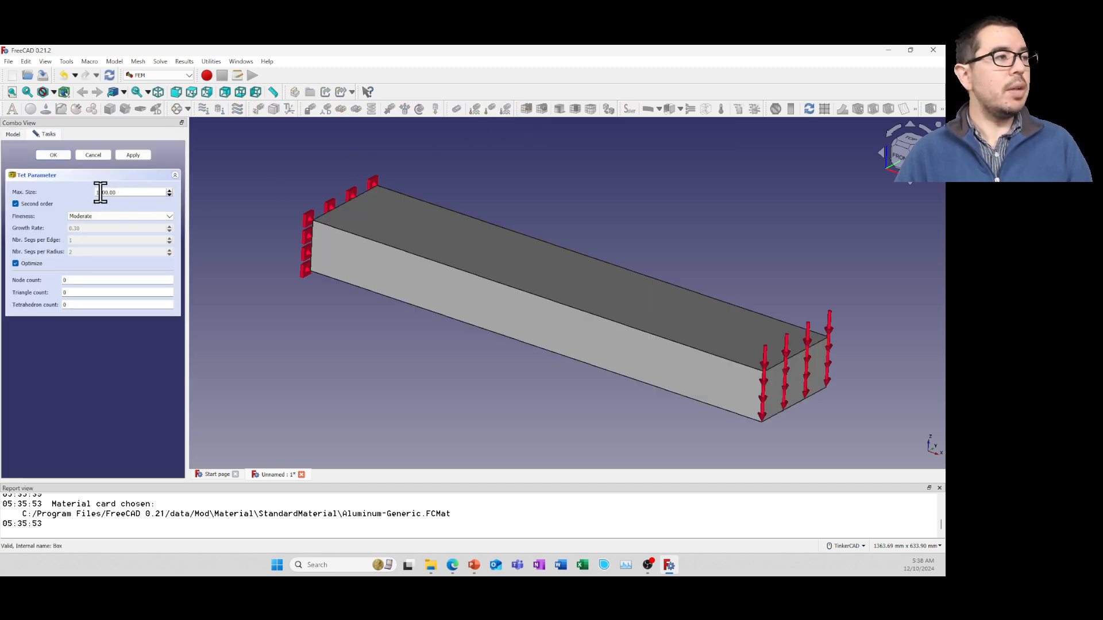
double_click(119, 192)
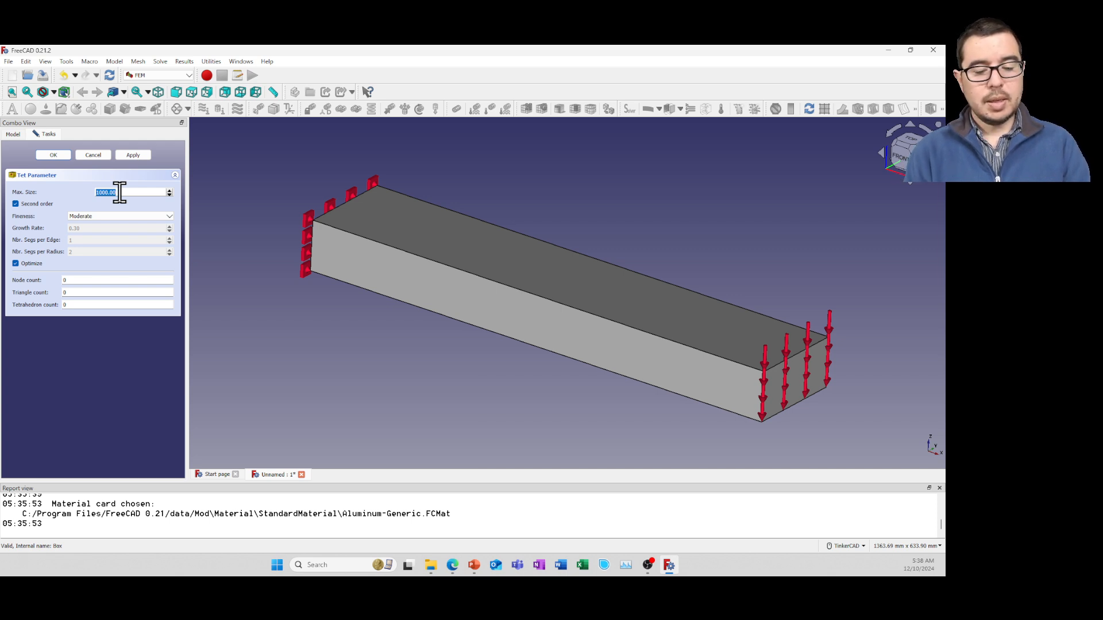
type("30")
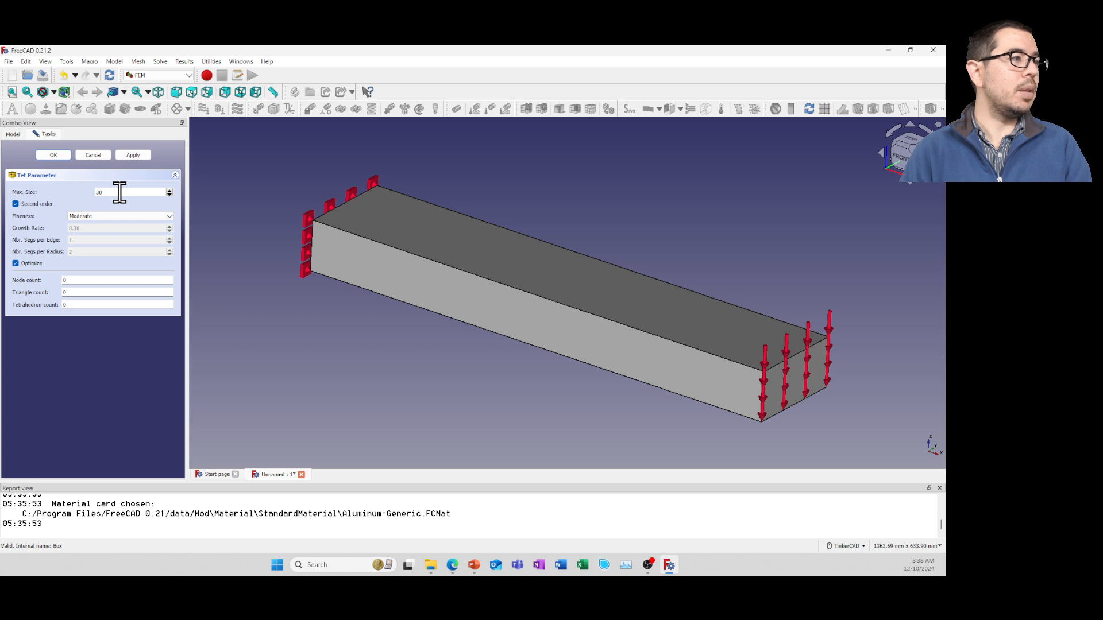
left_click(75, 196)
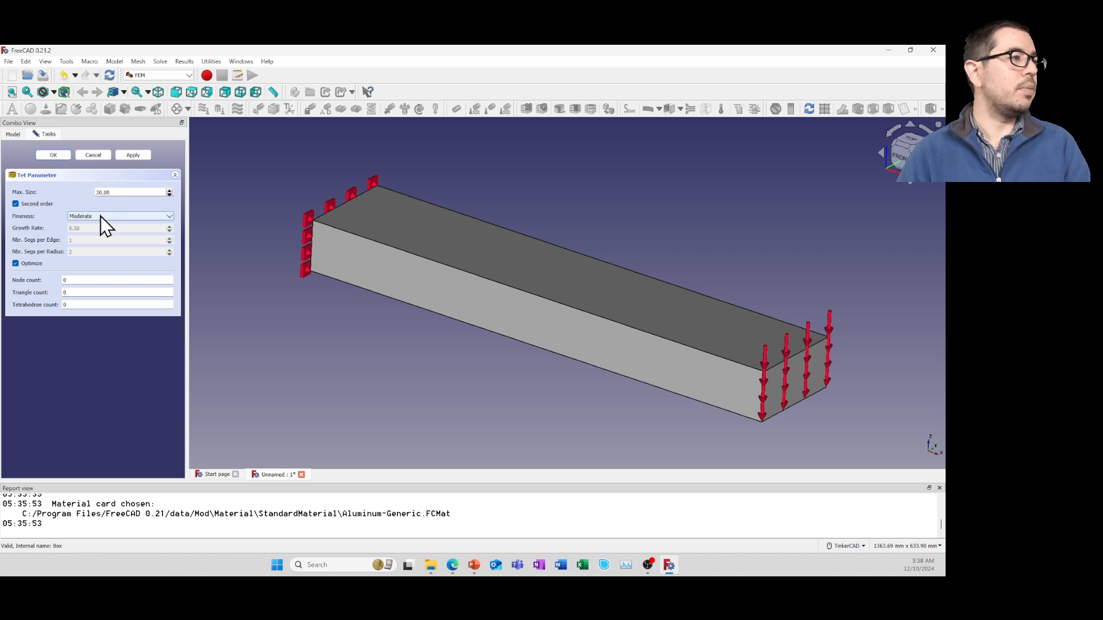
left_click(136, 155)
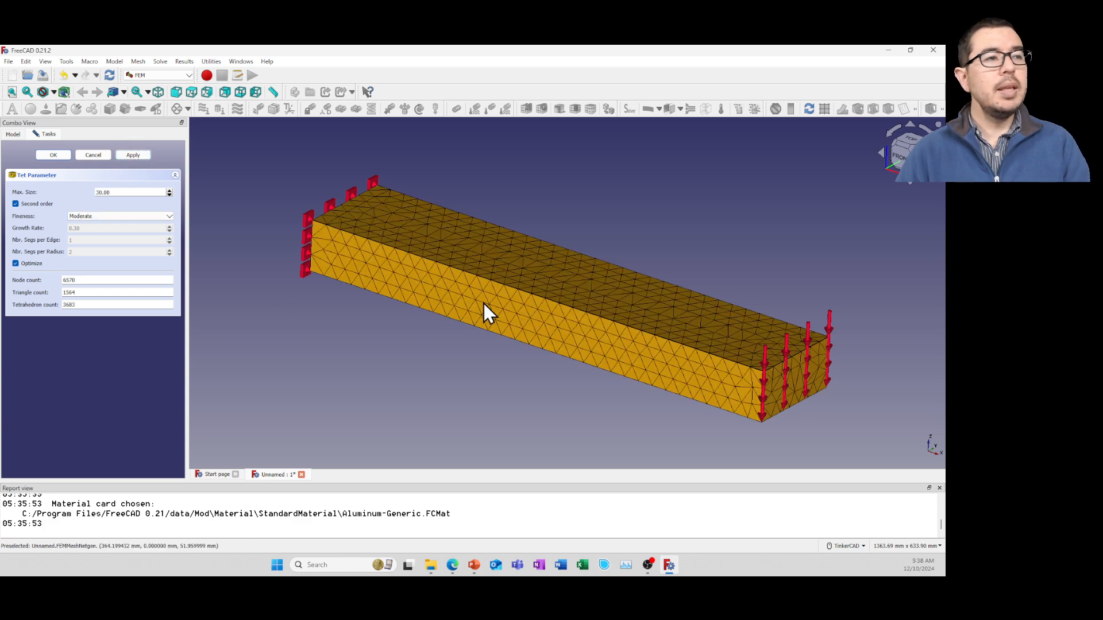
middle_click_drag(559, 325, 573, 315)
right_click_drag(574, 315, 587, 288)
right_click_drag(629, 313, 562, 297)
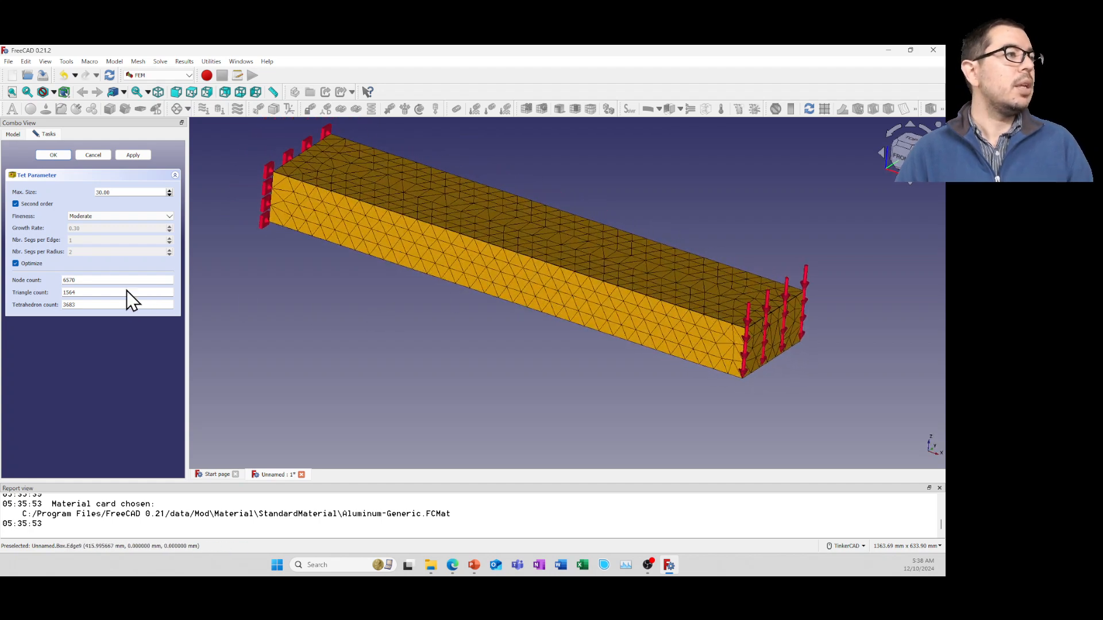
left_click(53, 155)
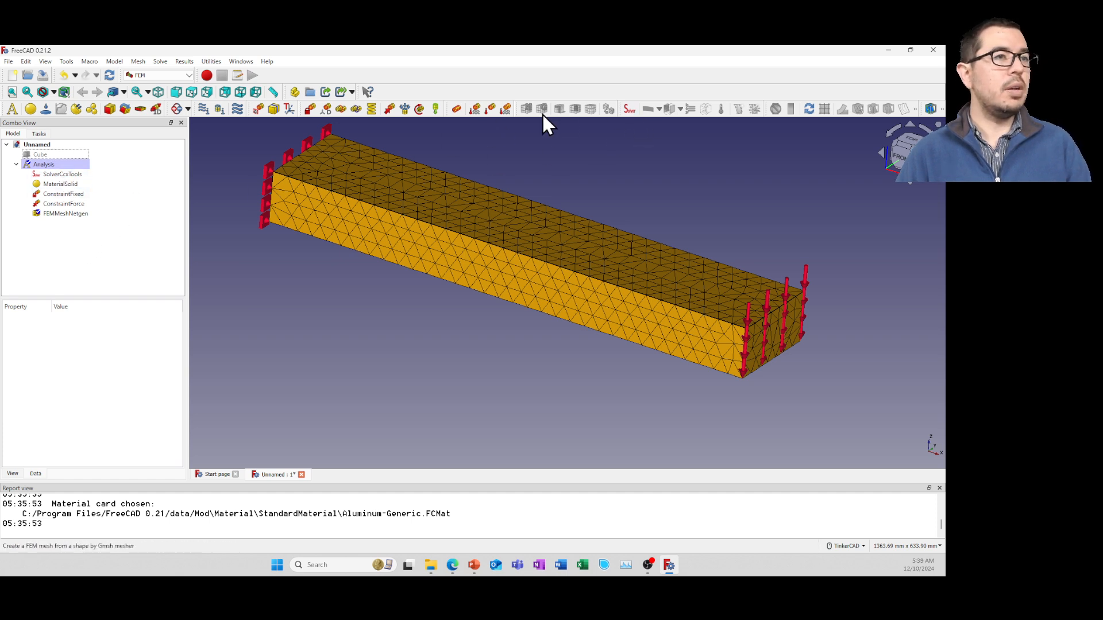
Add another CalculiX solver to the analysis.
left_click(629, 110)
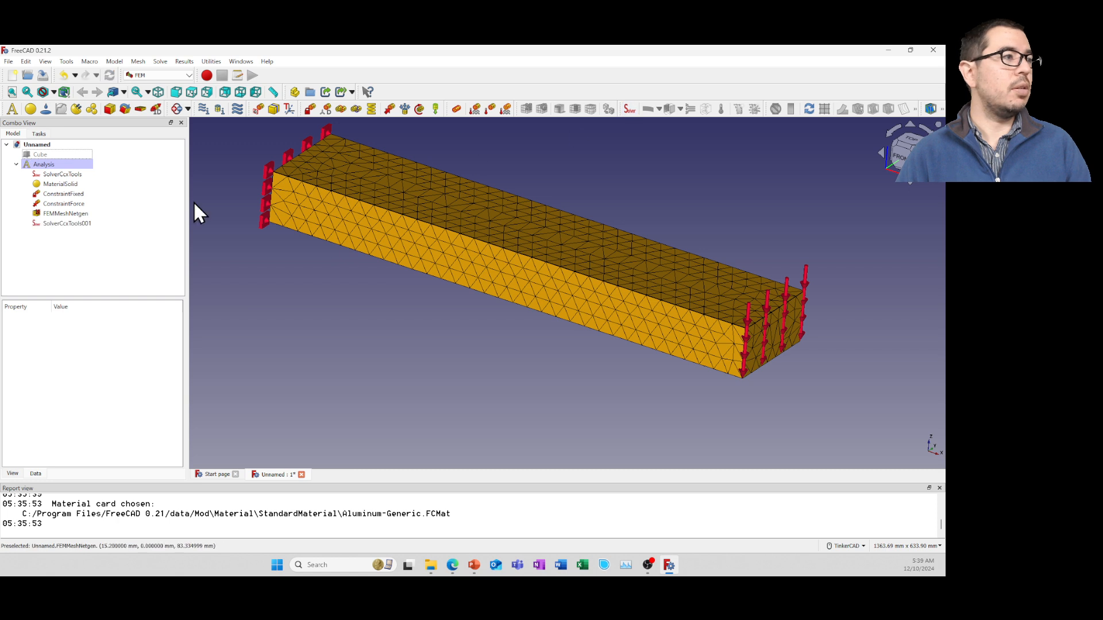
Delete the duplicate solver SolverCcxTools001 from the analysis.
left_click(48, 225)
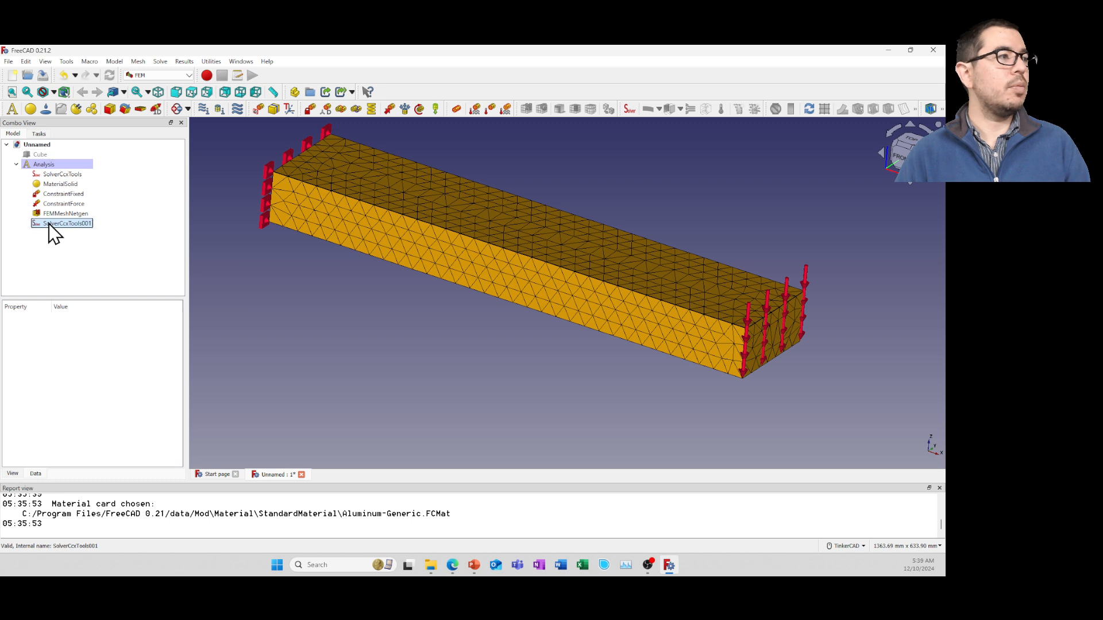
left_click(53, 174)
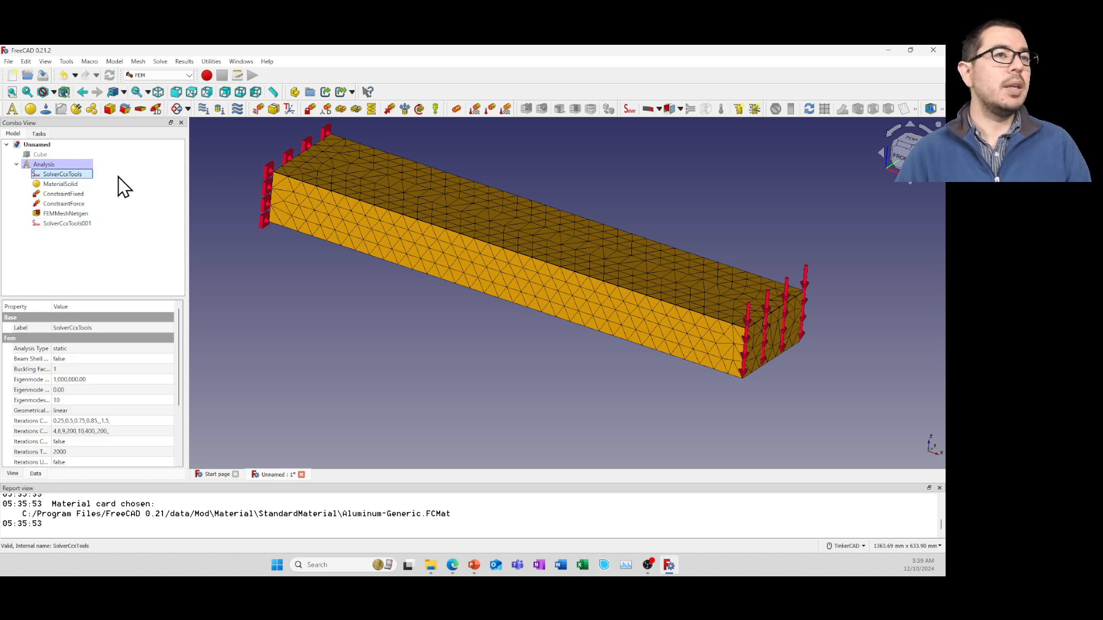
left_click(60, 224)
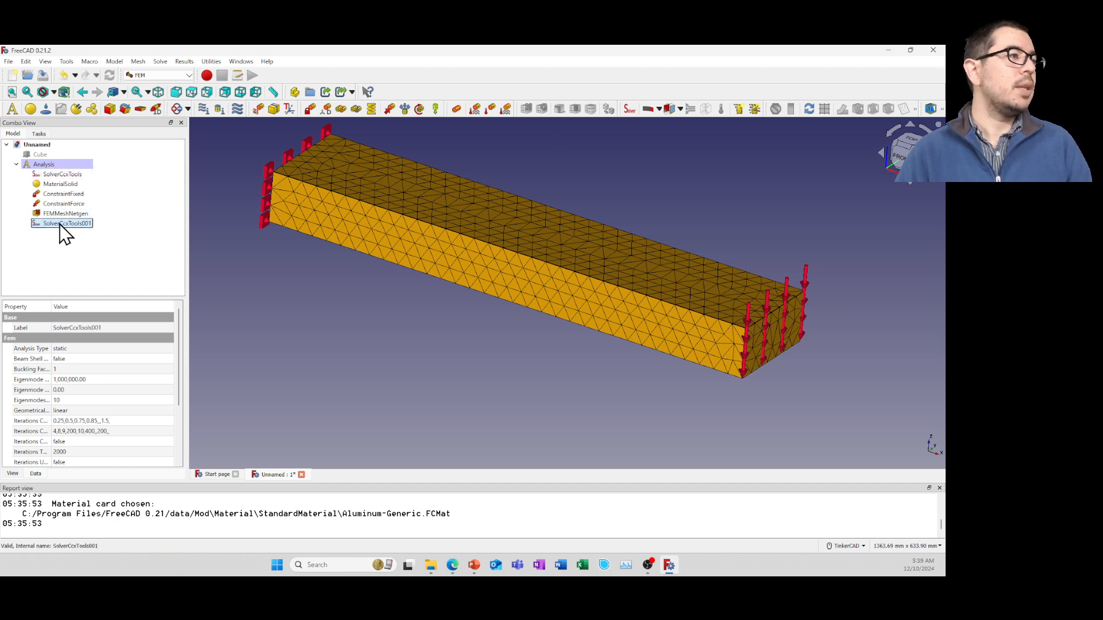
right_click(59, 225)
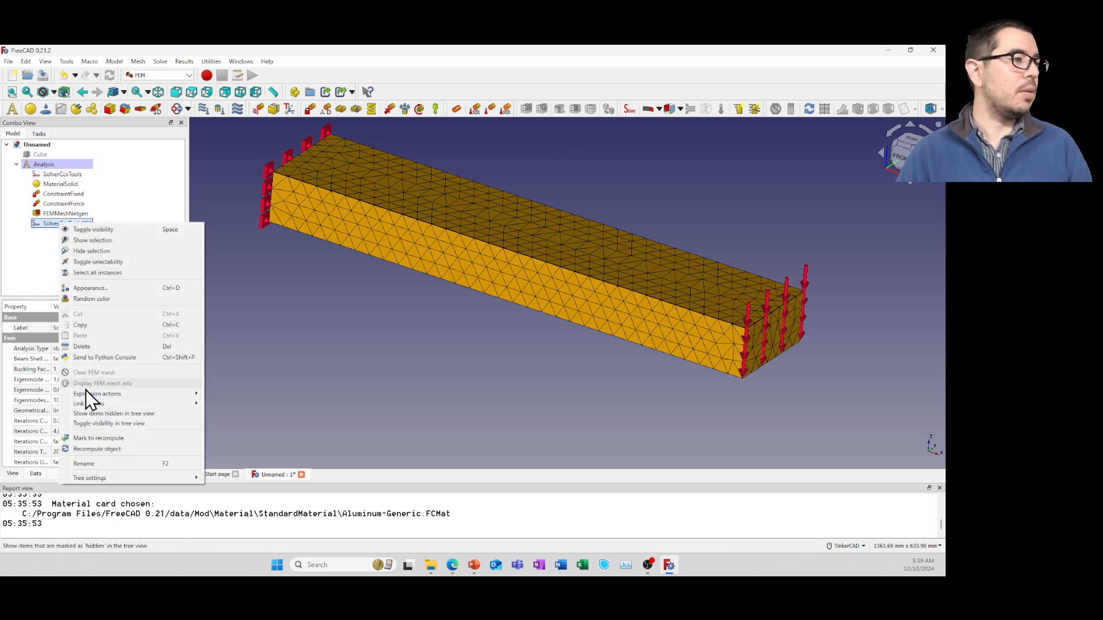
left_click(81, 347)
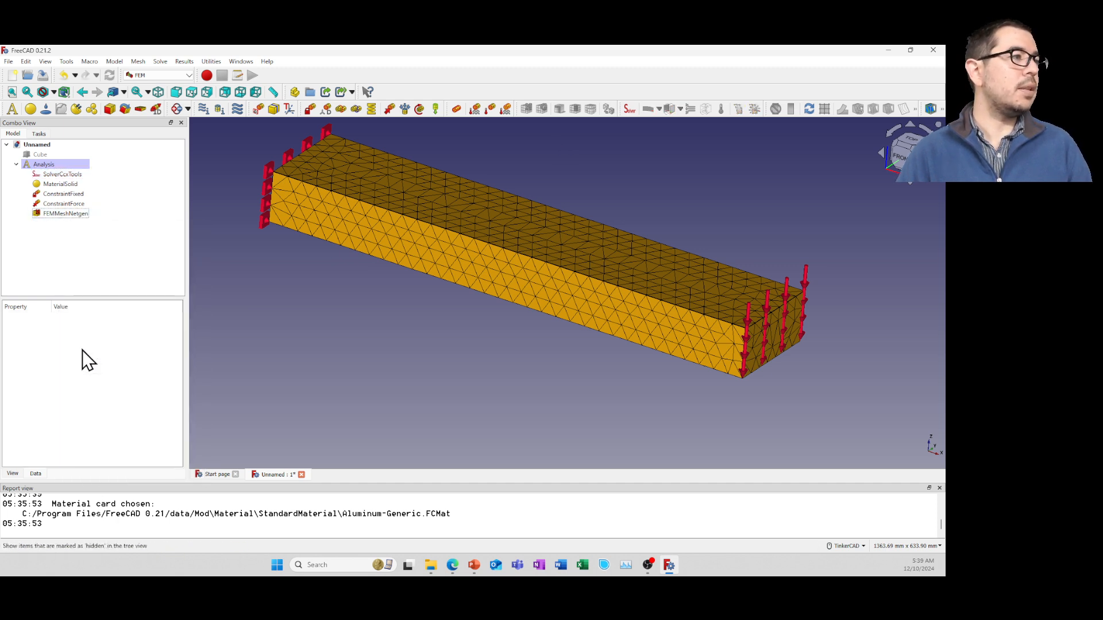
Run the CalculiX calculation with SolverCcxTools and expand the CCX_Results object to reveal its result mesh.
left_click(61, 175)
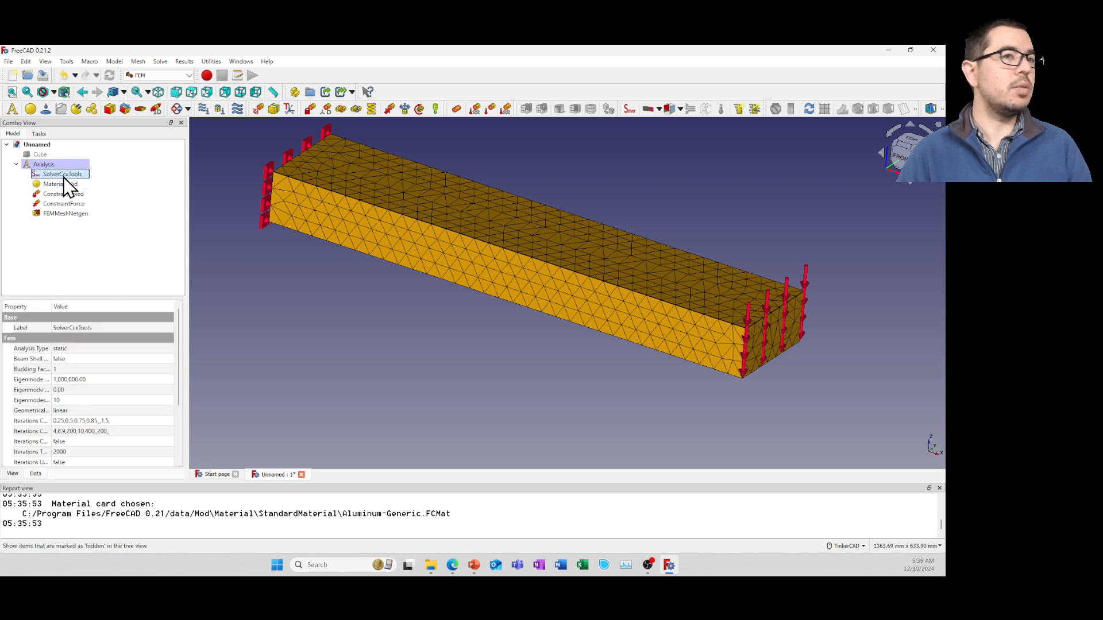
left_click(754, 107)
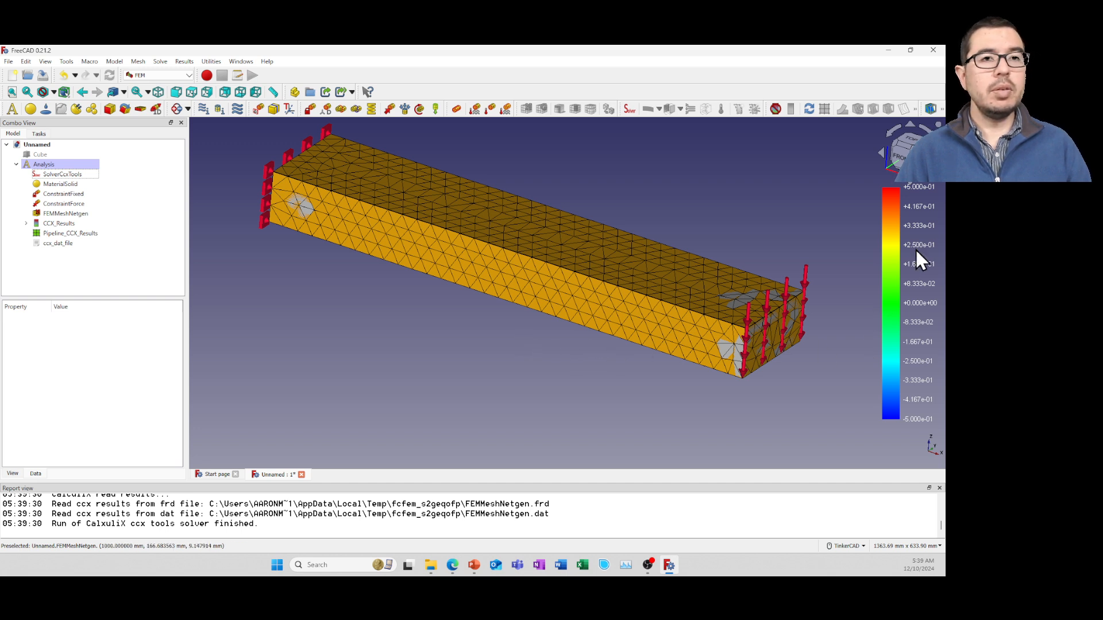
left_click(65, 235)
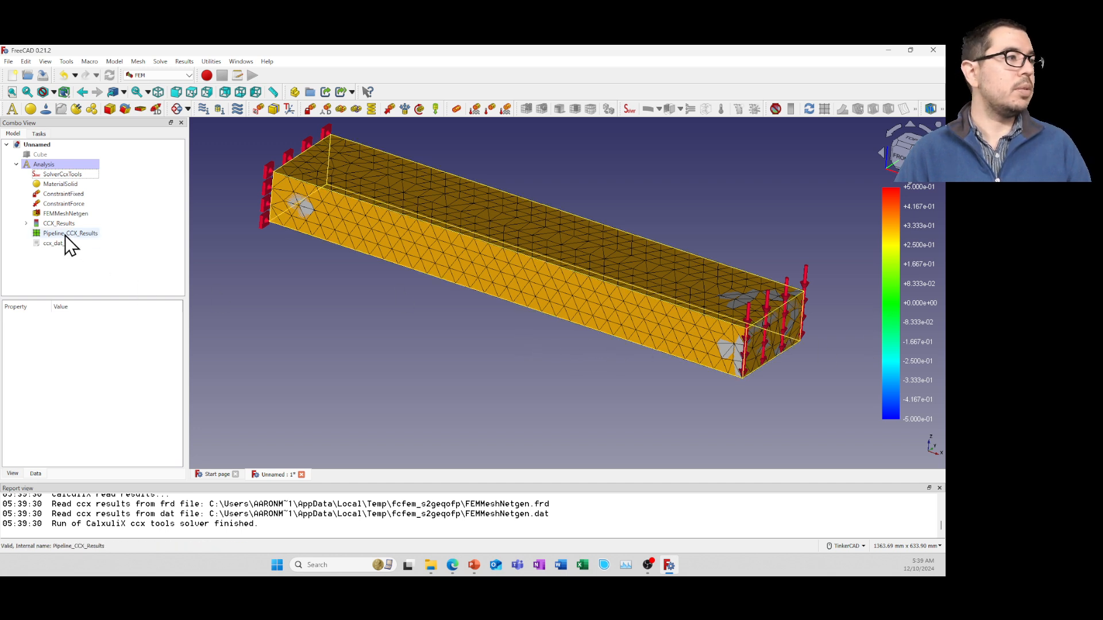
left_click(39, 224)
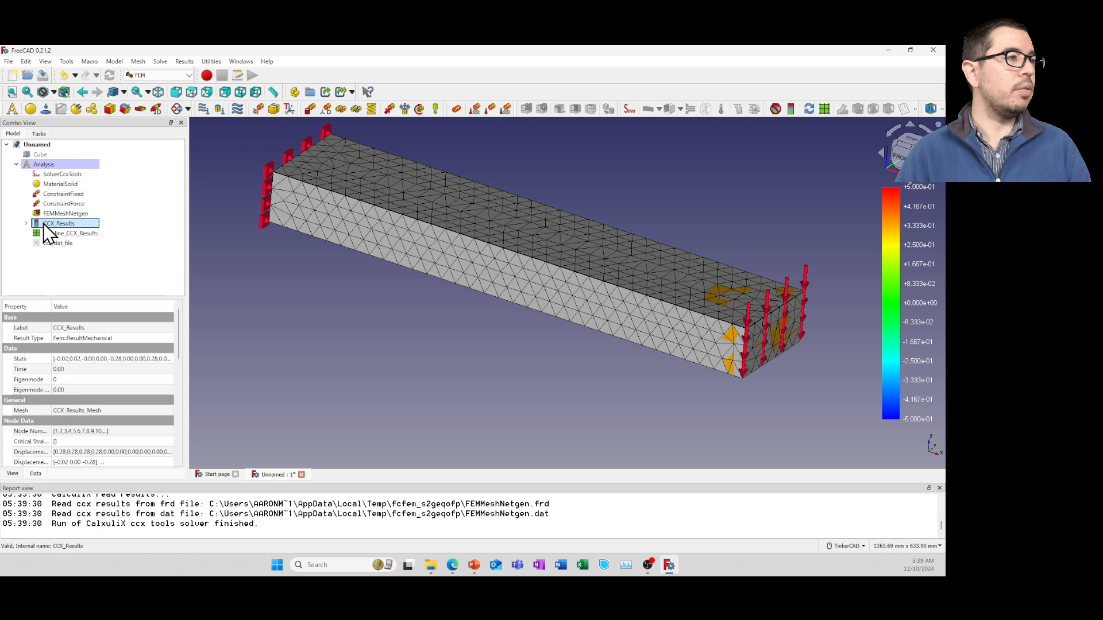
left_click(27, 224)
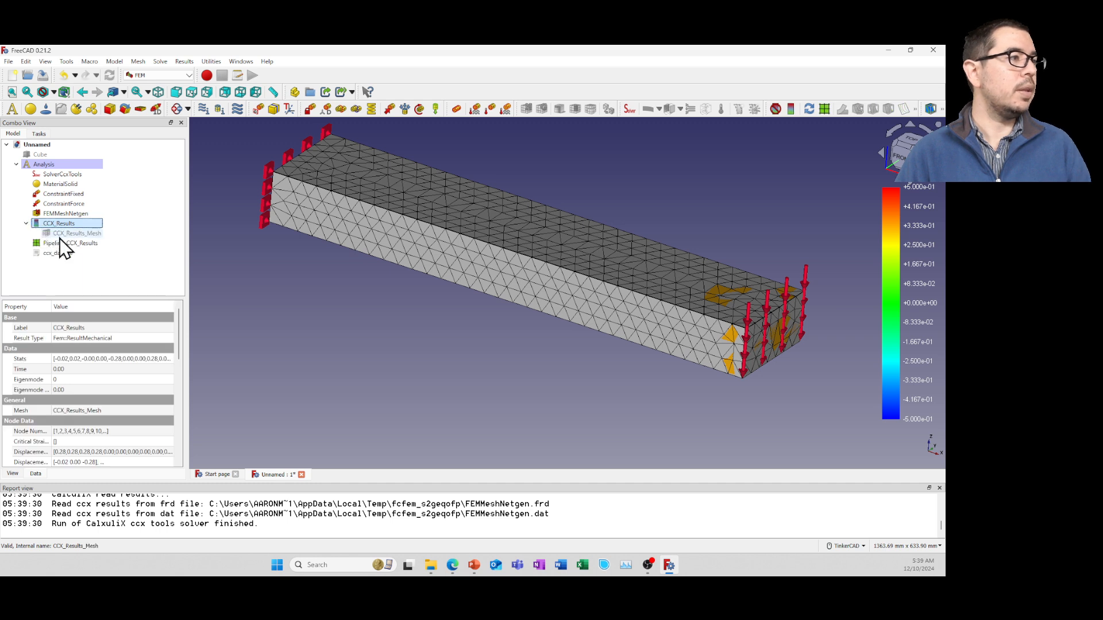
left_click(61, 234)
right_click(61, 236)
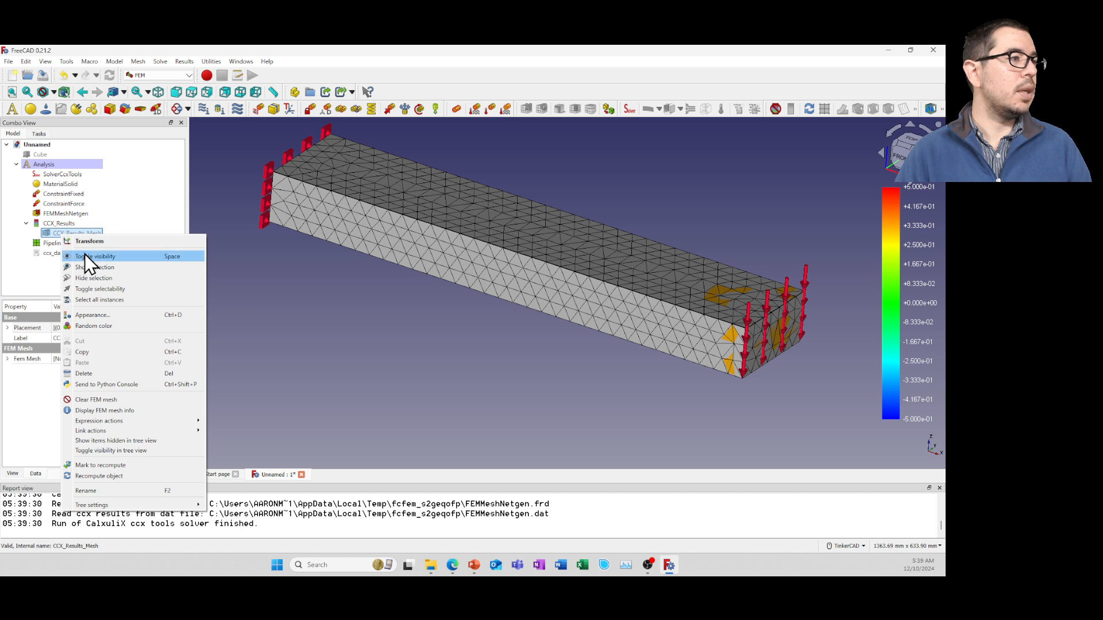
left_click(52, 246)
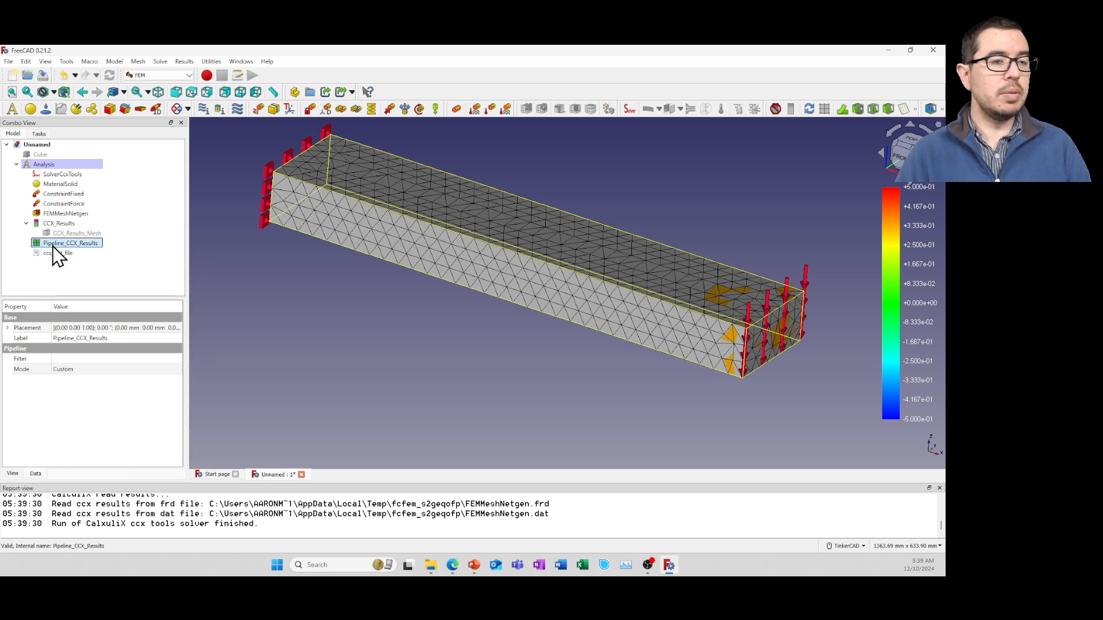
double_click(44, 246)
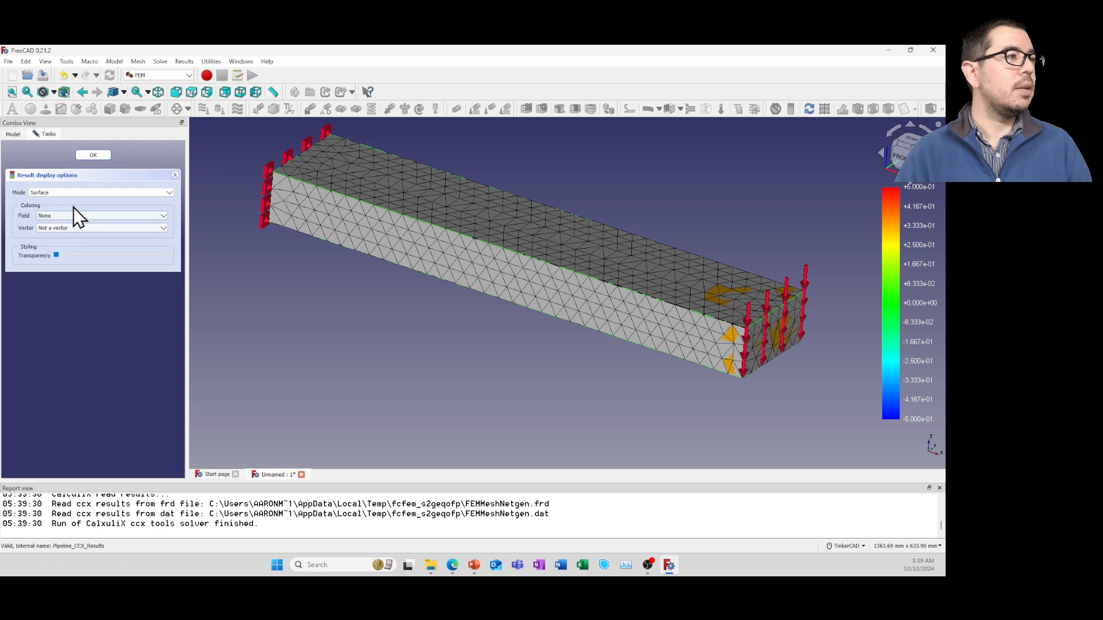
left_click(92, 155)
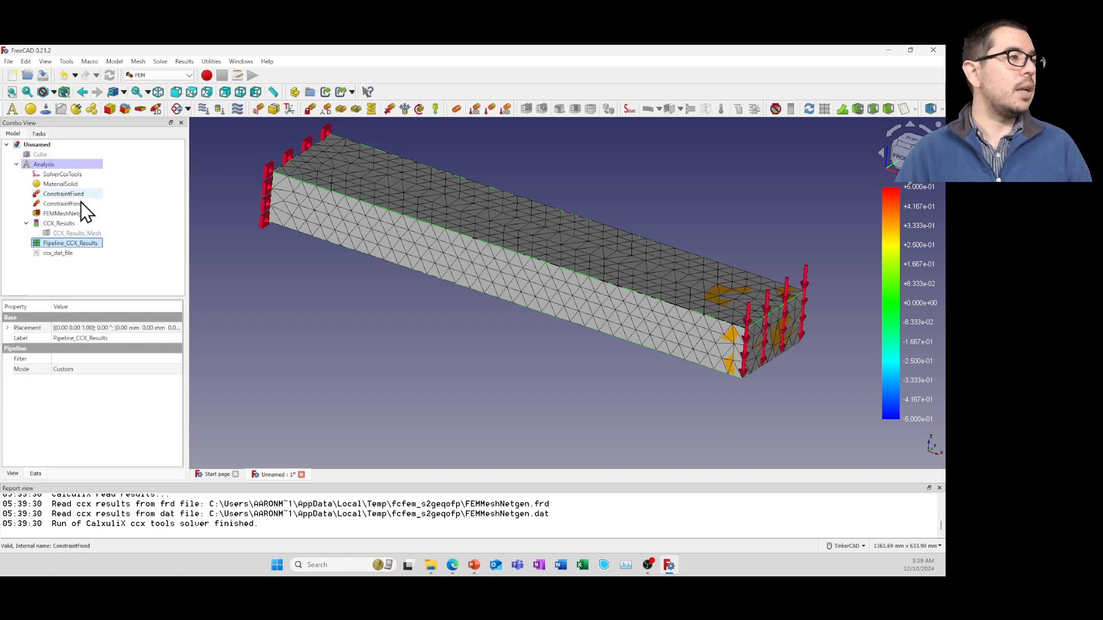
Color the Pipeline_CCX_Results surface by the Z component of the Displacement field and accept the display options.
double_click(40, 247)
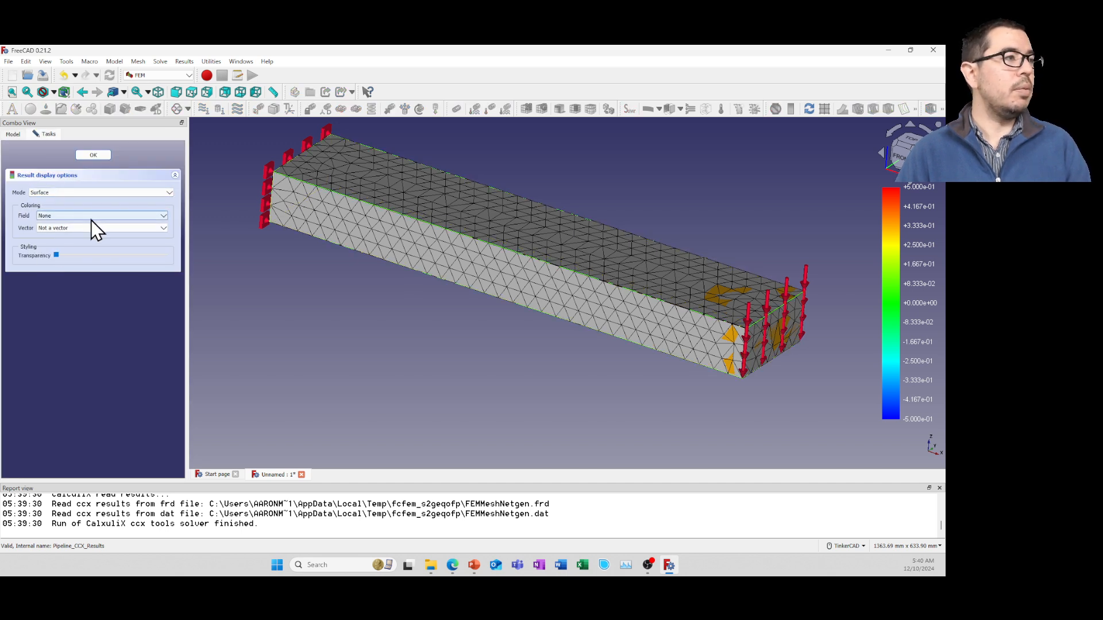
left_click(164, 217)
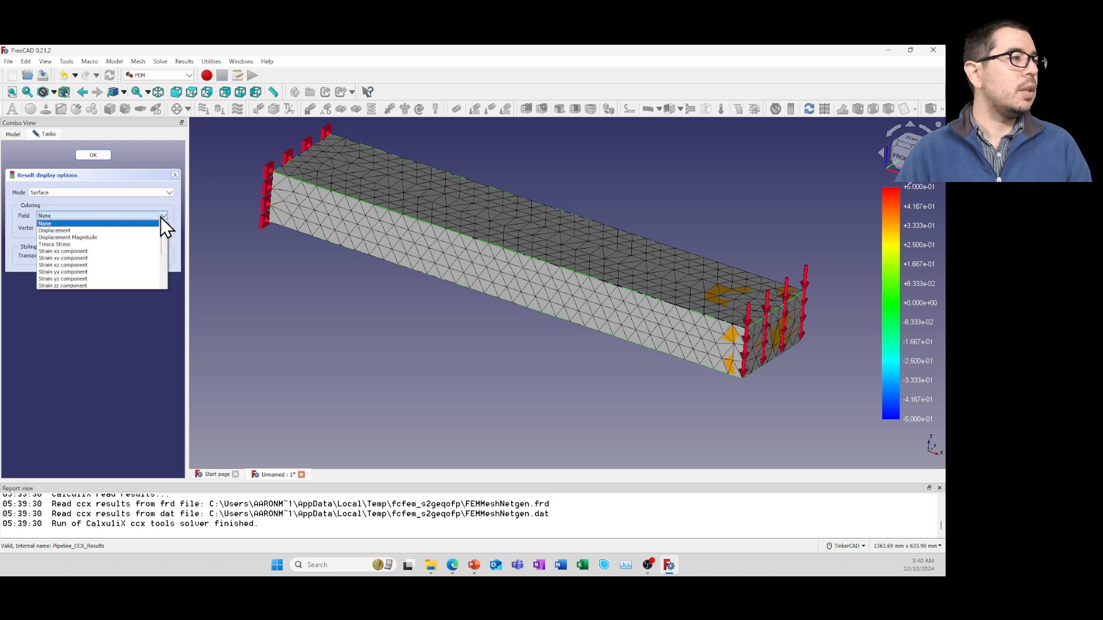
left_click(100, 234)
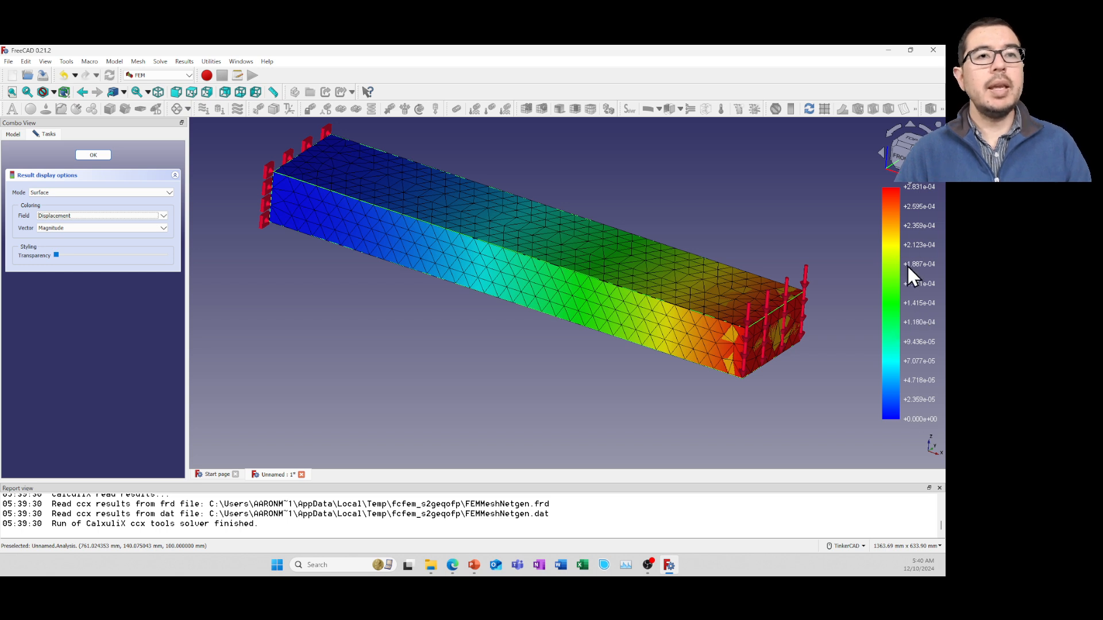
left_click(85, 229)
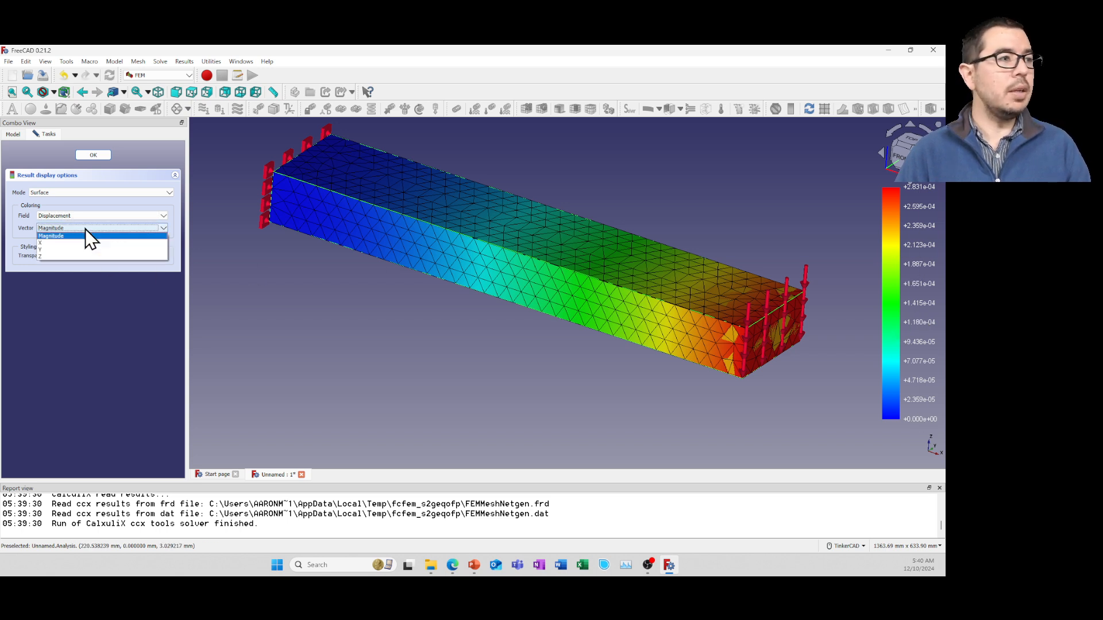
left_click(58, 256)
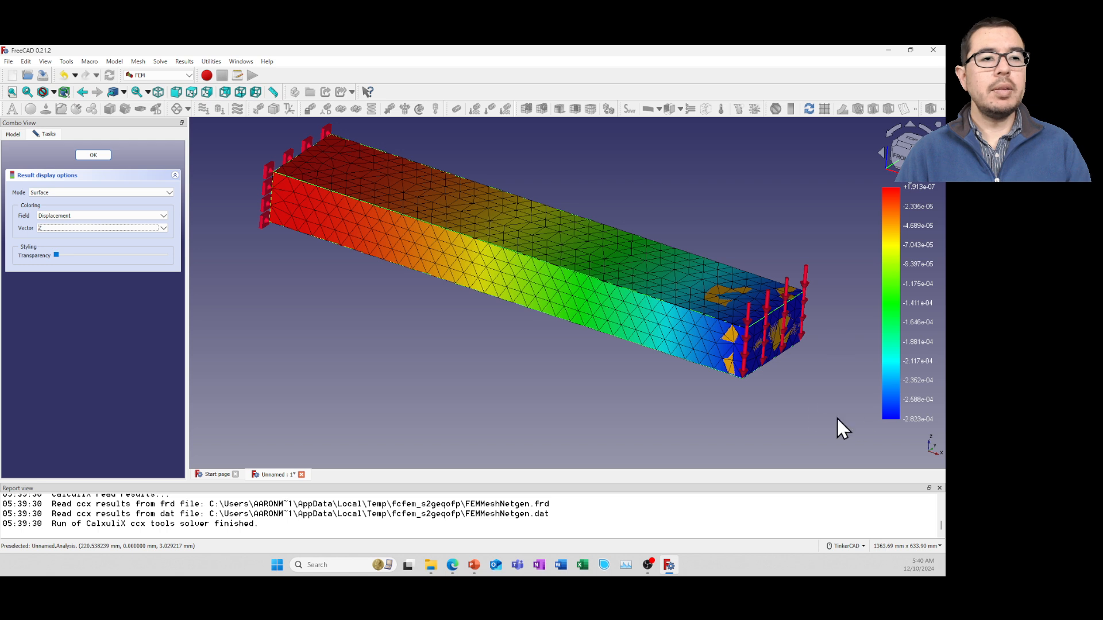
left_click(102, 158)
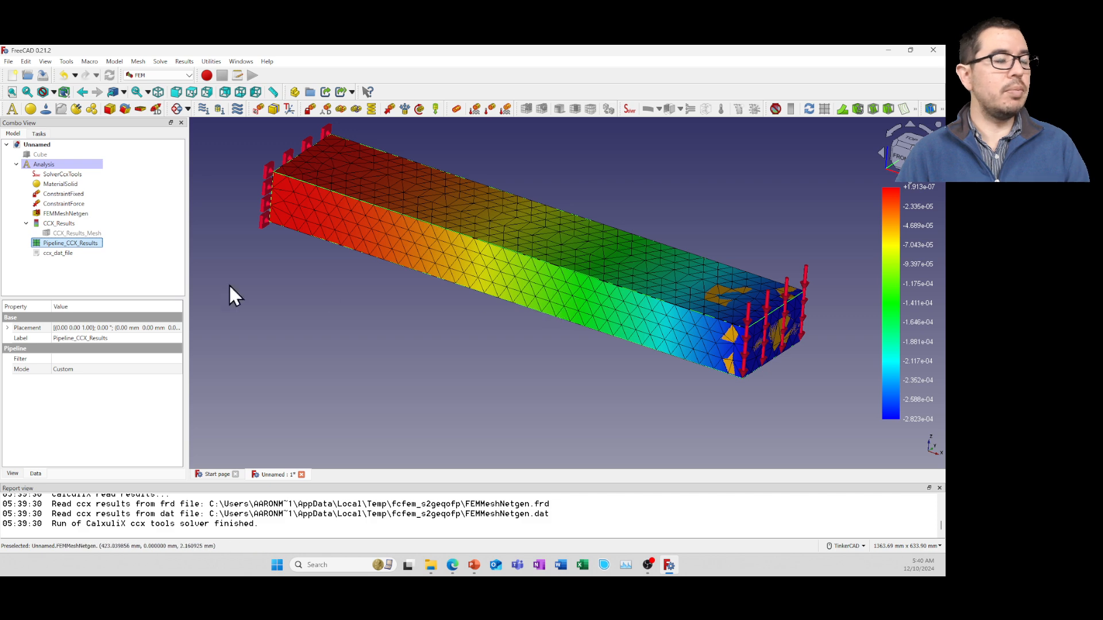
right_click(58, 225)
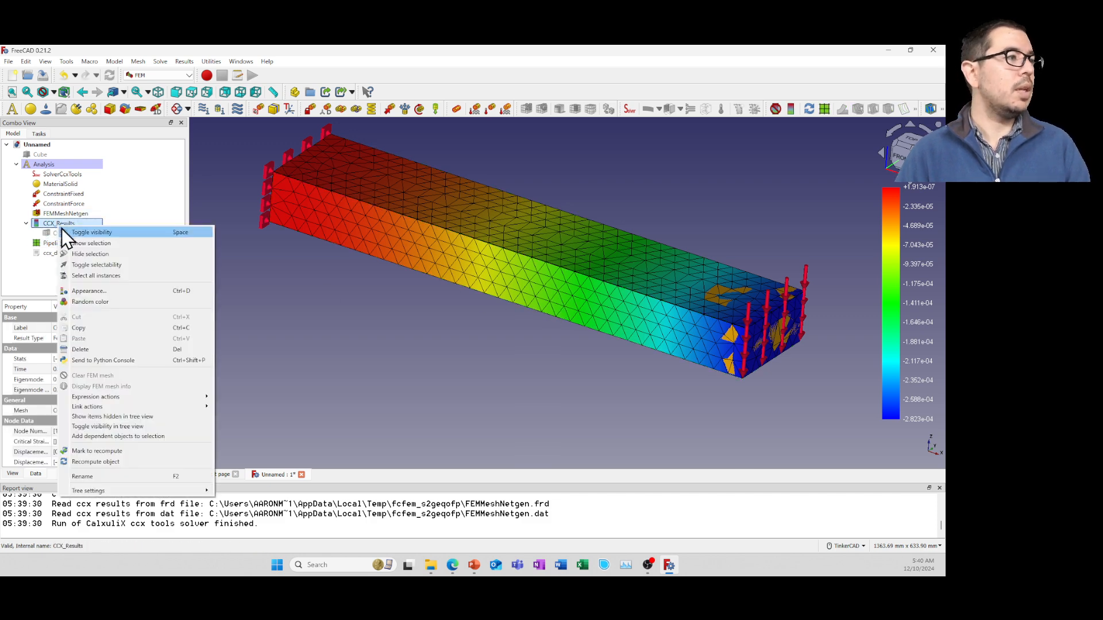
key("Escape")
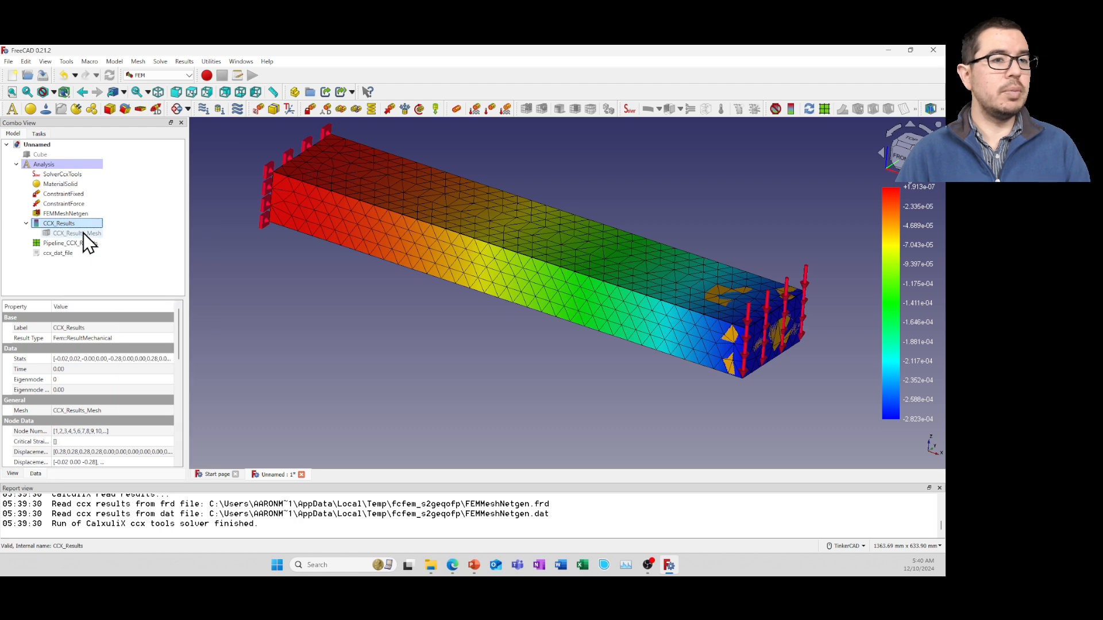
right_click(61, 226)
key("Escape")
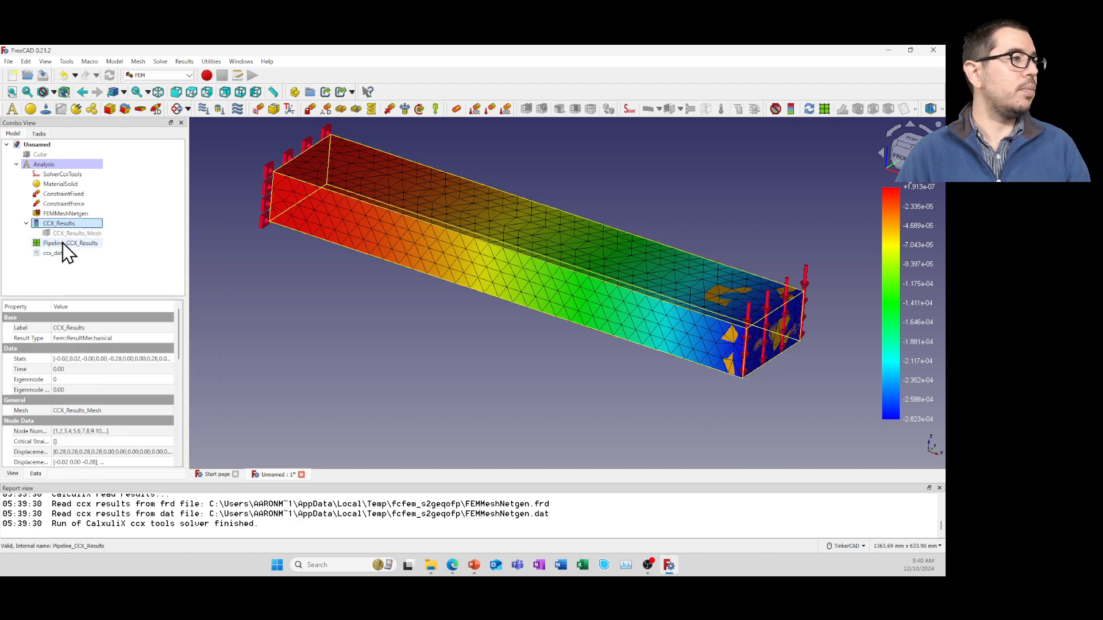
Hide the FEMMeshNetgen mesh that overlaps the displacement colors near the beam's loaded end.
scroll(574, 304, "up", 5)
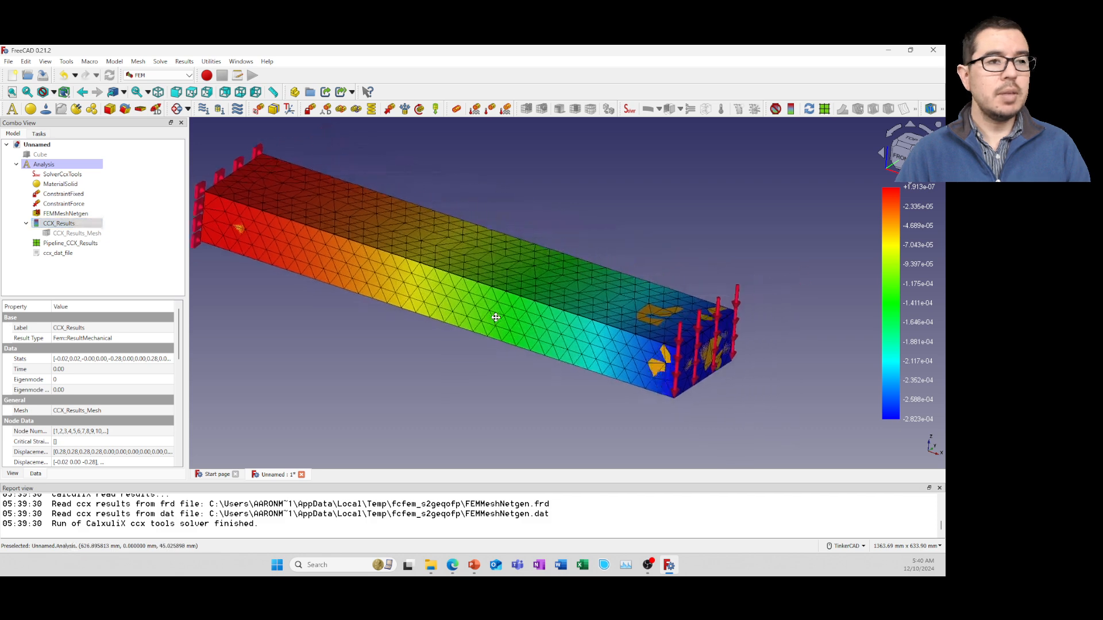
scroll(702, 360, "down", 5)
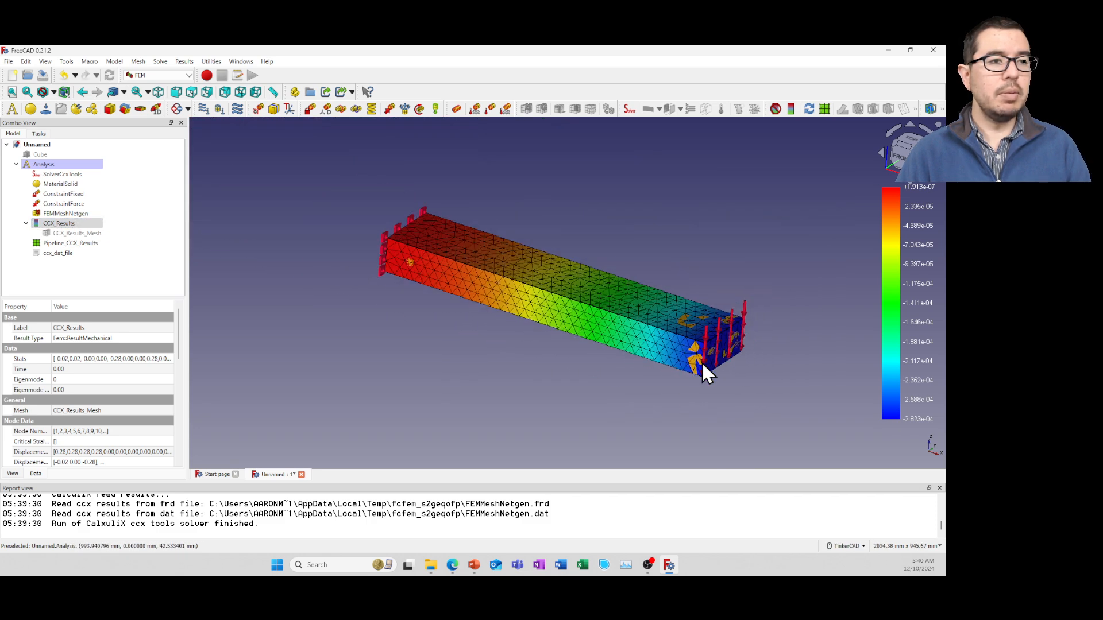
scroll(712, 366, "up", 5)
scroll(689, 376, "up", 4)
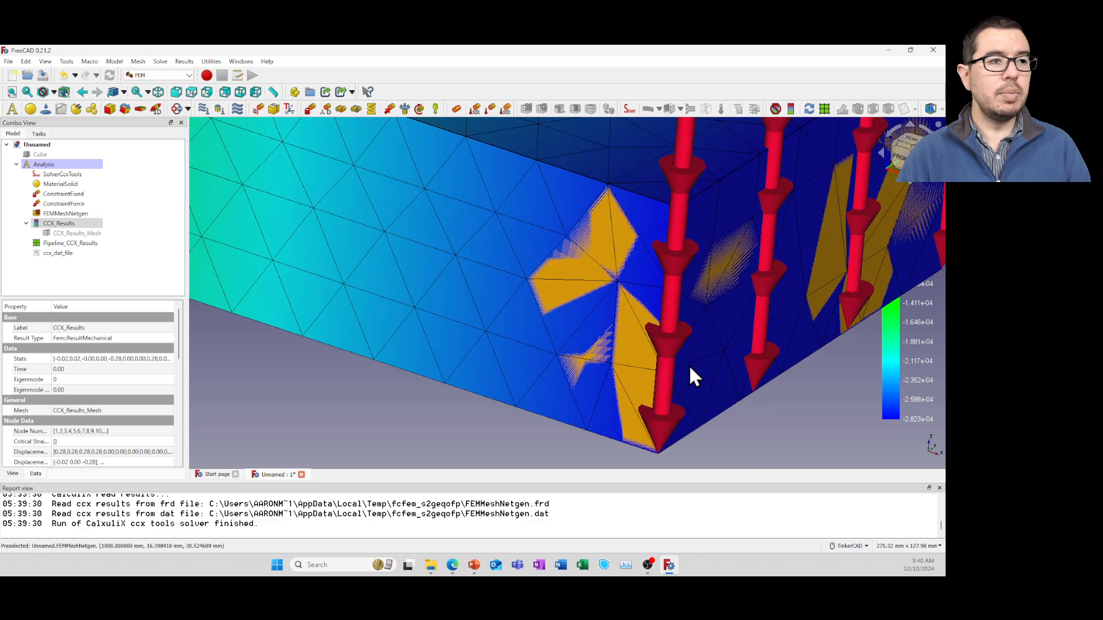
scroll(688, 368, "down", 3)
right_click_drag(623, 320, 530, 333)
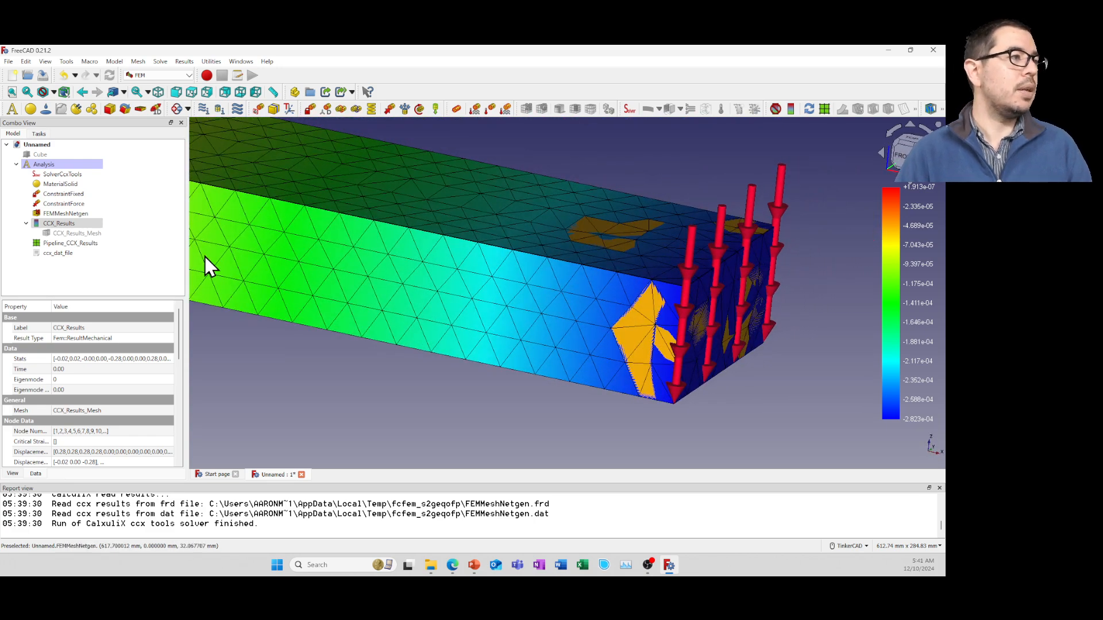
right_click(62, 215)
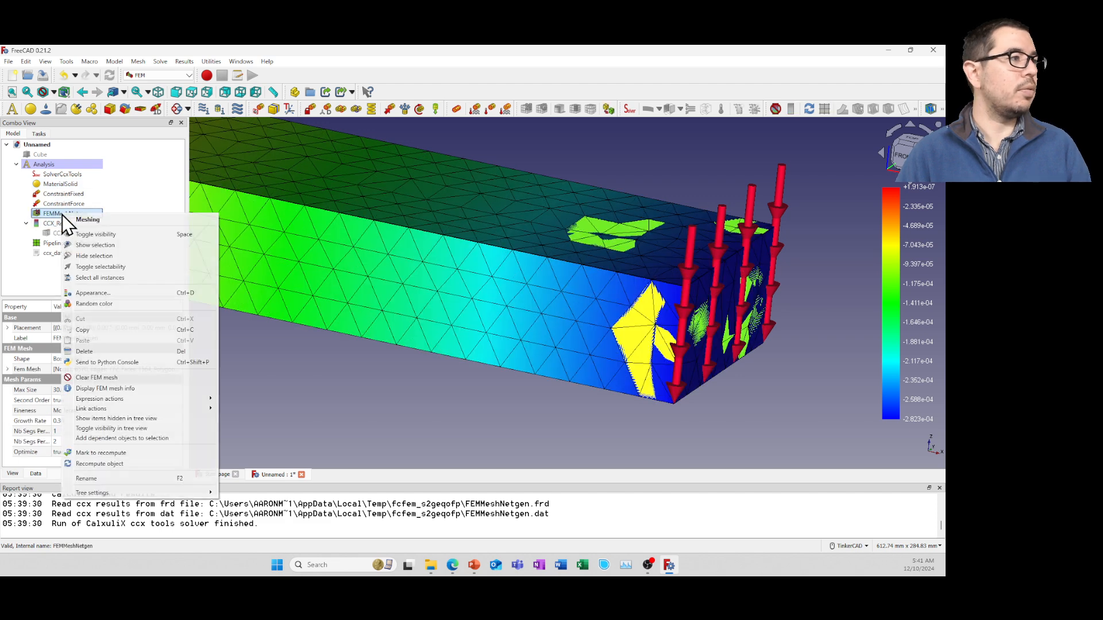
left_click(100, 237)
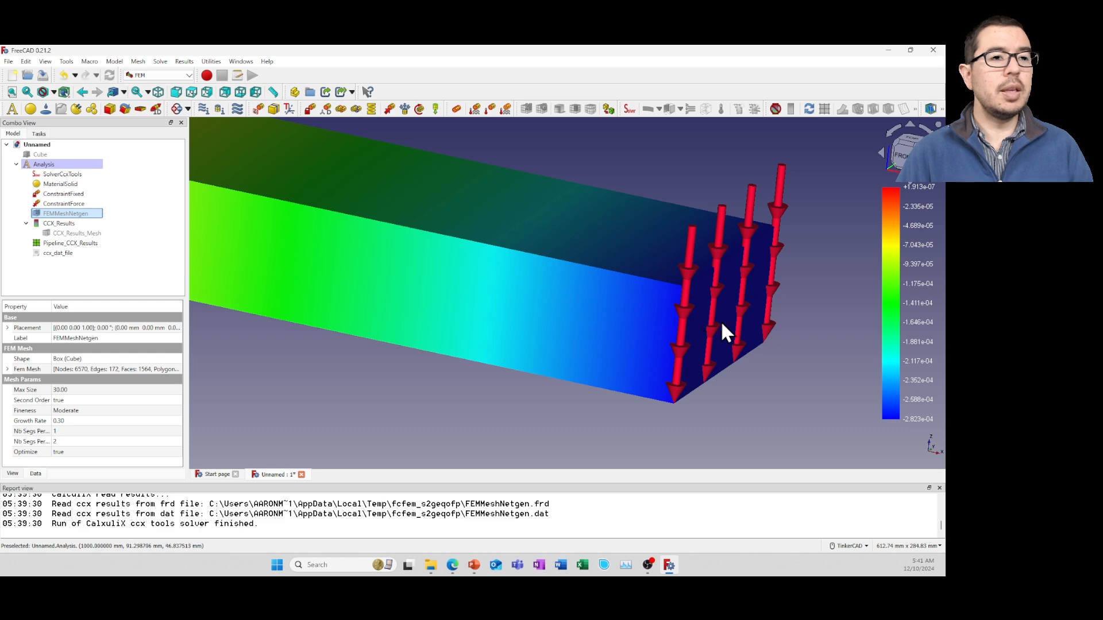
Show the CCX_Results_Mesh over the beam's displacement color plot.
middle_click_drag(720, 320, 744, 285)
right_click_drag(744, 285, 717, 308)
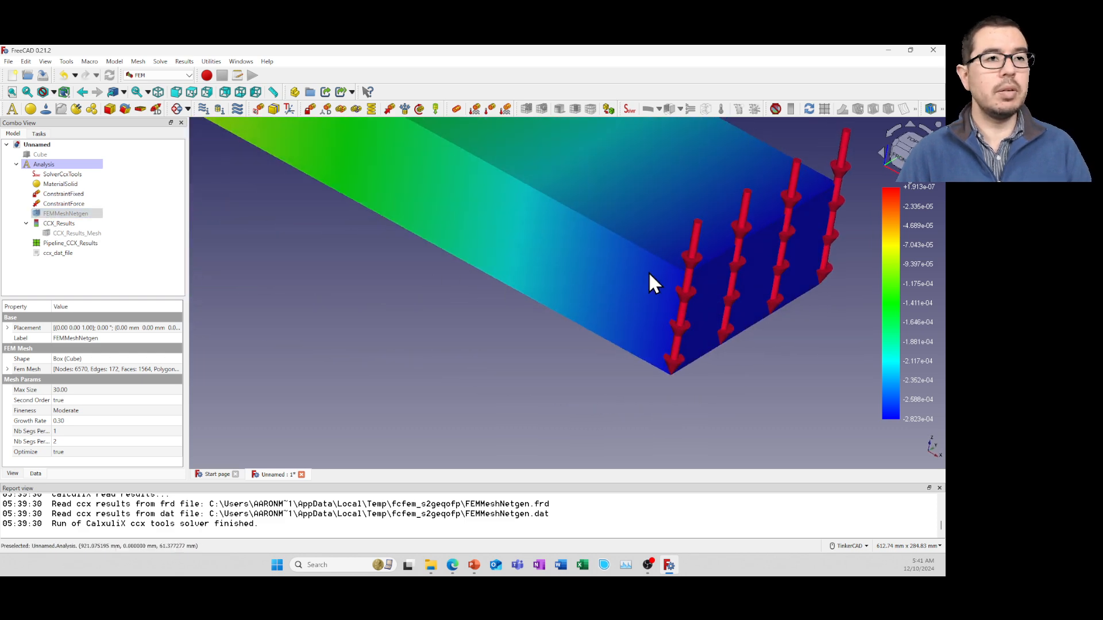
scroll(699, 277, "up", 2)
scroll(699, 277, "down", 8)
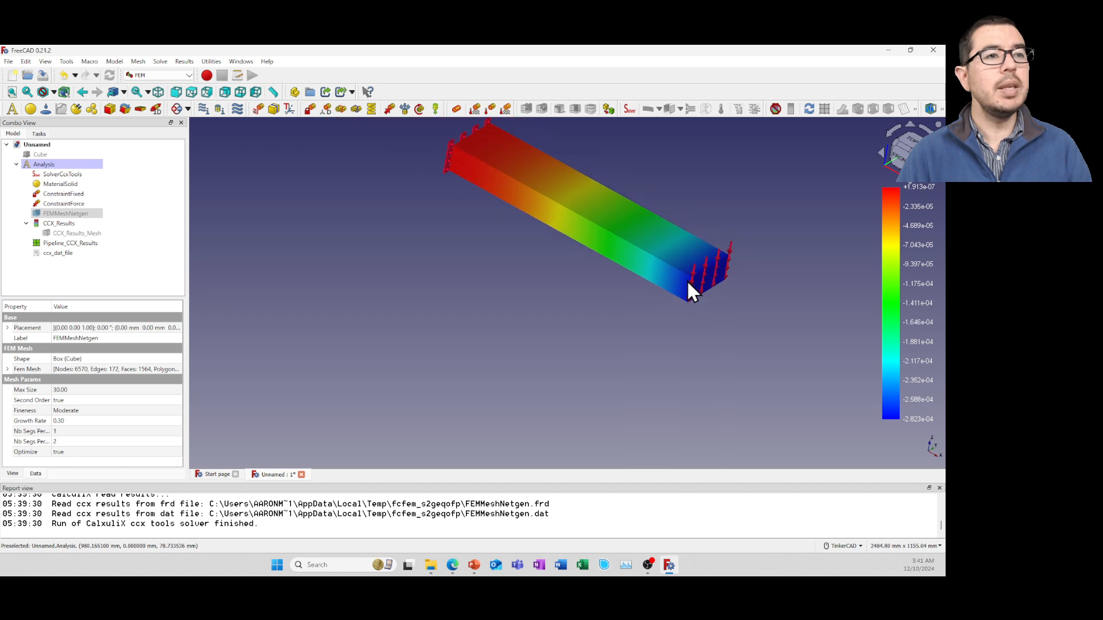
scroll(689, 282, "up", 2)
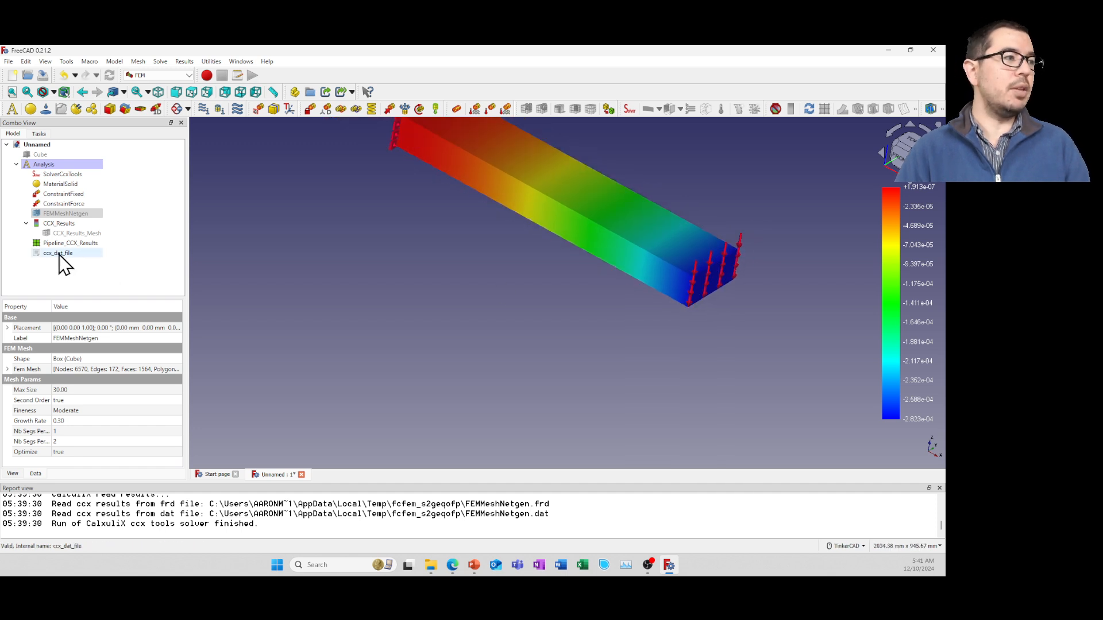
right_click(66, 235)
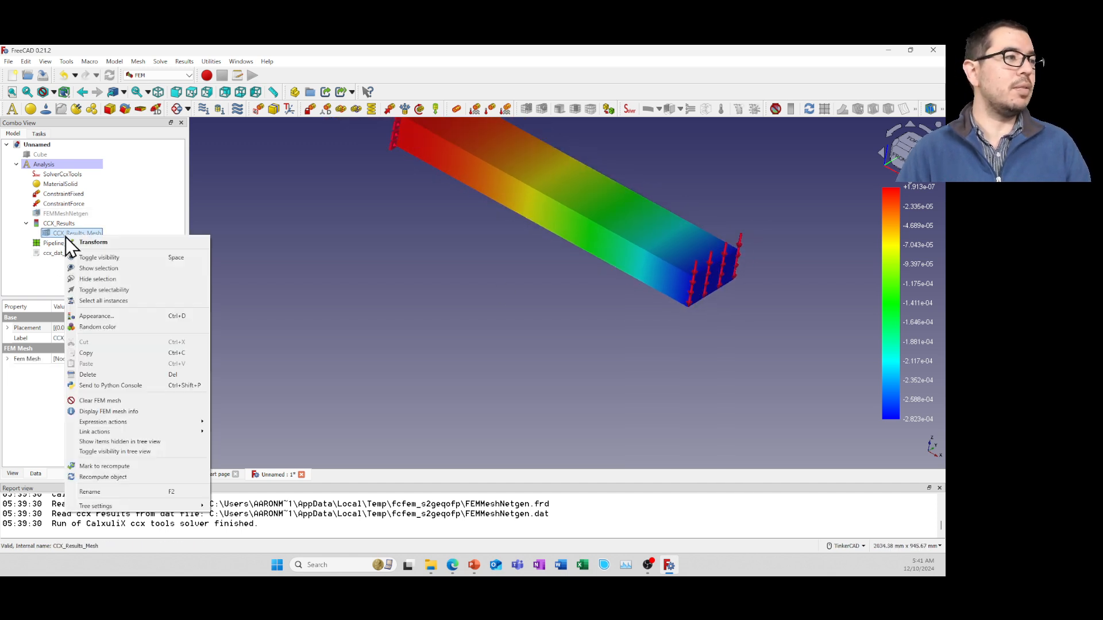
left_click(96, 258)
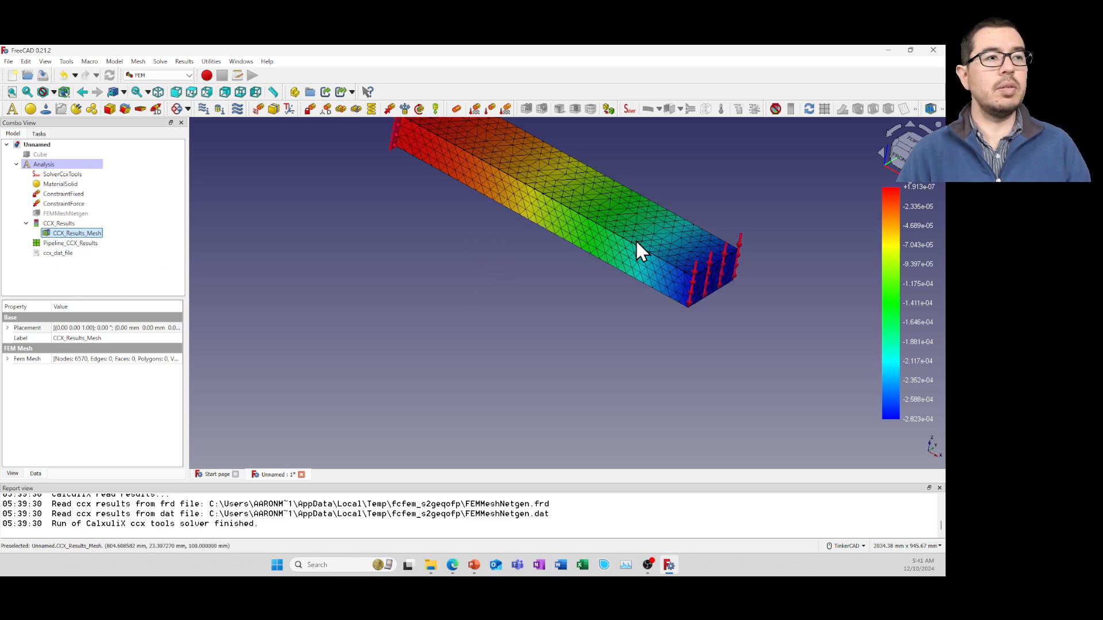
middle_click_drag(587, 198, 563, 290)
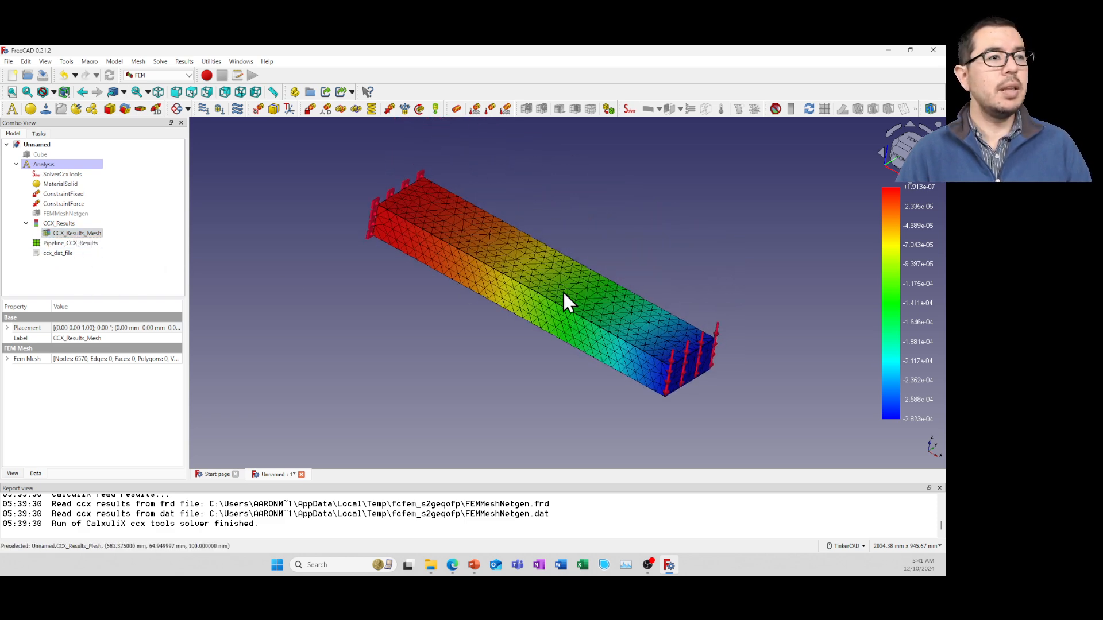
Reopen the result display options of Pipeline_CCX_Results to review its displacement coloring.
middle_click_drag(612, 351, 624, 322)
scroll(629, 329, "up", 5)
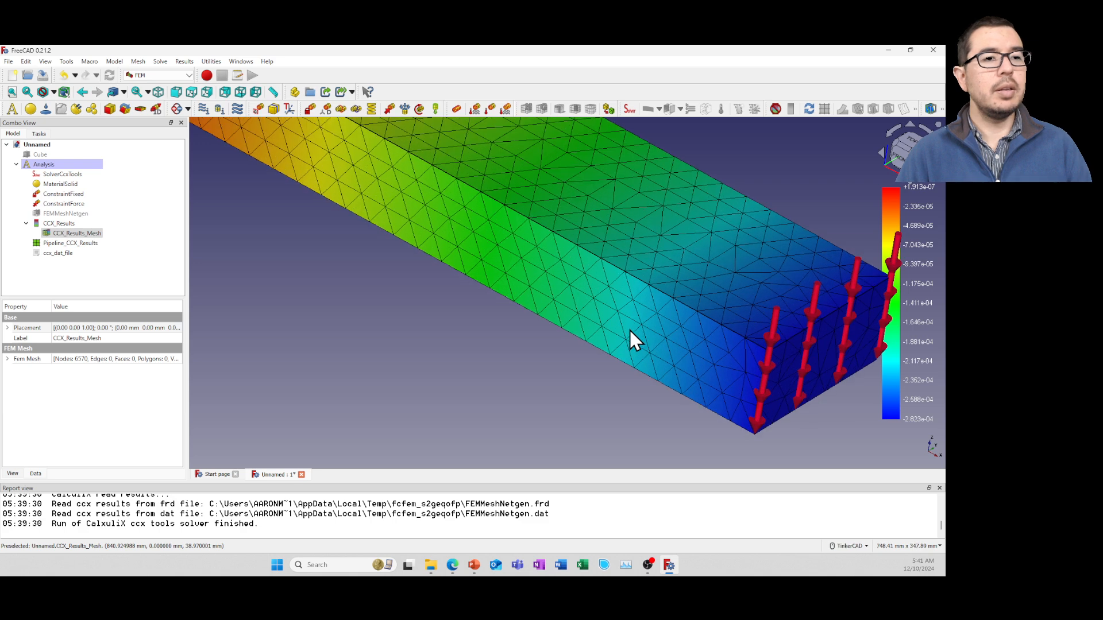
scroll(629, 328, "down", 4)
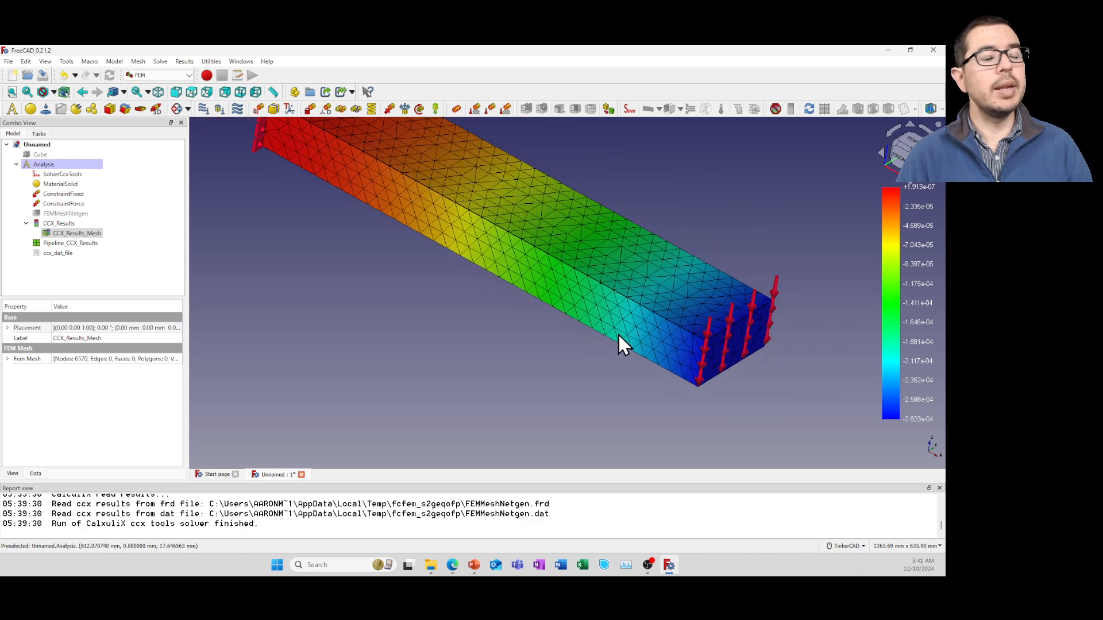
right_click_drag(640, 347, 670, 335)
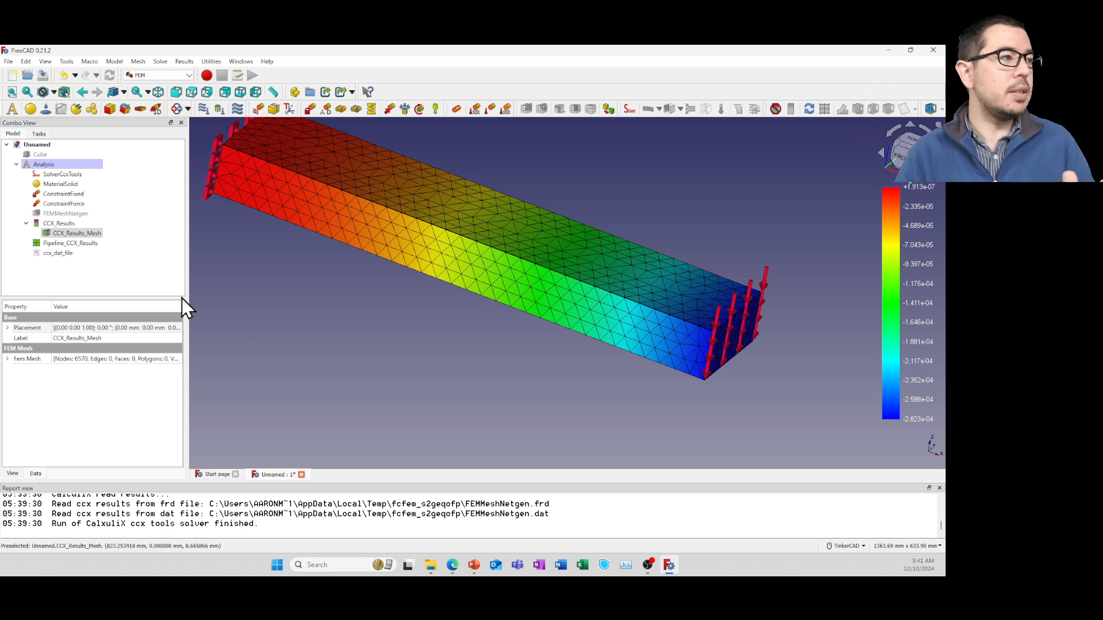
left_click(67, 245)
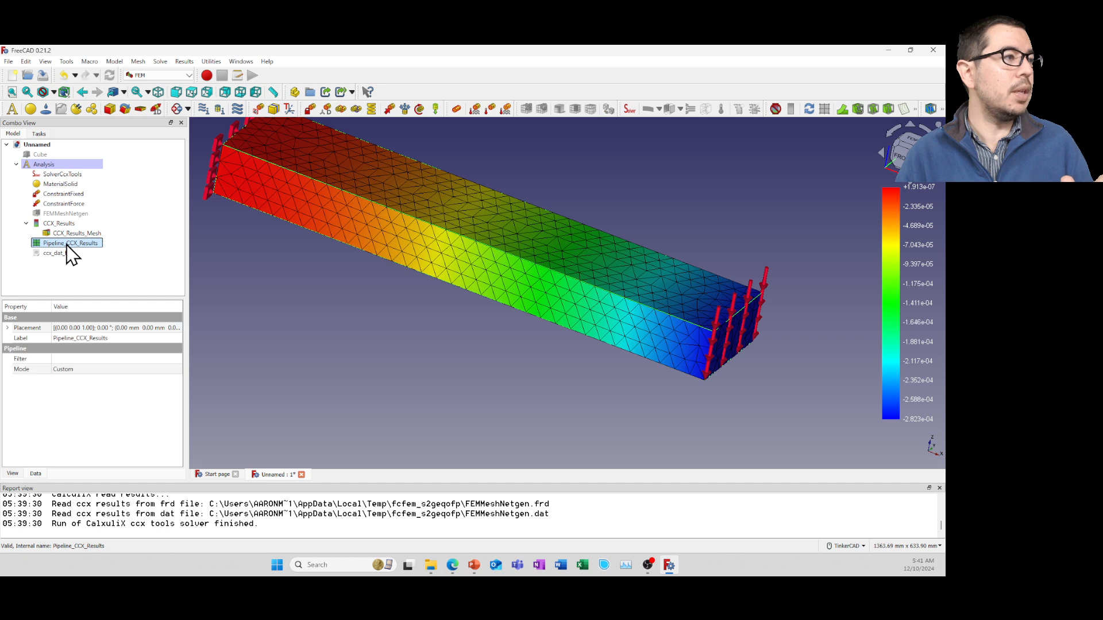
right_click(35, 243)
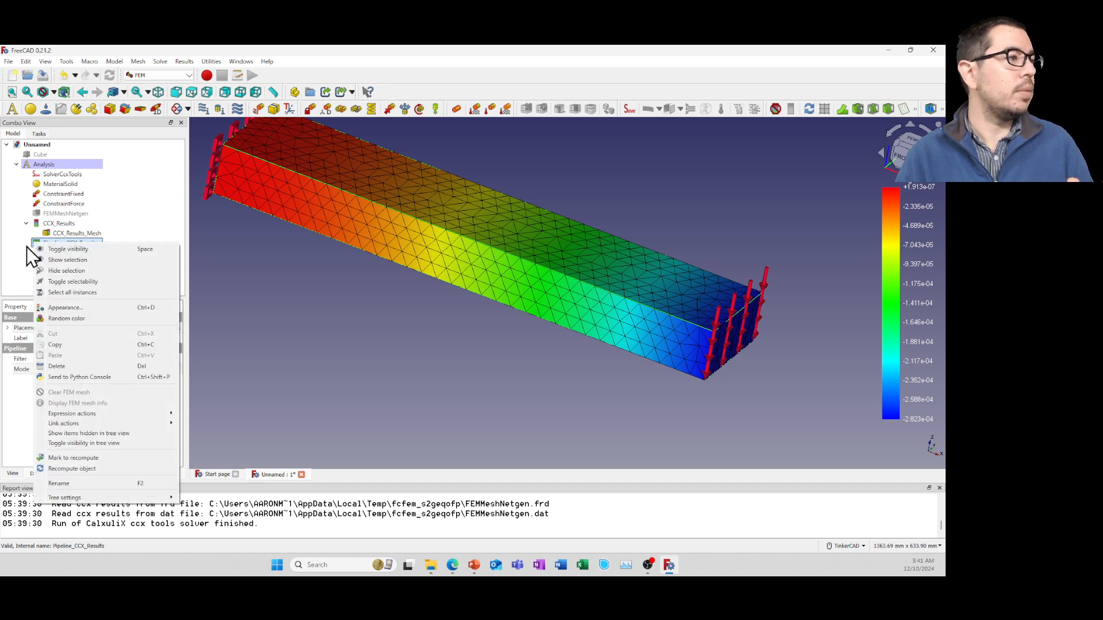
left_click(19, 248)
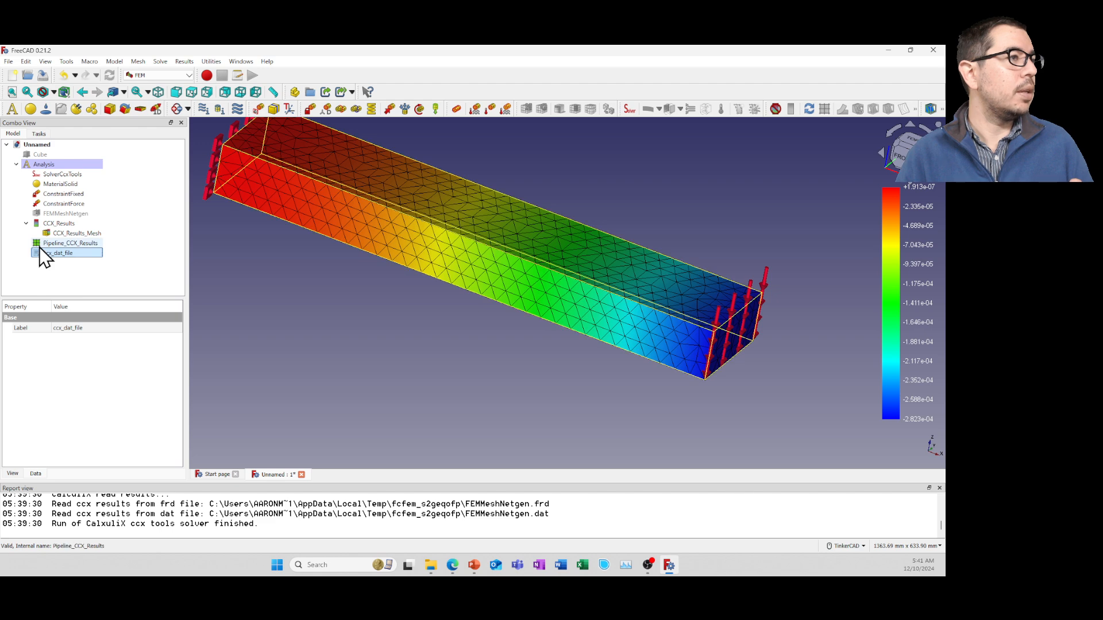
right_click(41, 246)
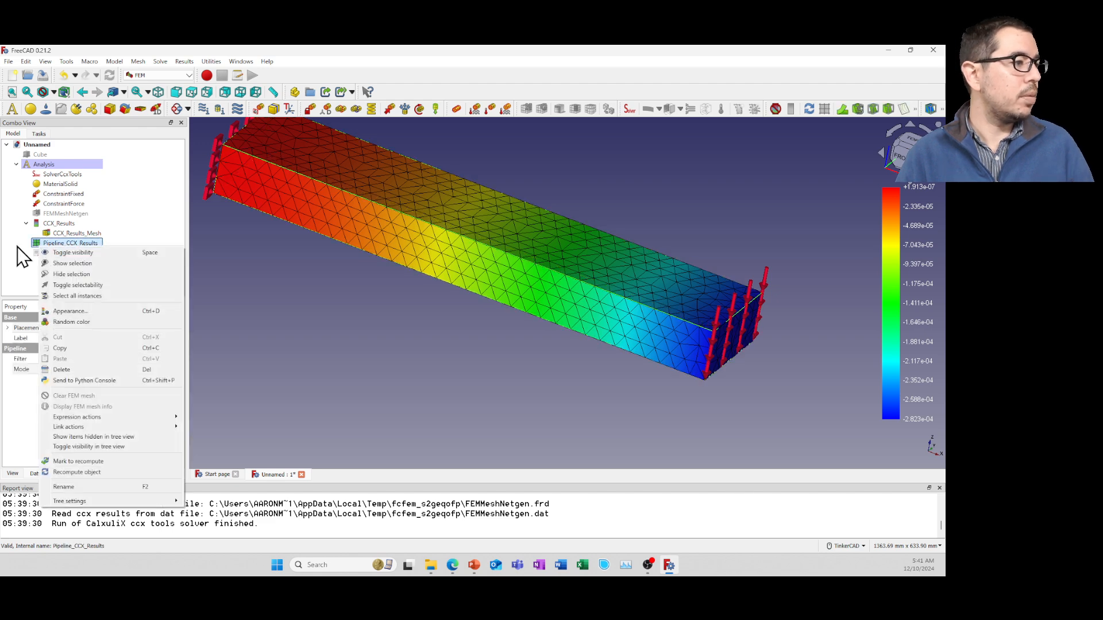
left_click(17, 247)
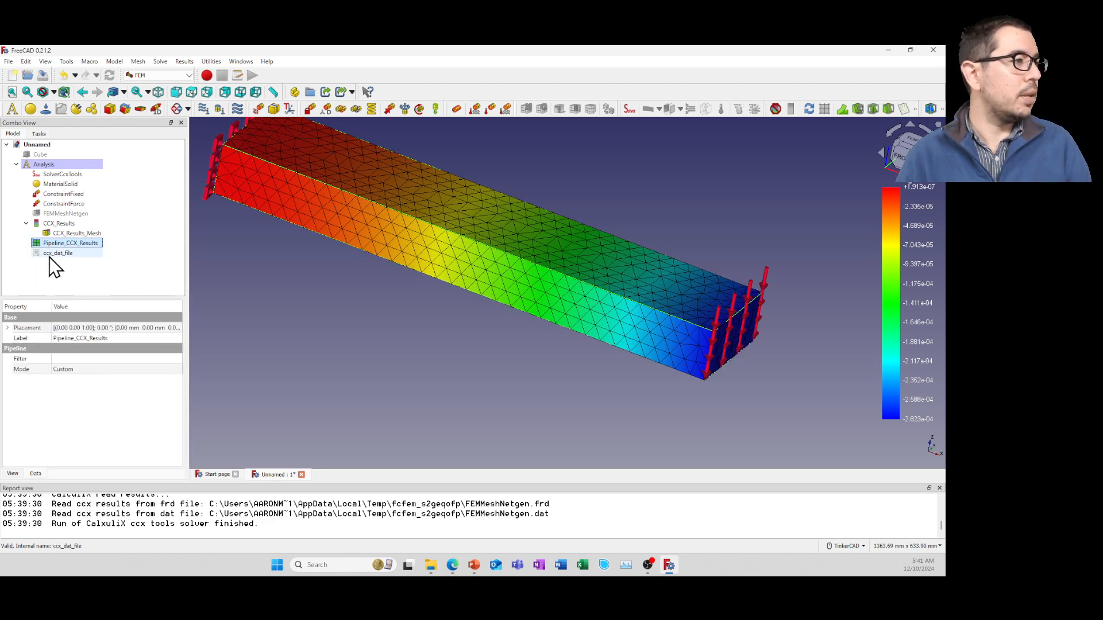
double_click(37, 243)
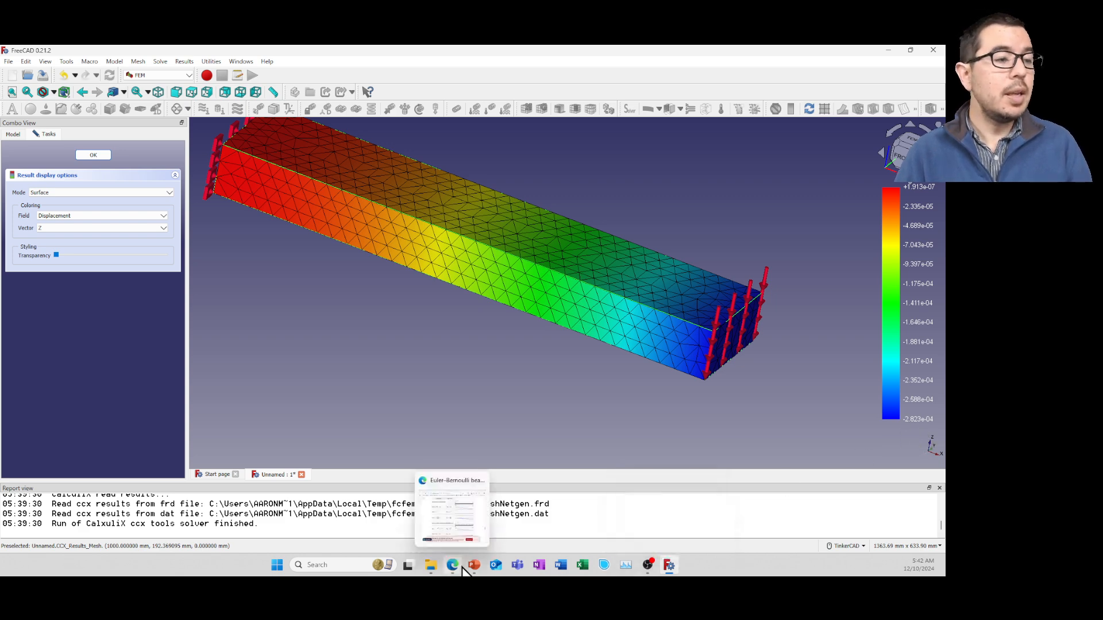
Check the hand calculations on the PowerPoint slide "Example with FreeCAD", return to FreeCAD and close the result display options.
left_click(478, 540)
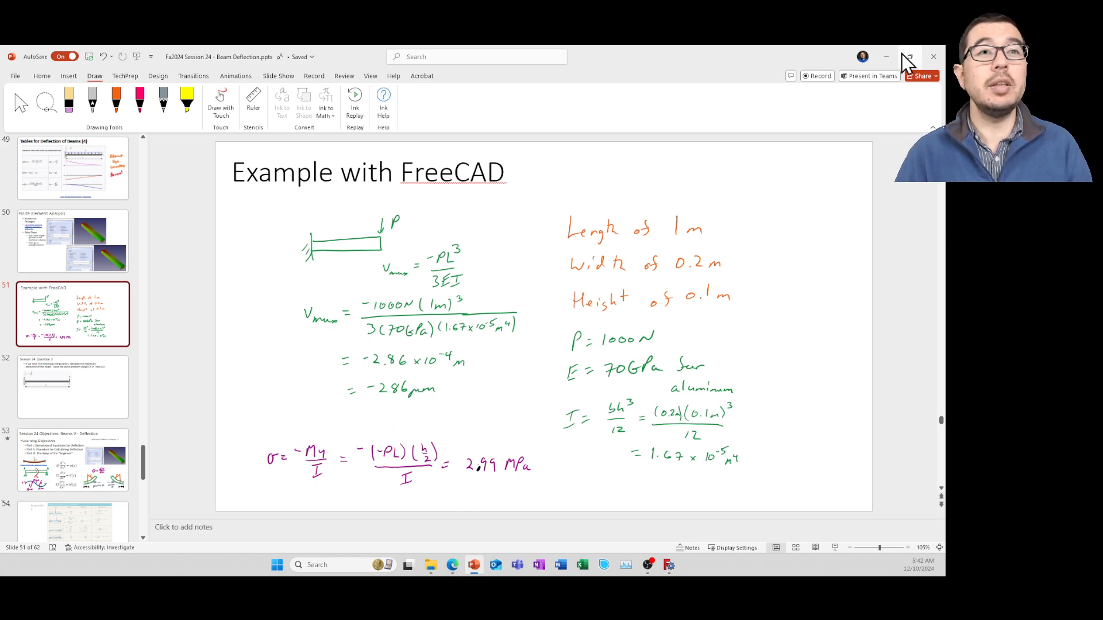
left_click(888, 56)
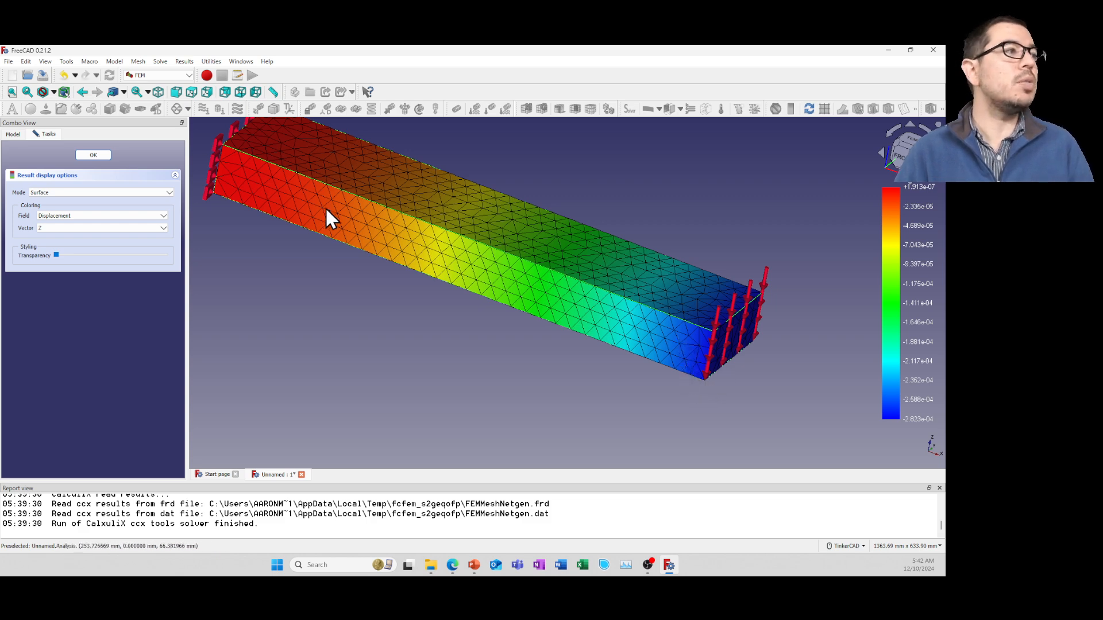
left_click(100, 156)
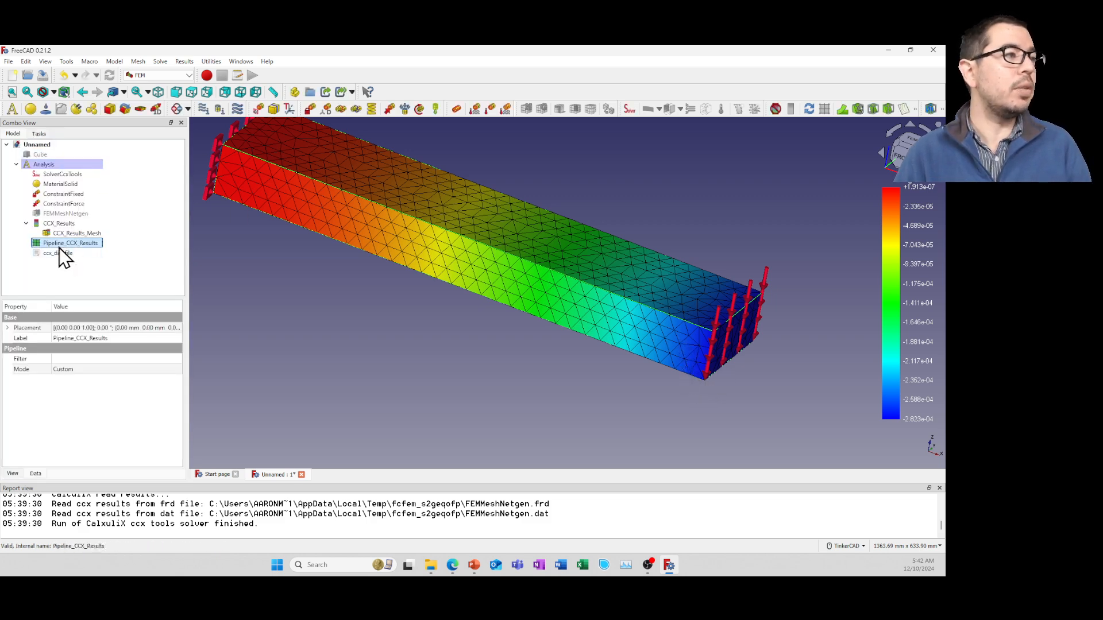
Create a new post-processing pipeline from the CCX_Results object.
right_click(55, 226)
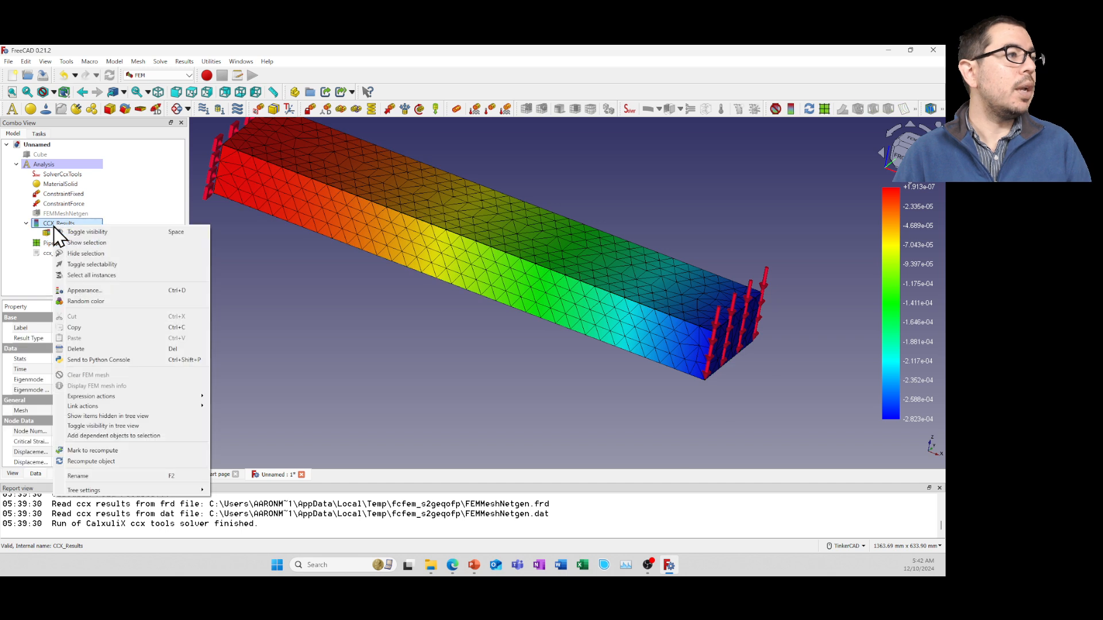
left_click(52, 226)
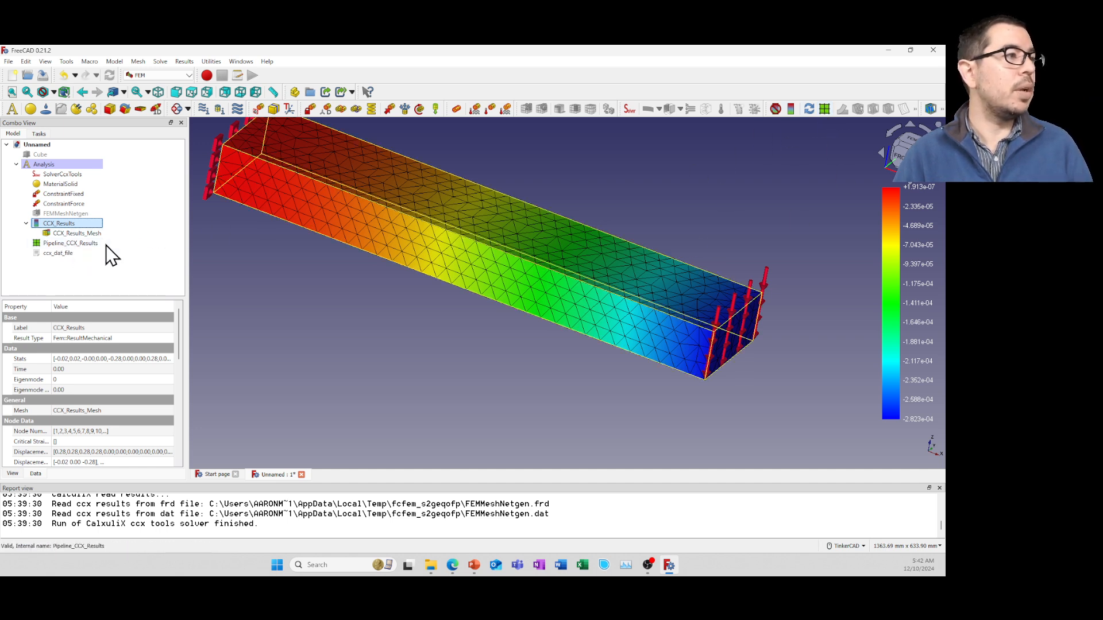
left_click(823, 109)
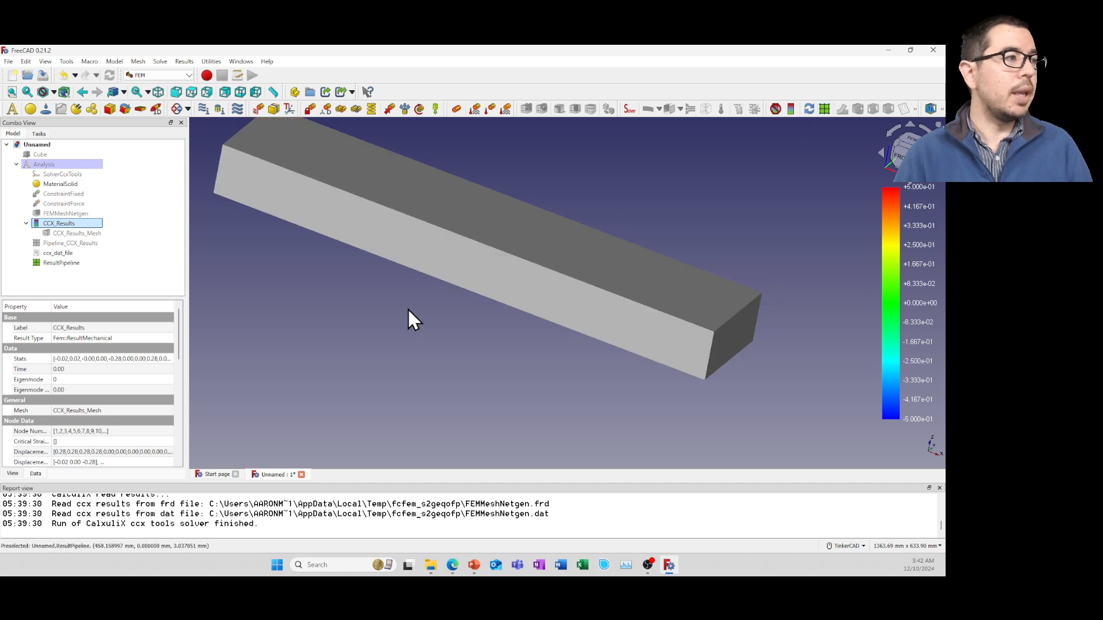
Add a data-at-point filter to ResultPipeline and pick a mesh point on the beam's loaded end at about (1000, 0, 38.47) mm.
left_click(69, 263)
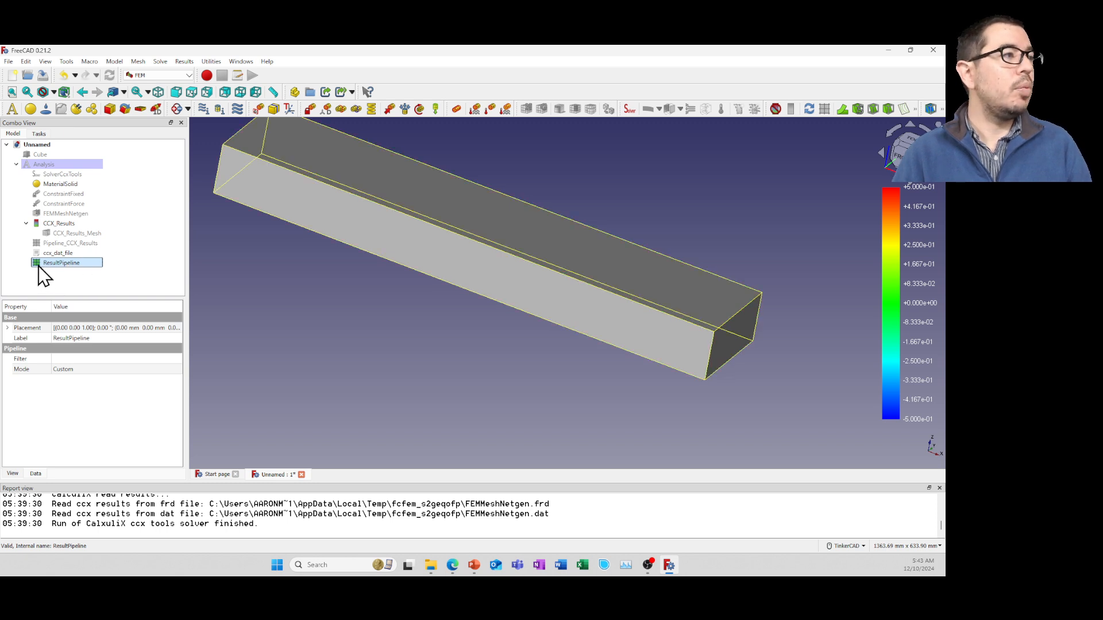
left_click(915, 109)
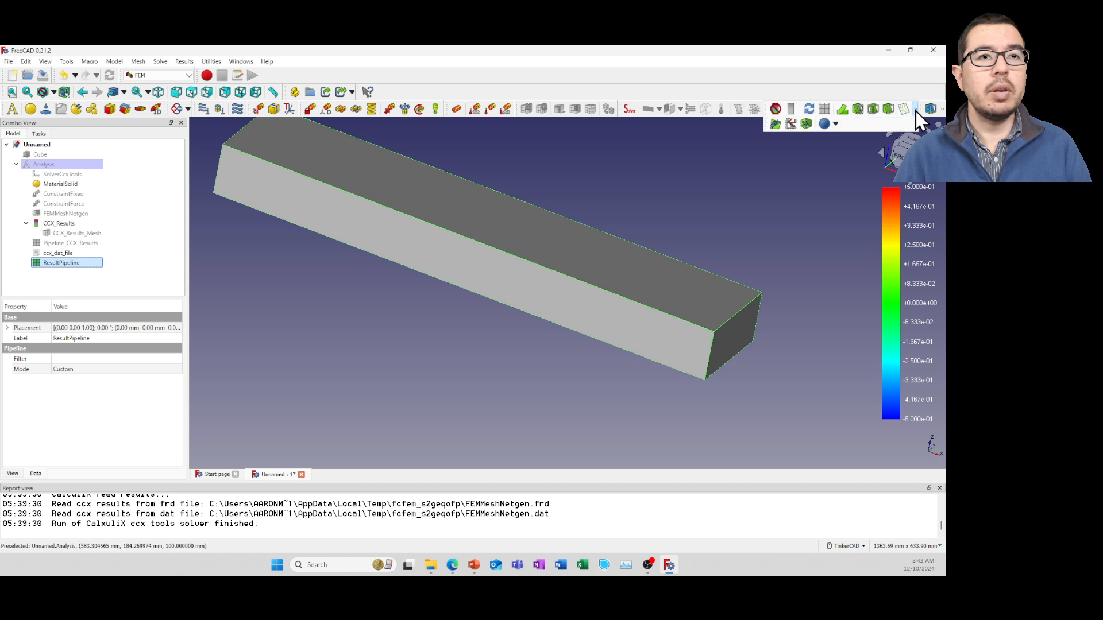
left_click(806, 126)
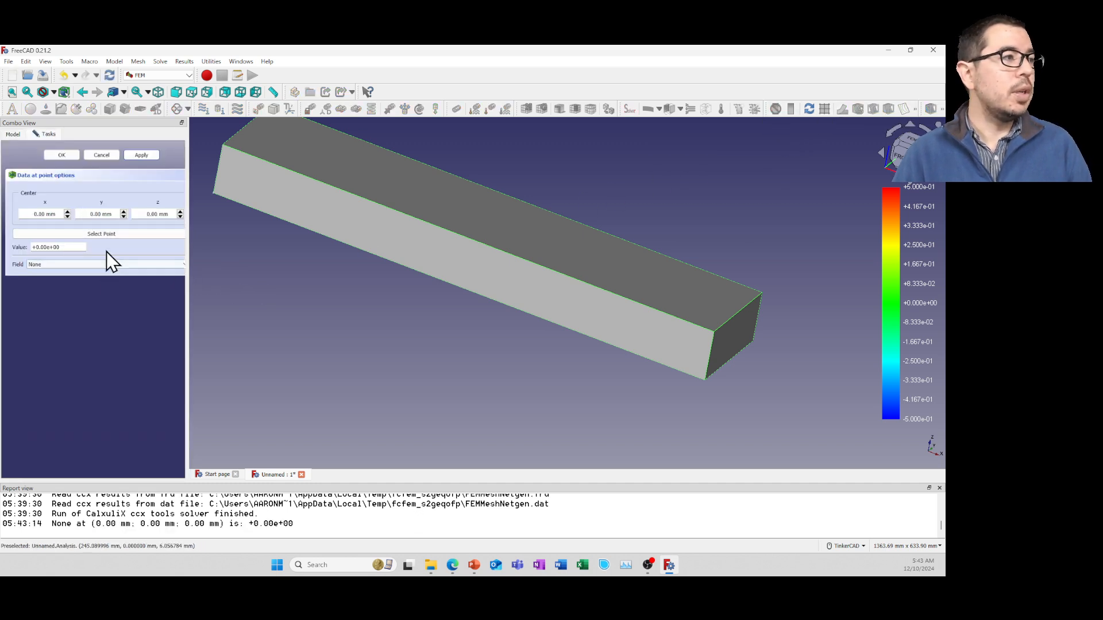
left_click(109, 234)
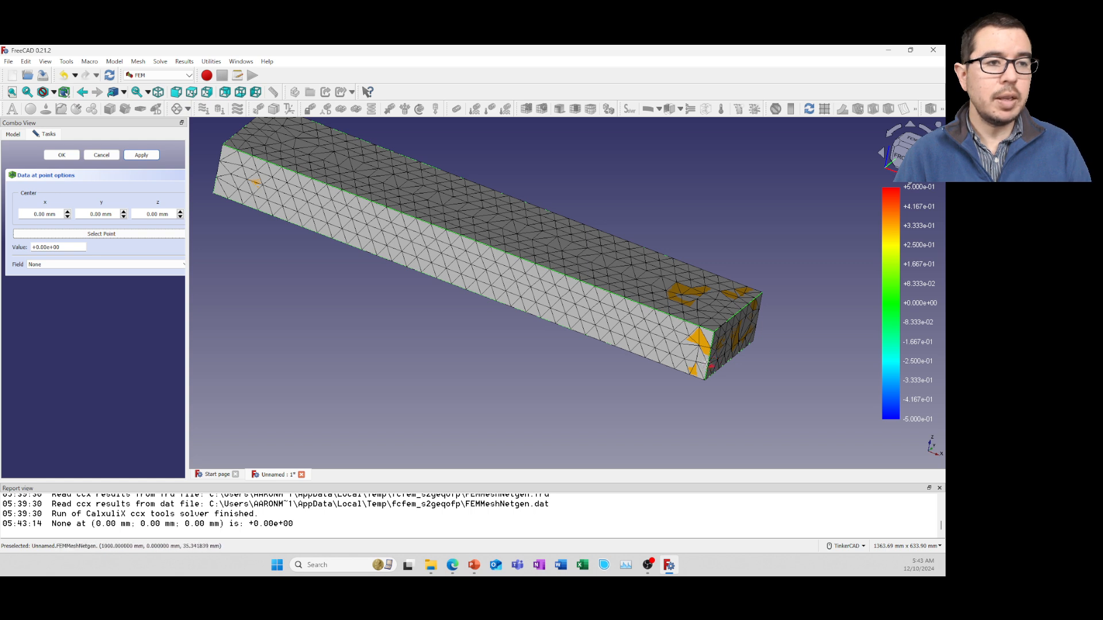
left_click(709, 363)
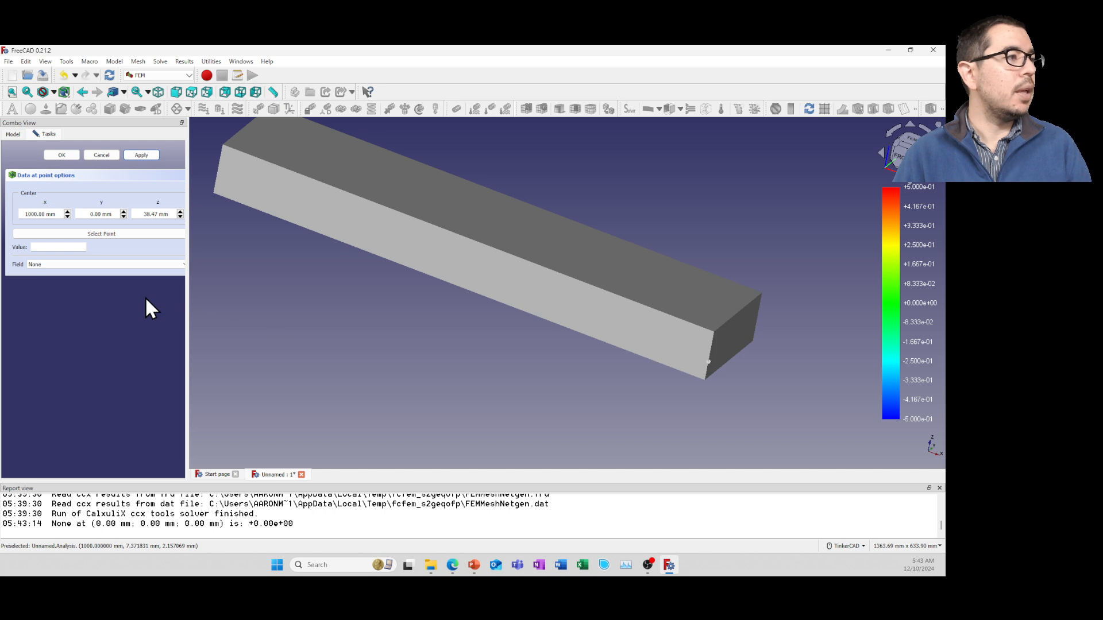
Read the Displacement Magnitude at the picked point on the loaded end.
left_click(71, 265)
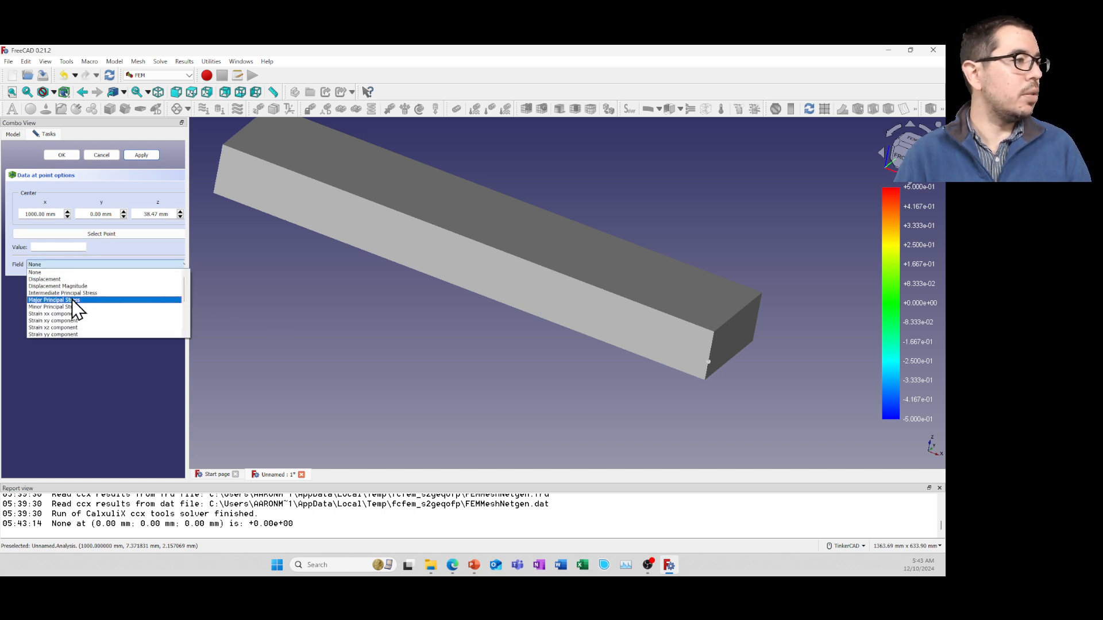
scroll(73, 300, "down", 2)
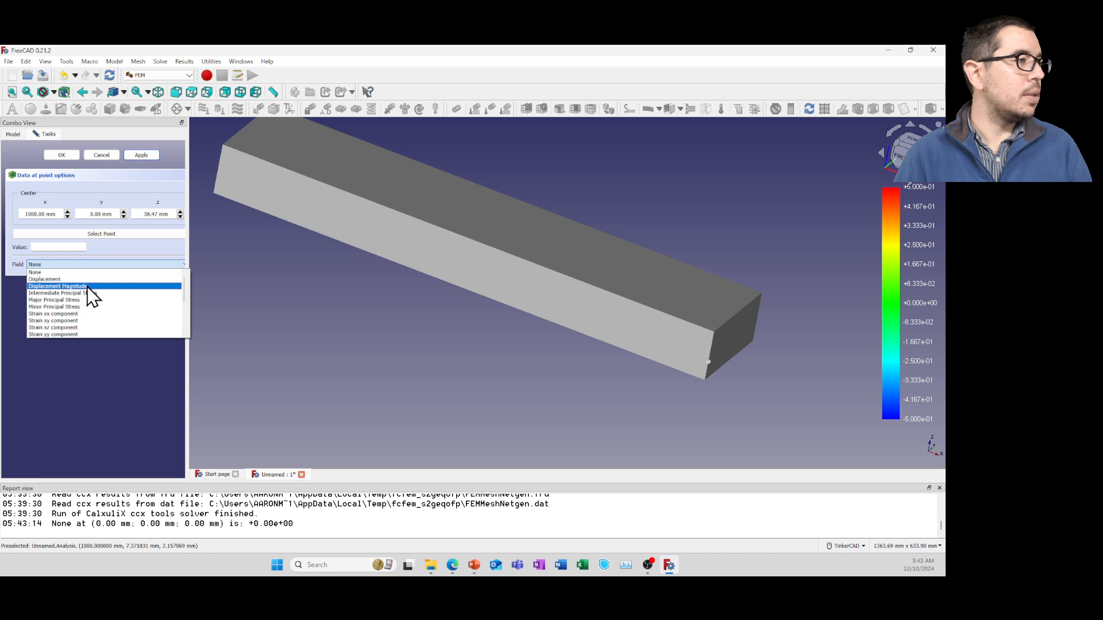
scroll(98, 326, "up", 2)
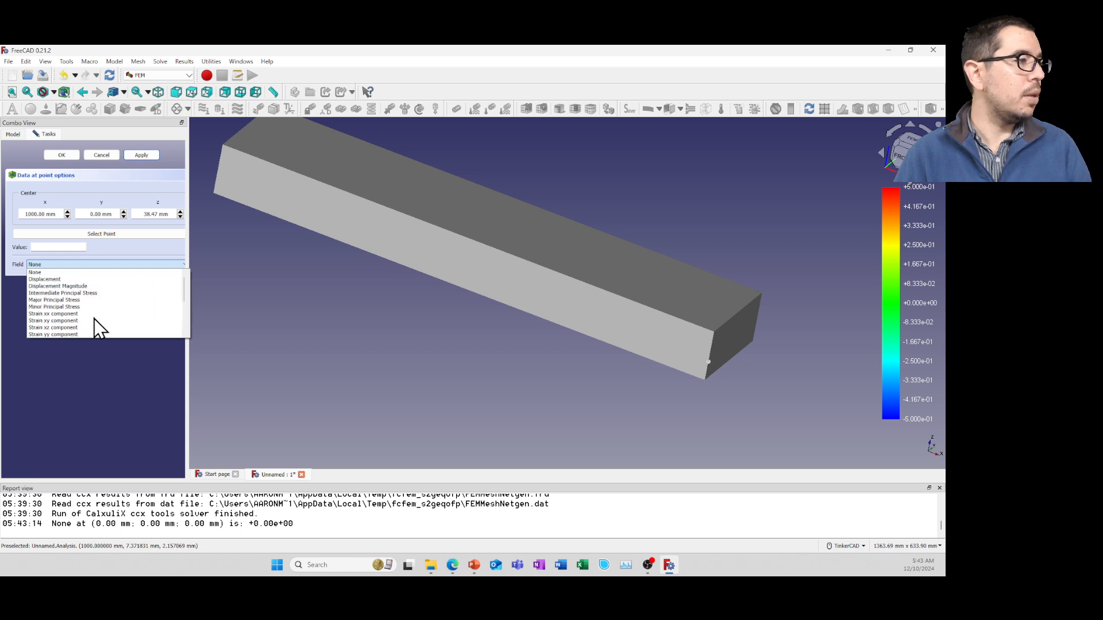
left_click(74, 286)
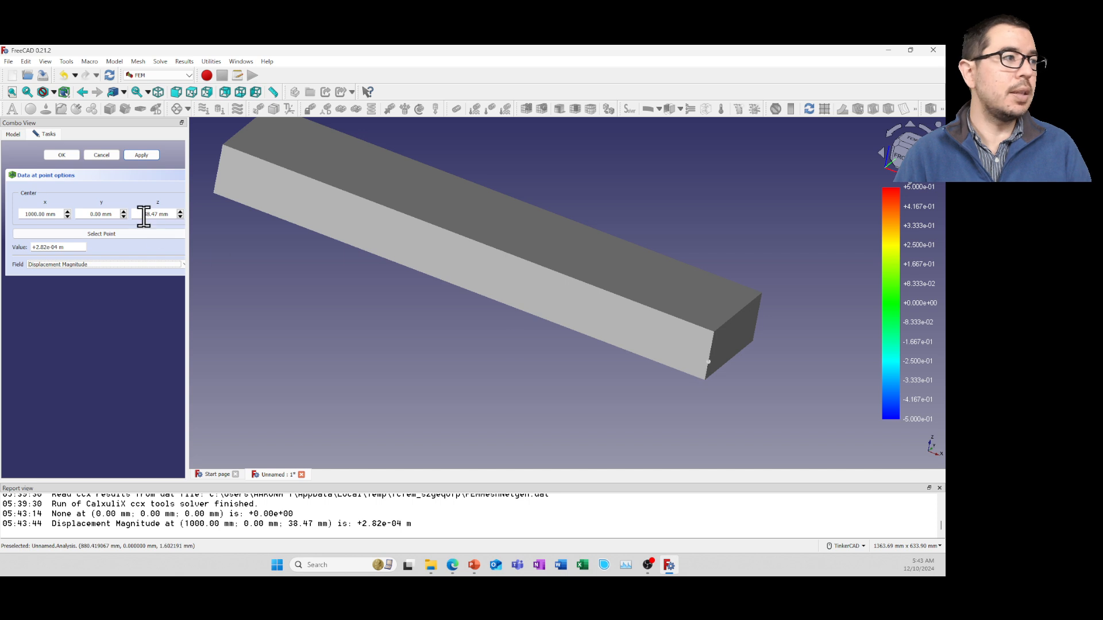
Set the point filter's field to von Mises Stress and accept the data-at-point options.
left_click(154, 266)
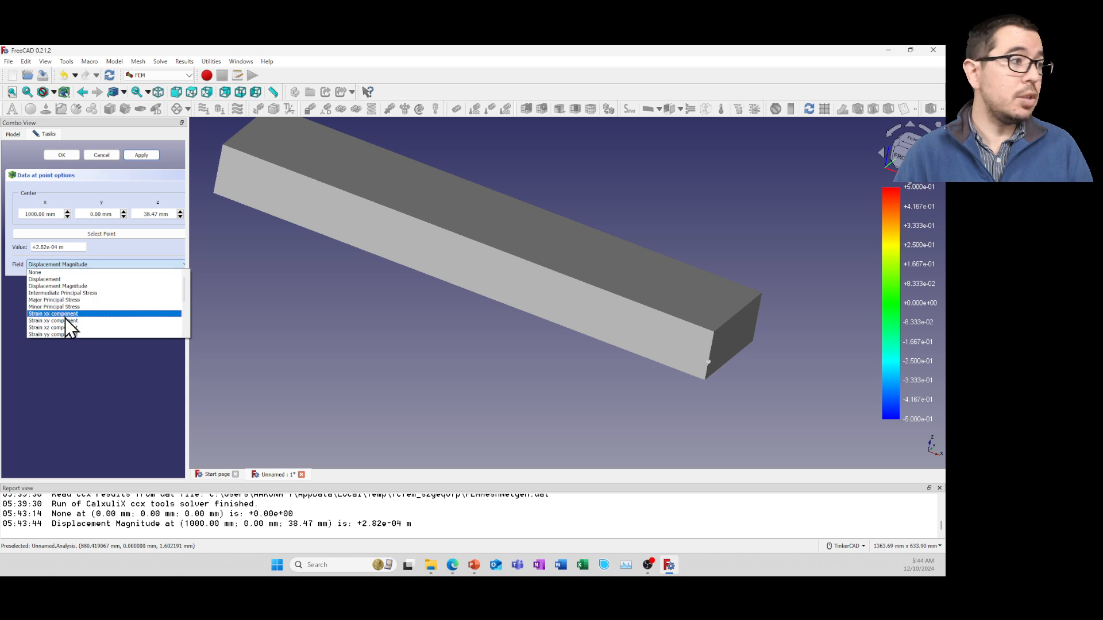
scroll(75, 319, "down", 3)
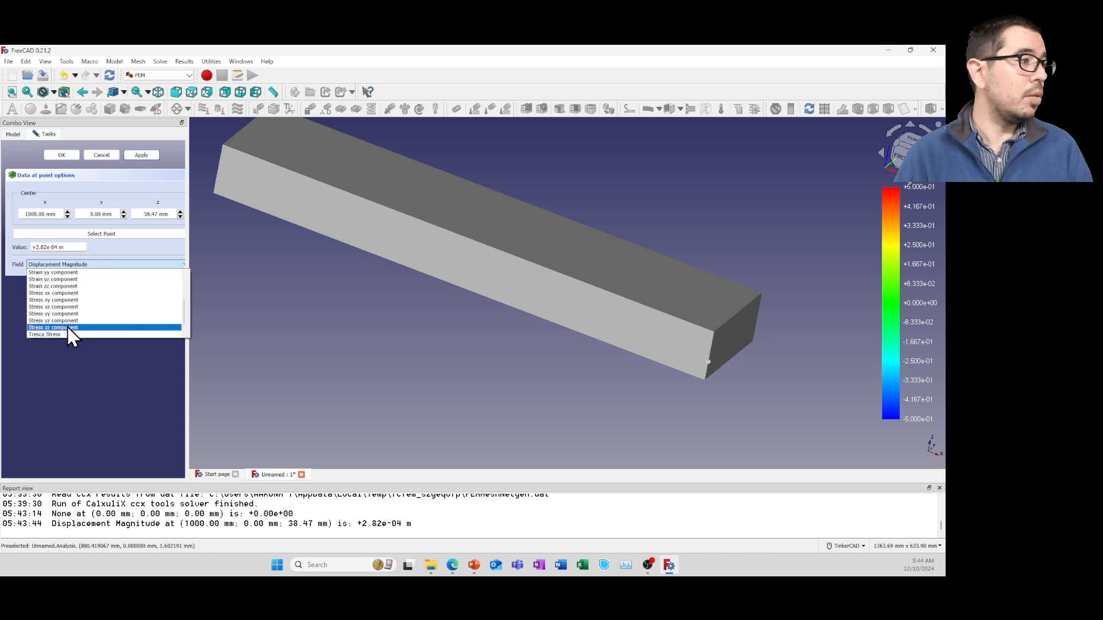
scroll(60, 332, "down", 1)
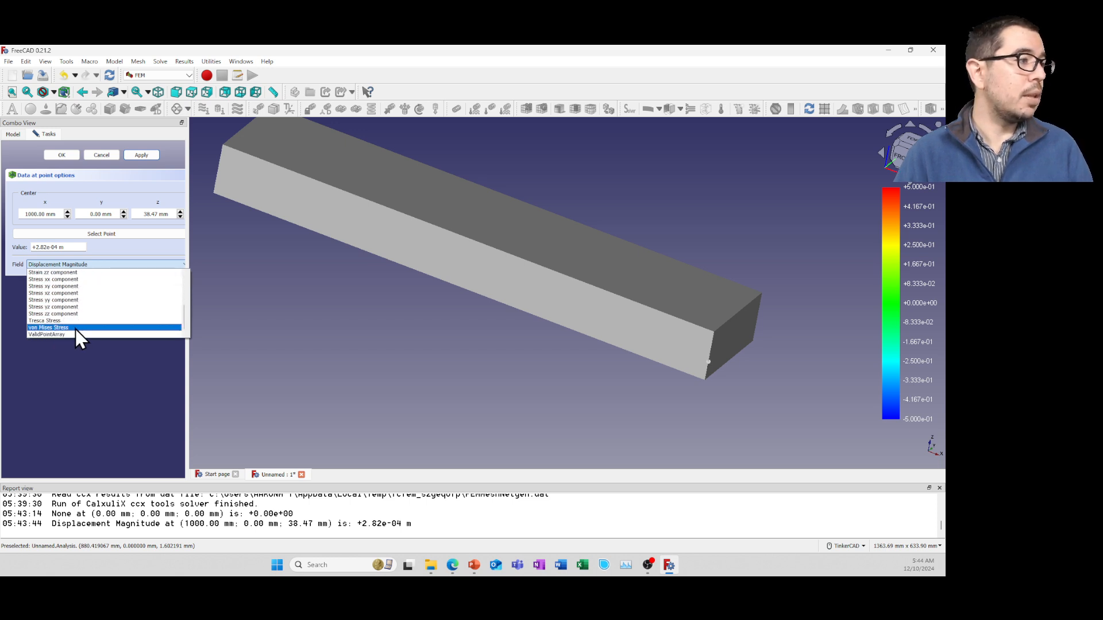
left_click(75, 328)
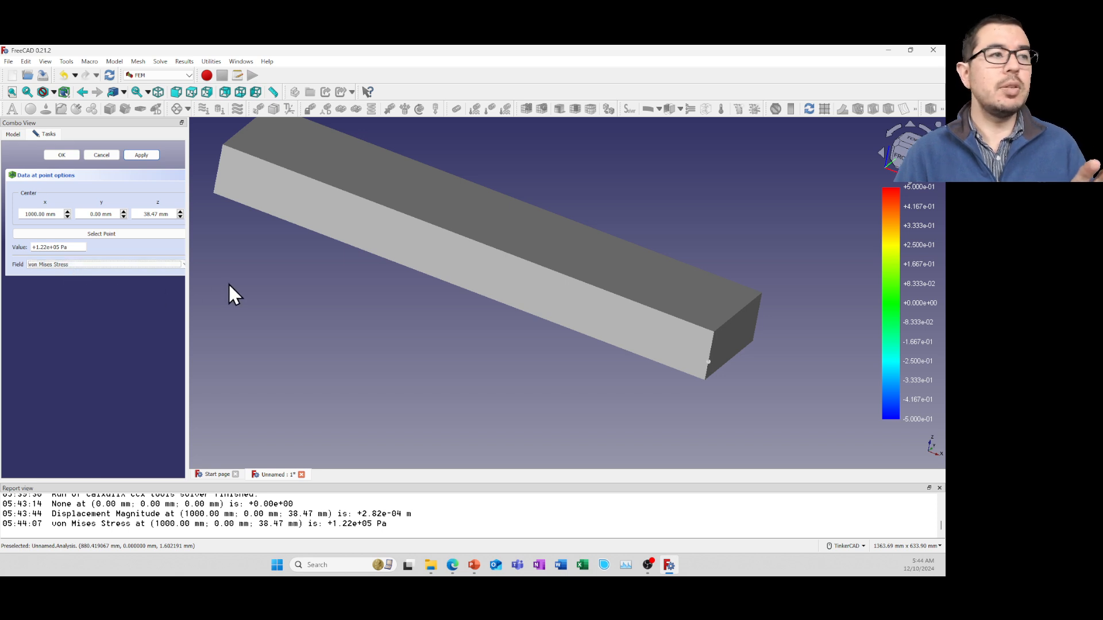
left_click(68, 157)
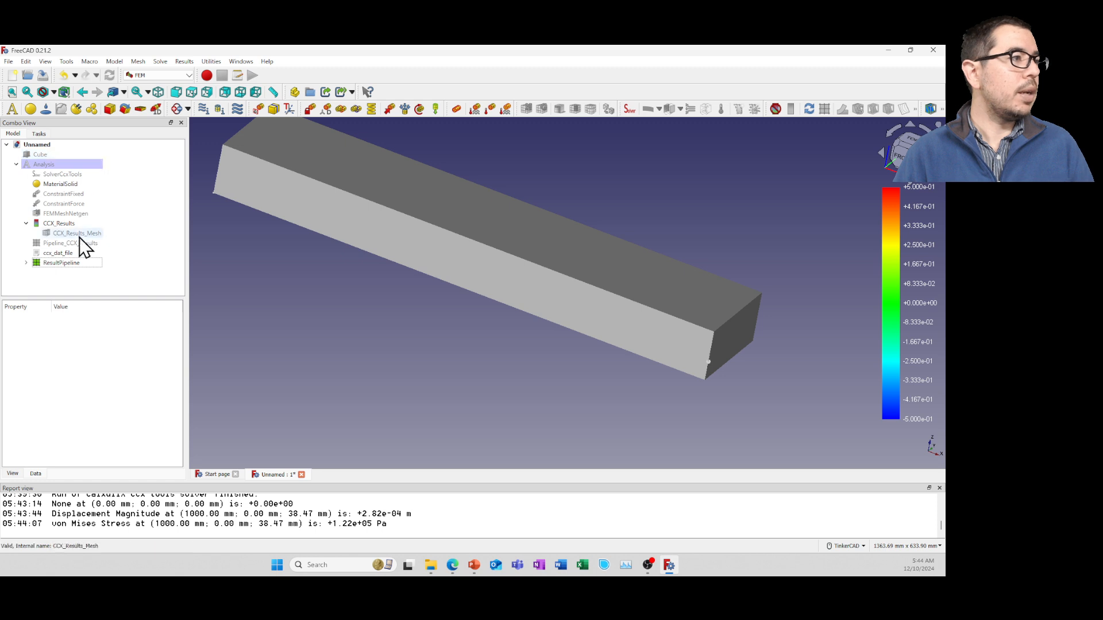
Color the ResultPipeline surface by the von Mises Stress field in its result display options.
left_click(38, 263)
right_click(35, 262)
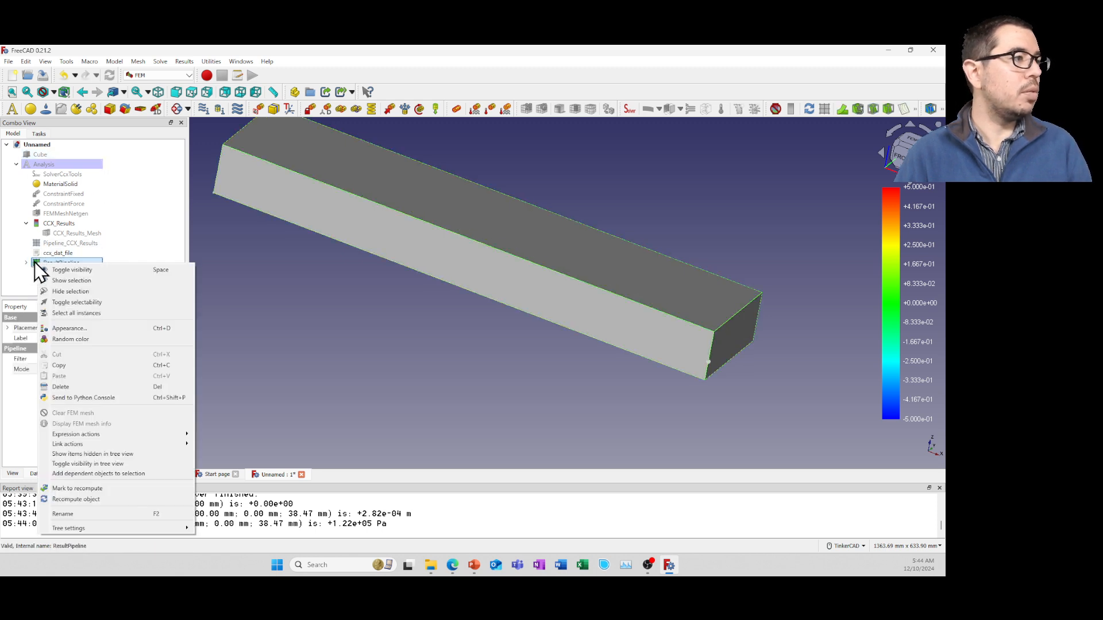
double_click(36, 264)
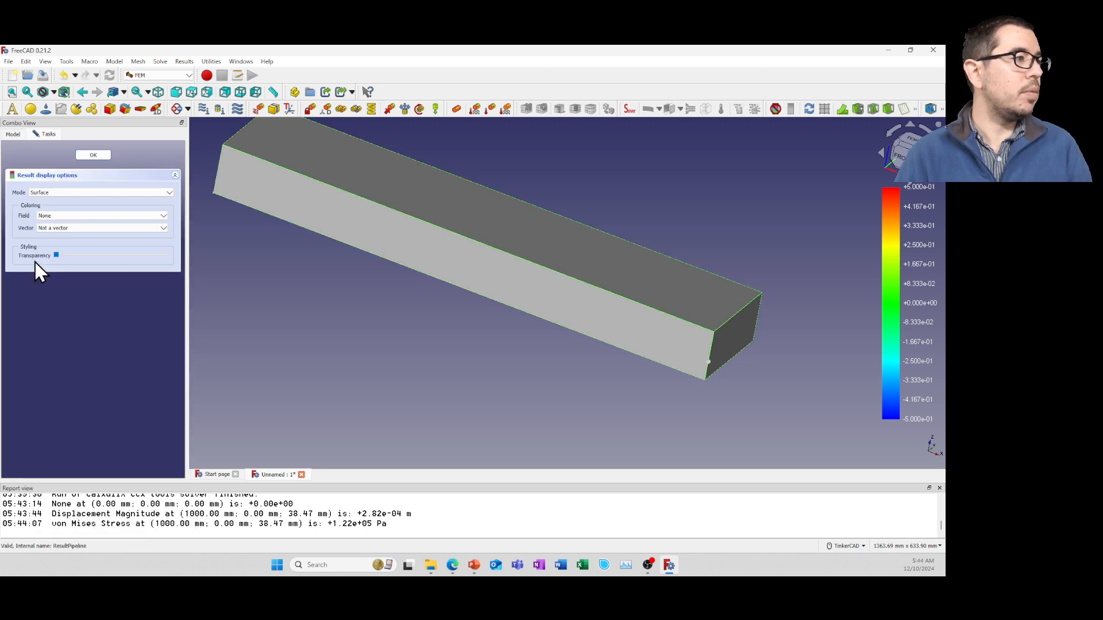
left_click(78, 216)
scroll(86, 267, "down", 3)
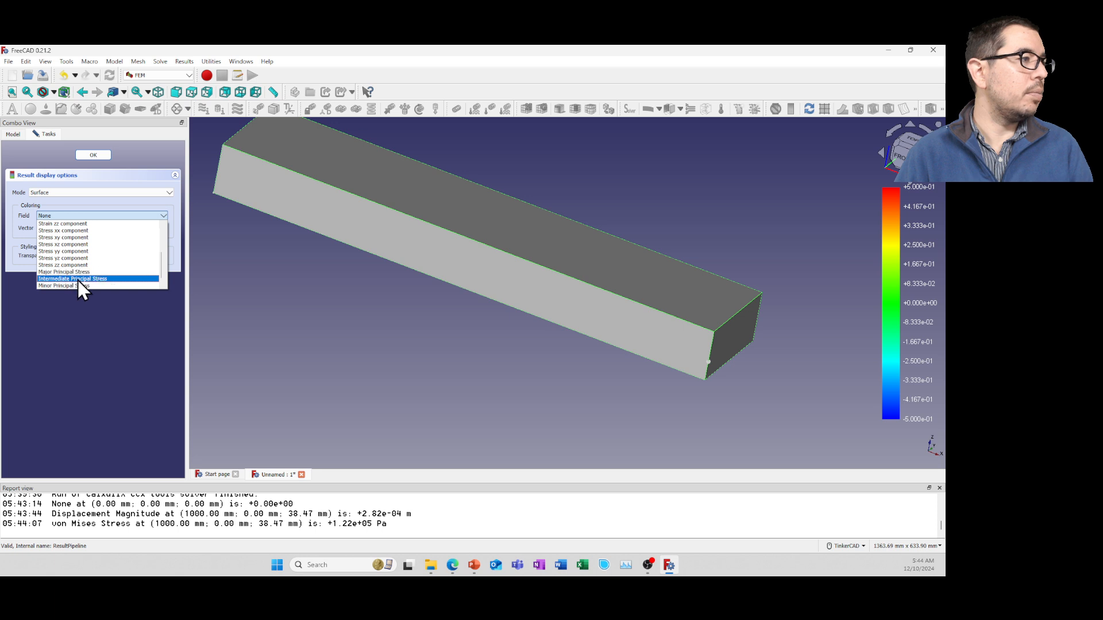
scroll(77, 279, "up", 3)
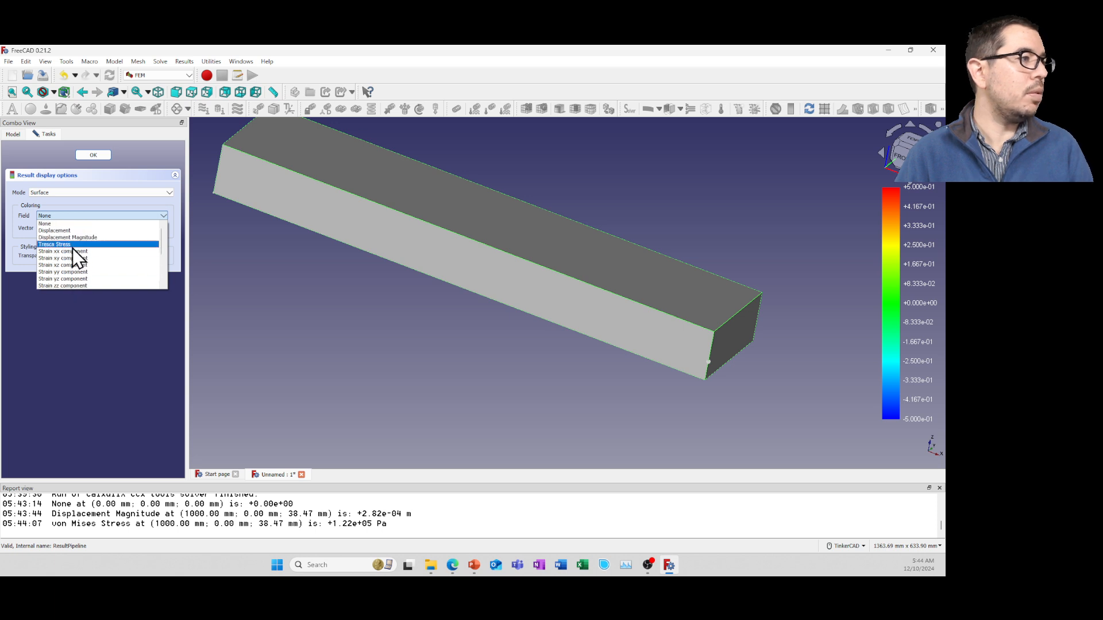
scroll(72, 248, "down", 4)
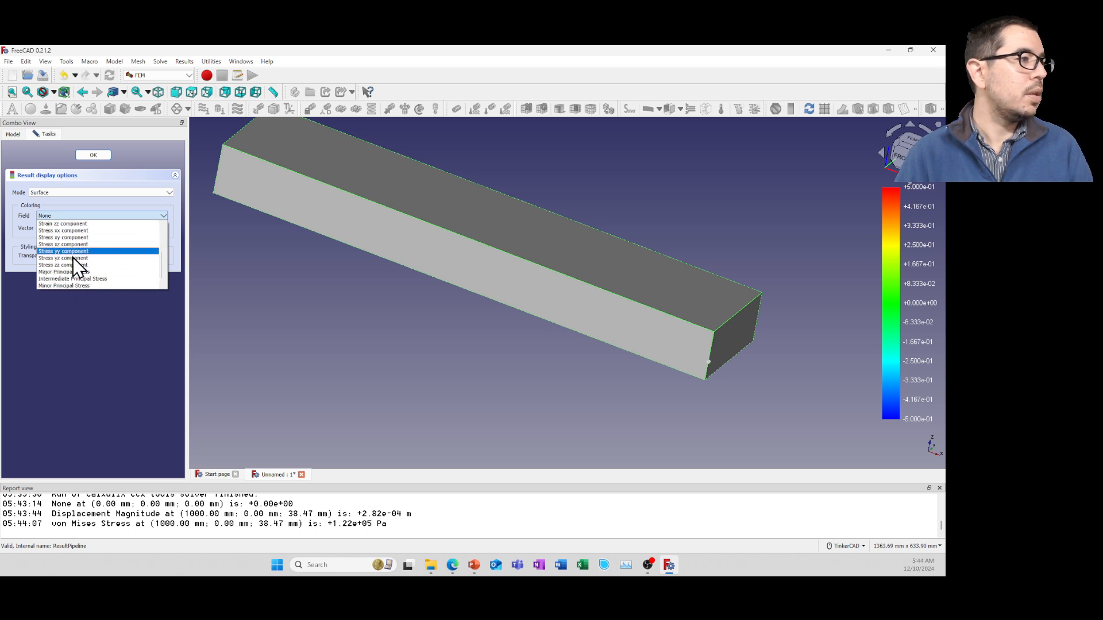
left_click(77, 286)
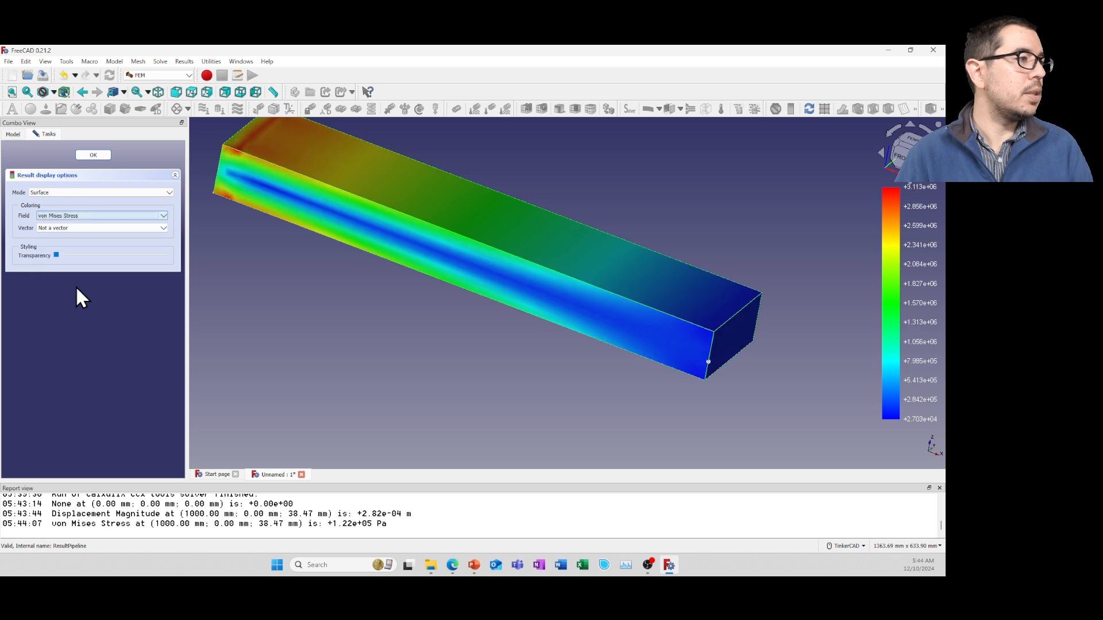
Accept the result display options and make CCX_Results_Mesh visible over the colored beam.
left_click(92, 156)
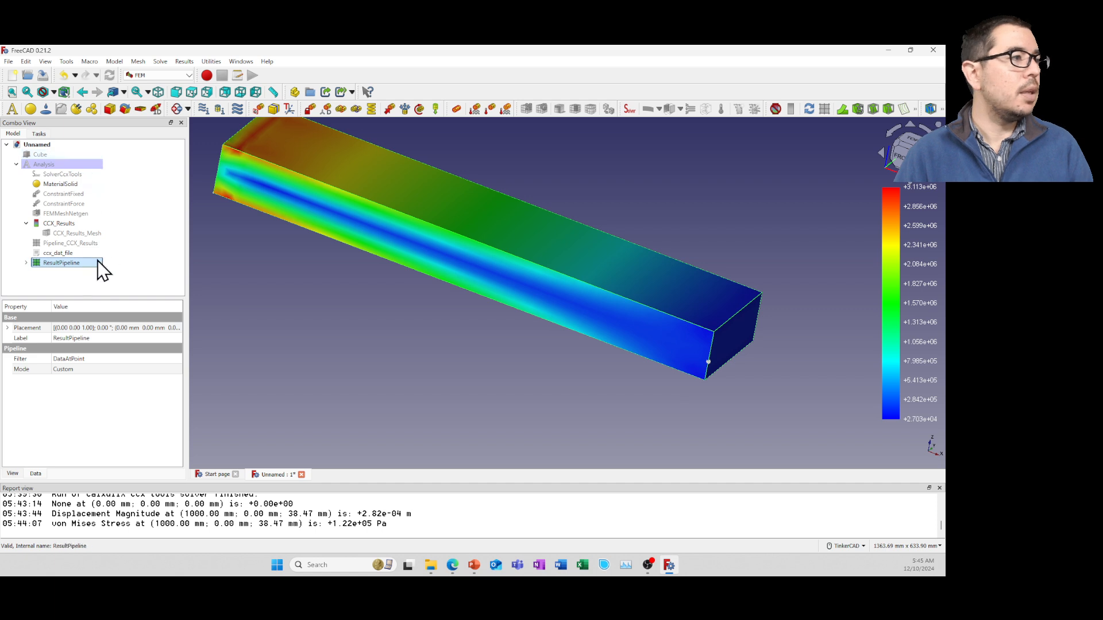
left_click(58, 234)
right_click(57, 233)
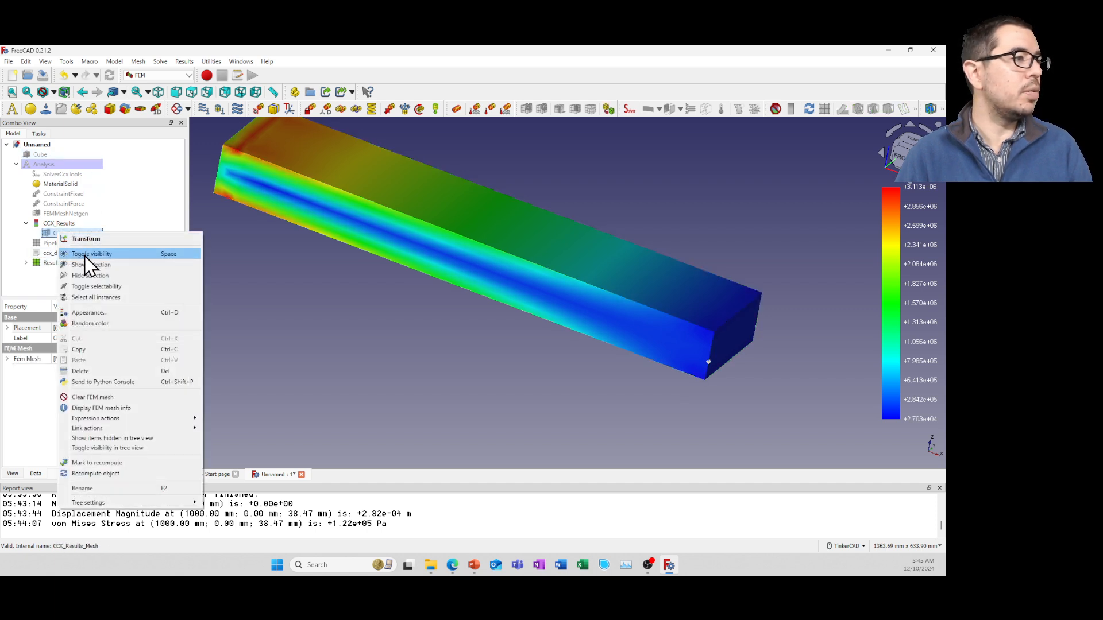
left_click(84, 257)
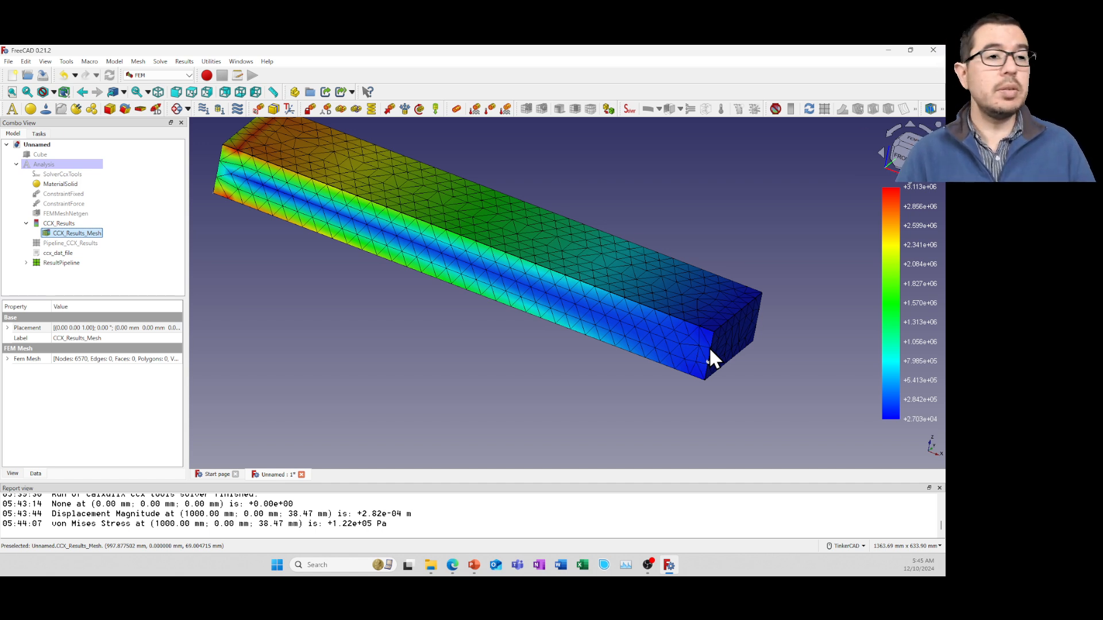
Switch to PowerPoint, examine the hand calculation and the end-loaded cantilever deflection table, and return to FreeCAD.
left_click(472, 566)
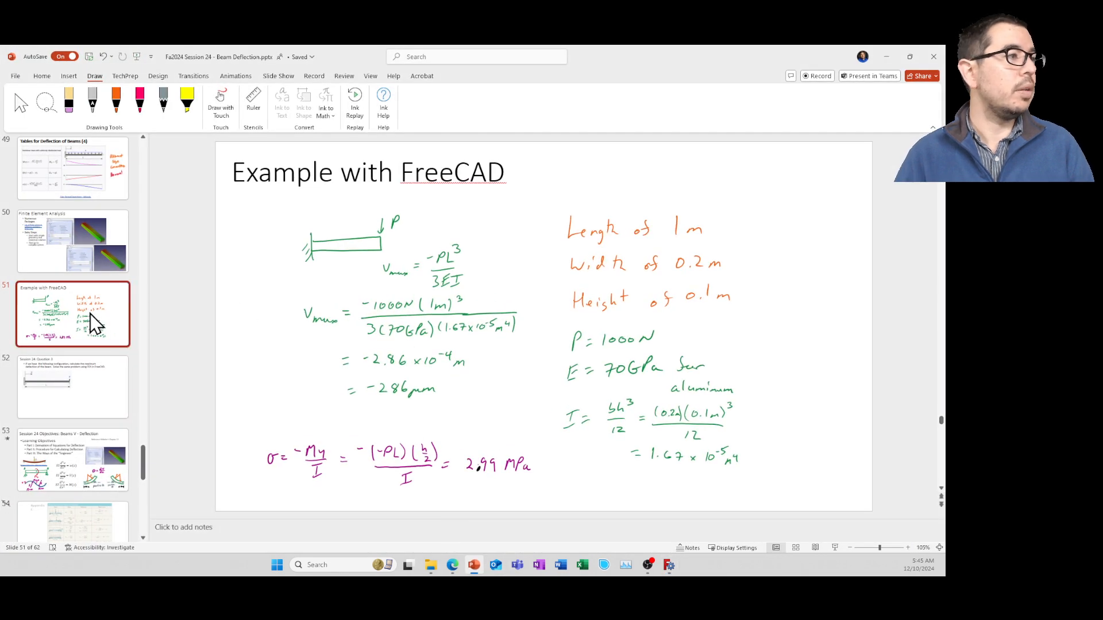
left_click(71, 180)
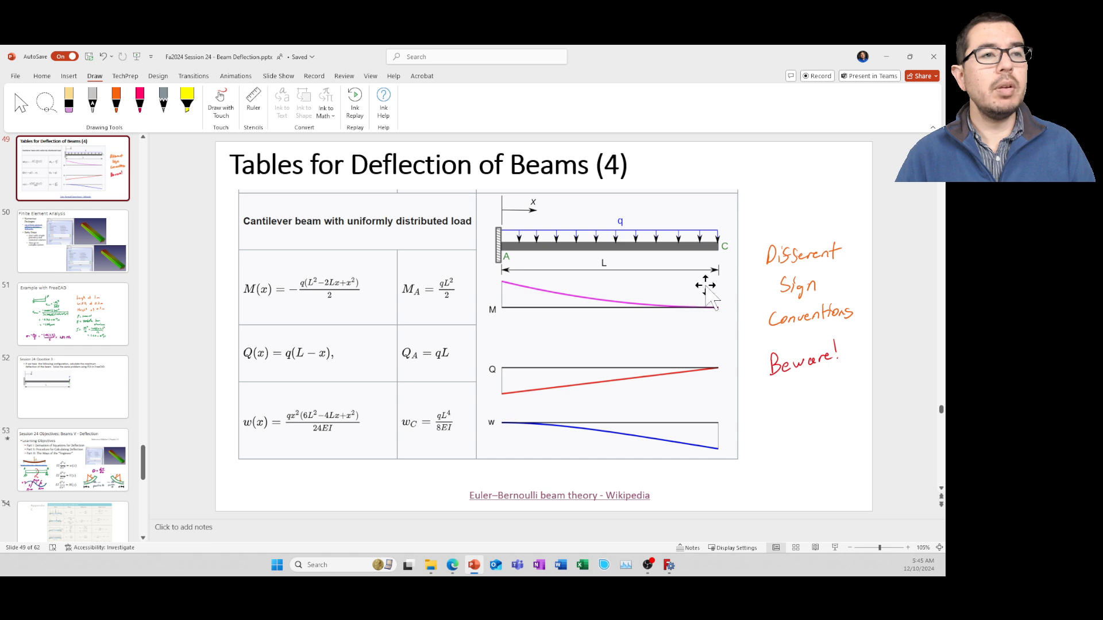
scroll(116, 288, "up", 2)
left_click(103, 226)
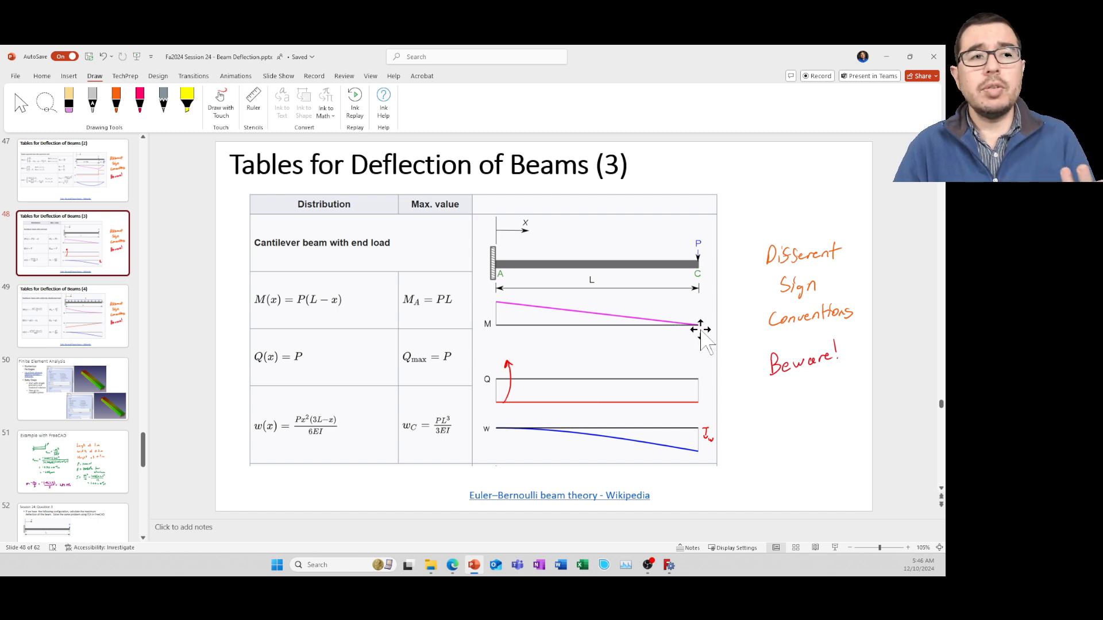
left_click(888, 56)
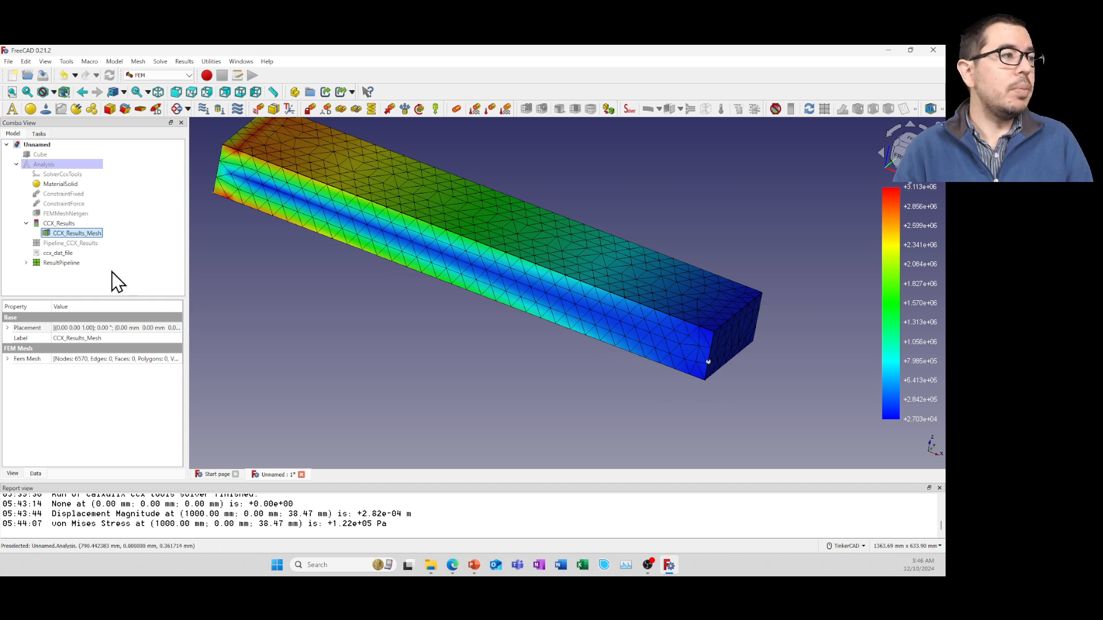
Edit the DataAtPoint filter with the von Mises Stress field and pick a loaded-end point at about (1000, 0, 86.67) mm.
left_click(26, 262)
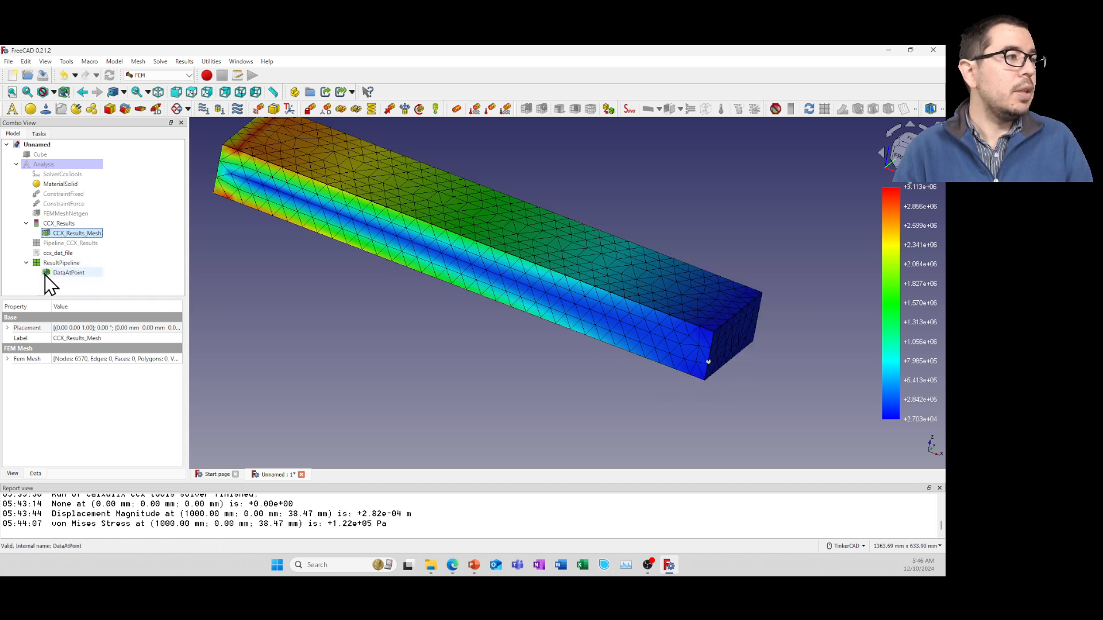
left_click(52, 273)
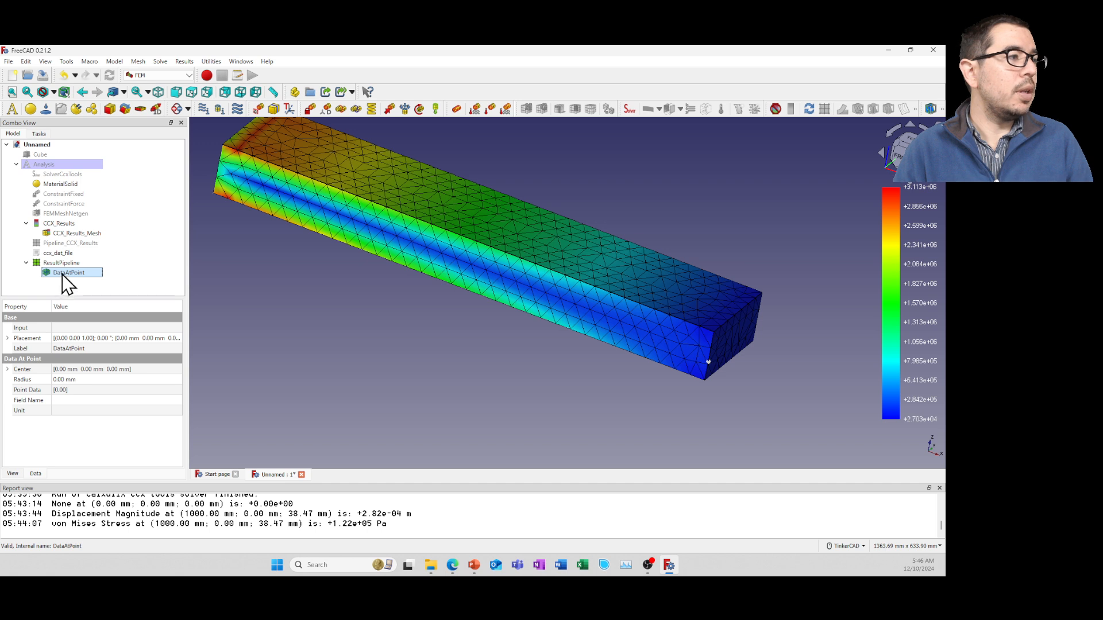
double_click(62, 273)
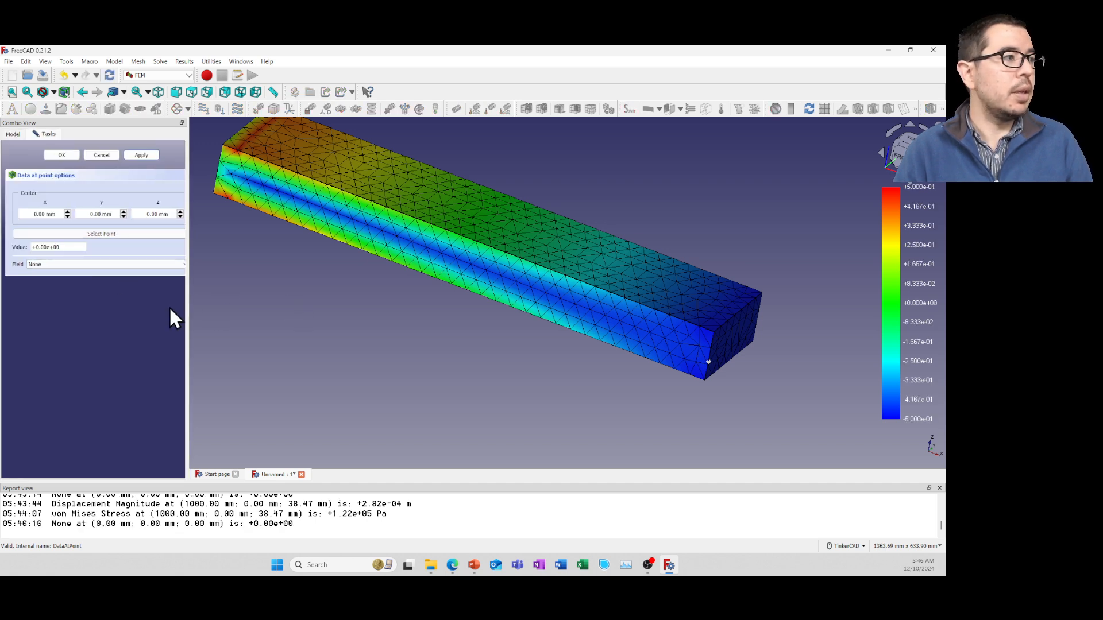
left_click(93, 265)
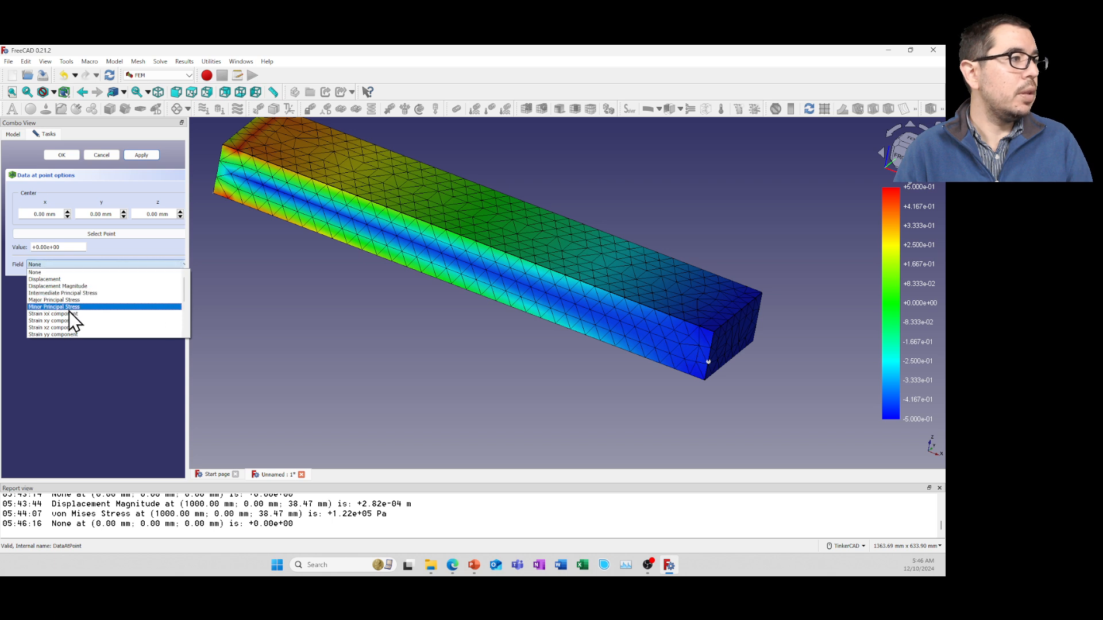
scroll(69, 313, "down", 5)
left_click(67, 332)
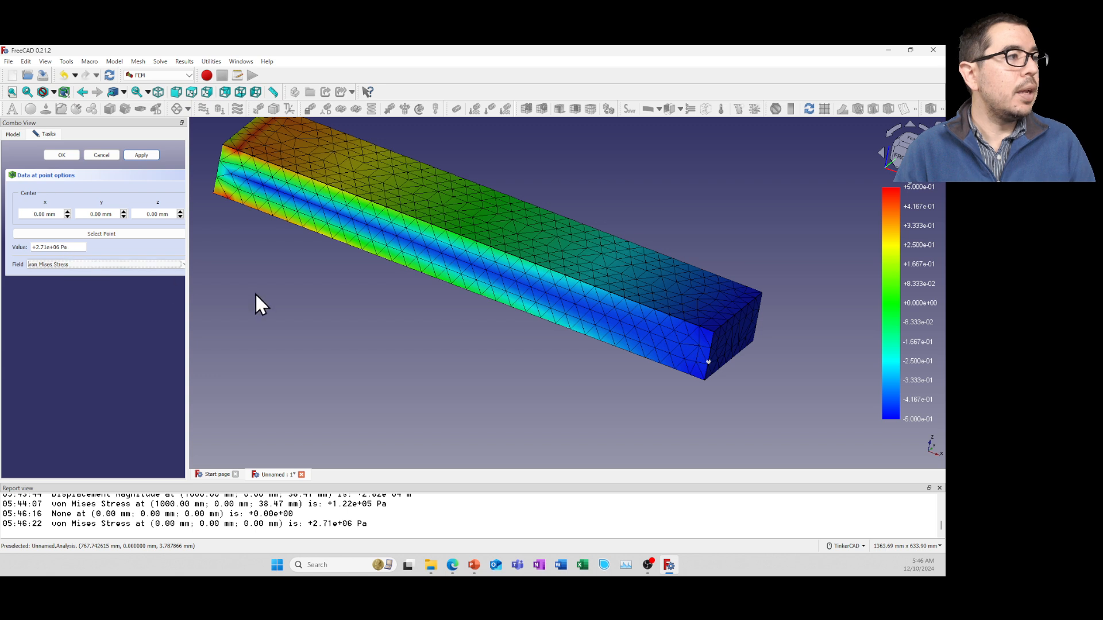
left_click(133, 235)
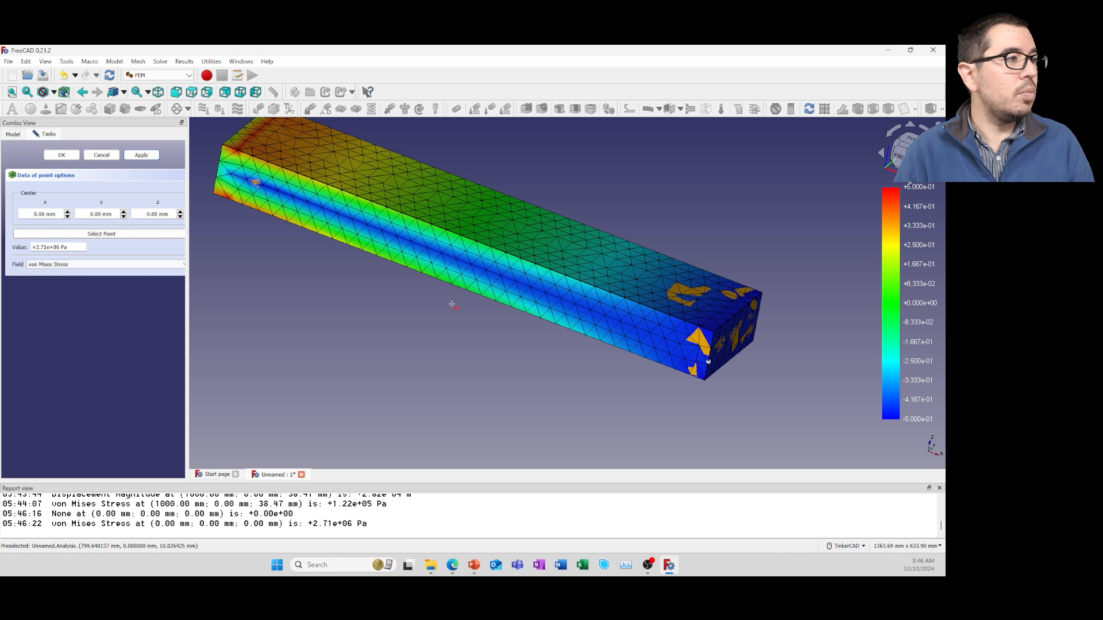
left_click(713, 338)
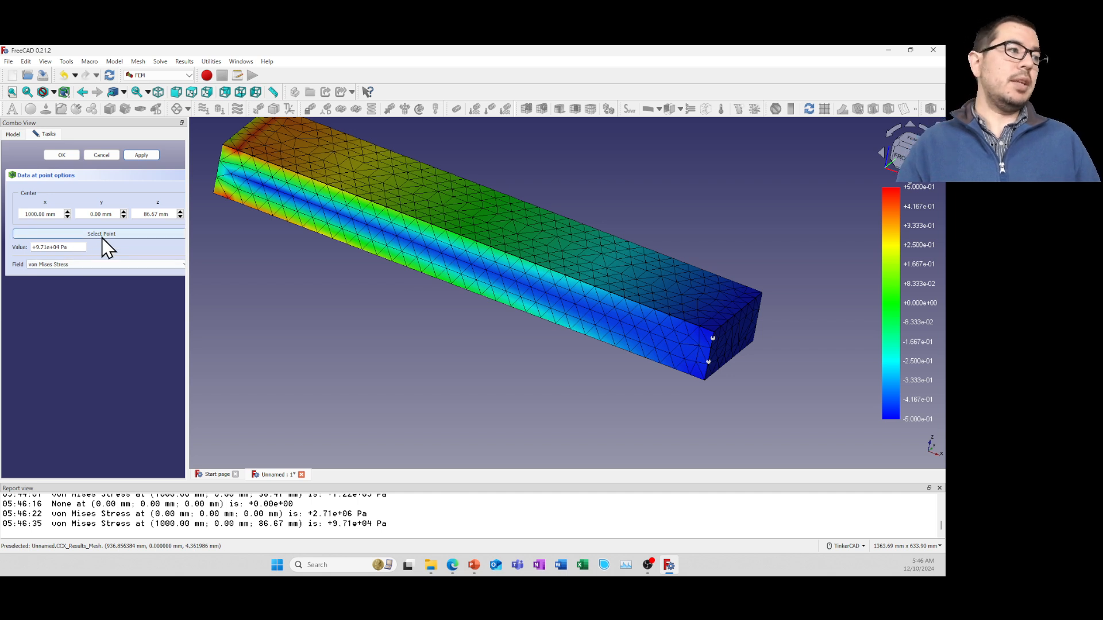
Read Displacement Magnitude at the picked point, set the filter's field to Displacement, and accept the data-at-point options.
left_click(81, 265)
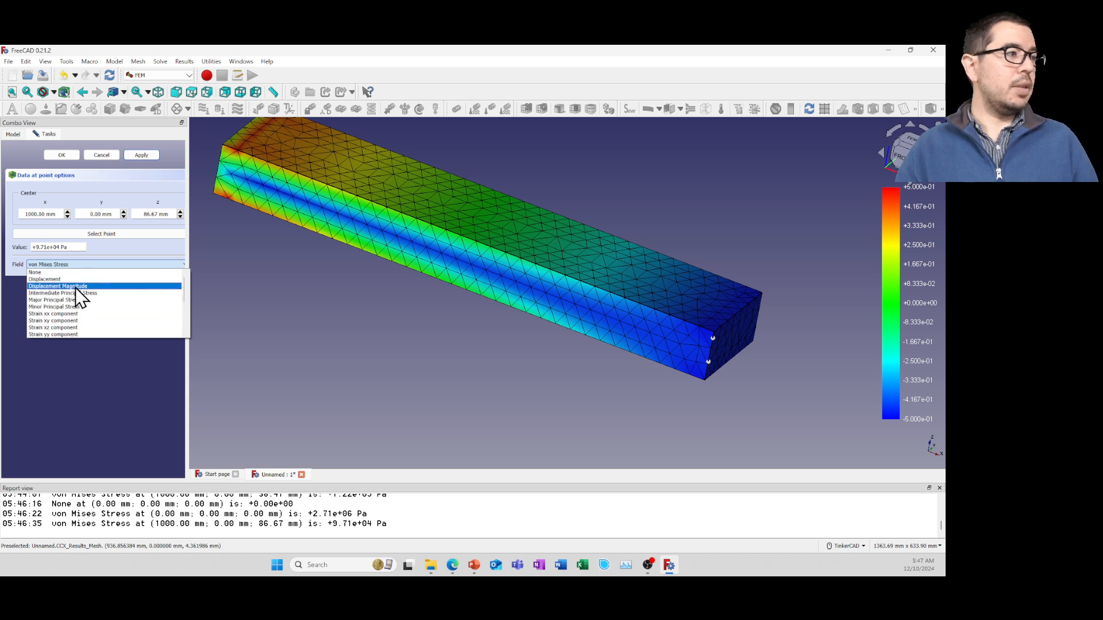
left_click(75, 287)
left_click(80, 266)
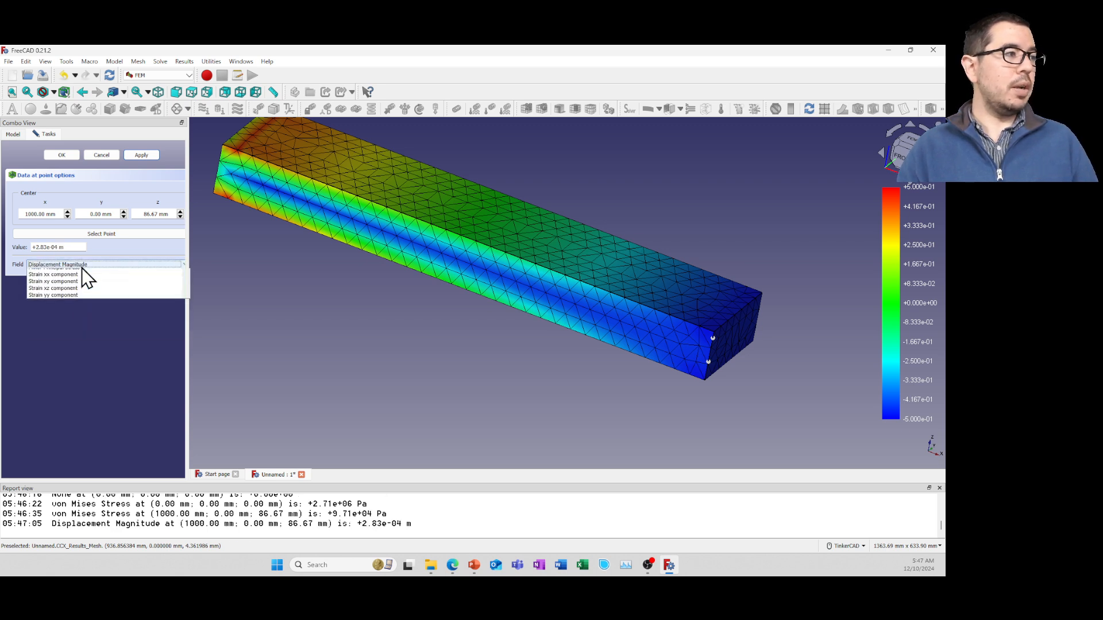
left_click(59, 279)
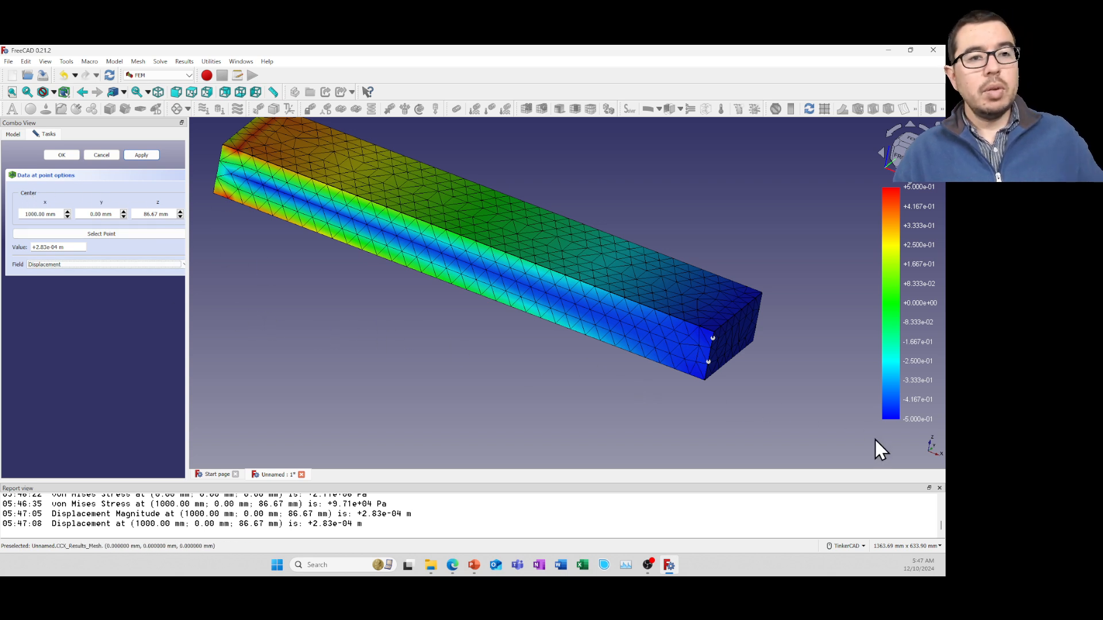
left_click(61, 155)
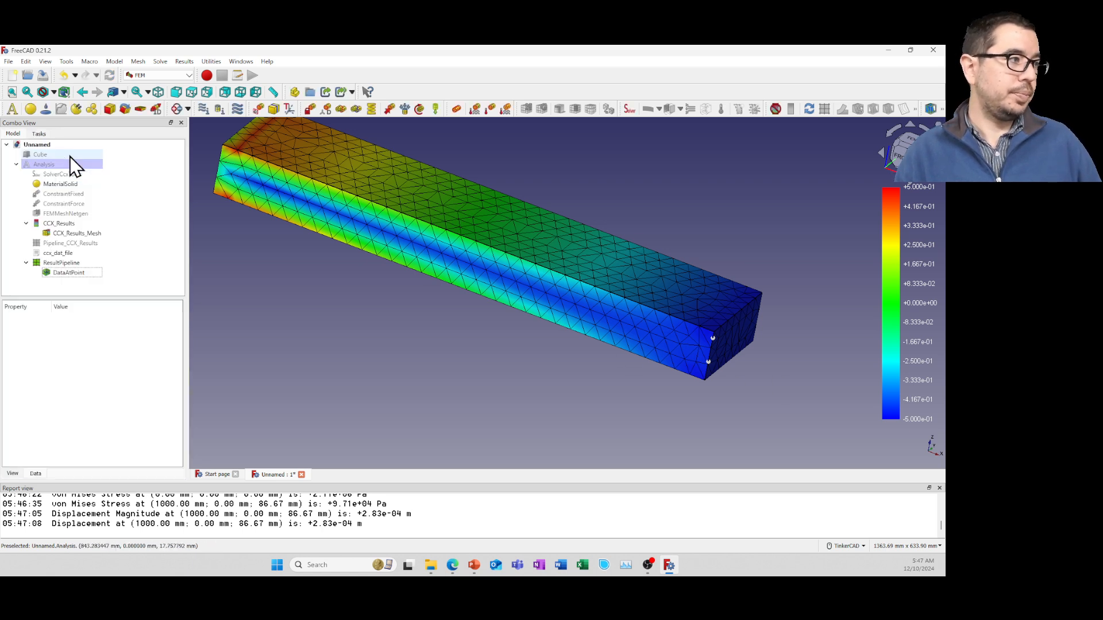
Color the ResultPipeline surface by the Displacement field and accept the result display options.
left_click(52, 263)
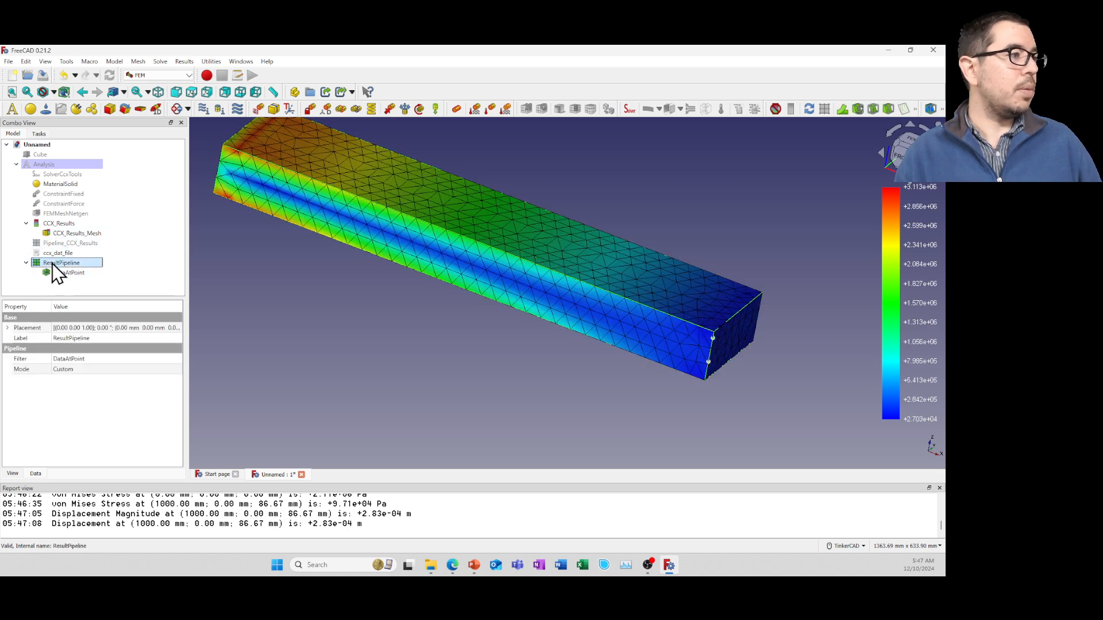
double_click(53, 263)
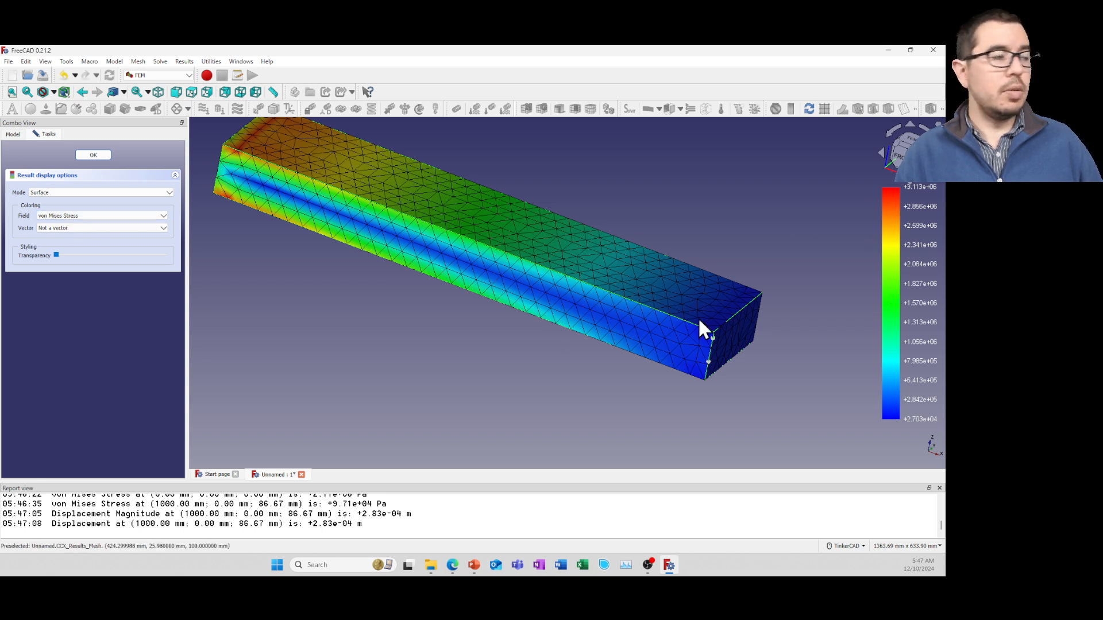
left_click(64, 218)
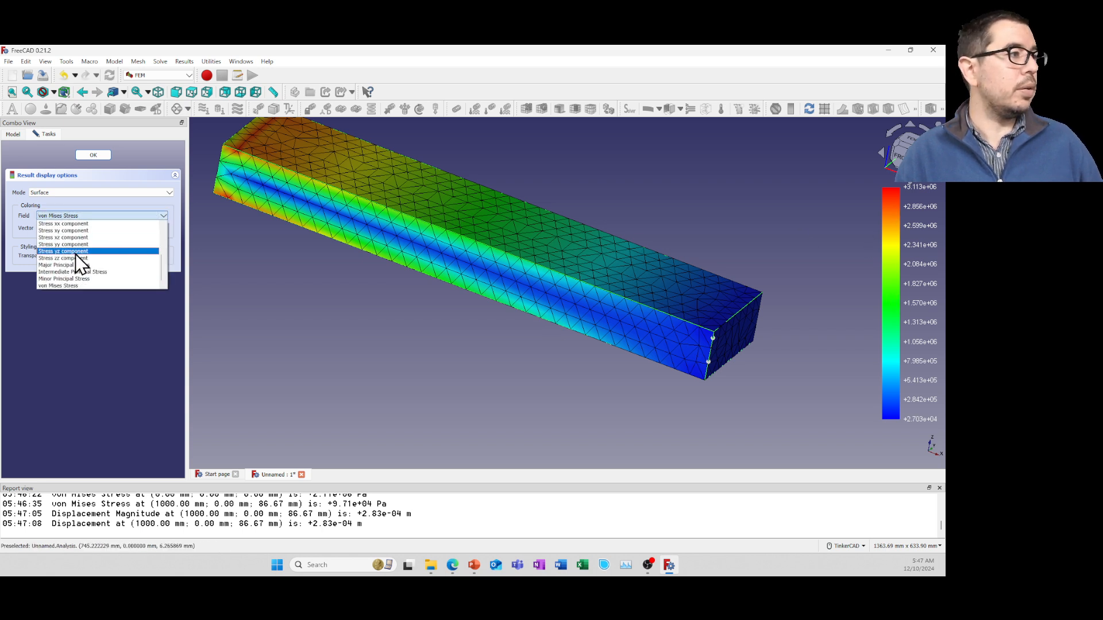
scroll(85, 279, "up", 4)
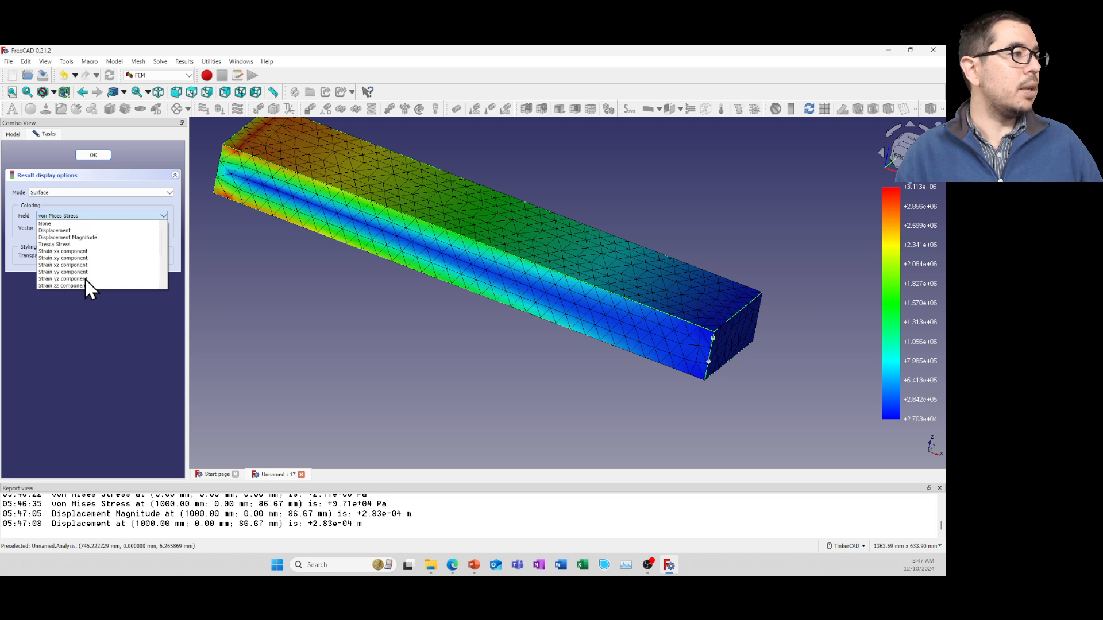
left_click(64, 231)
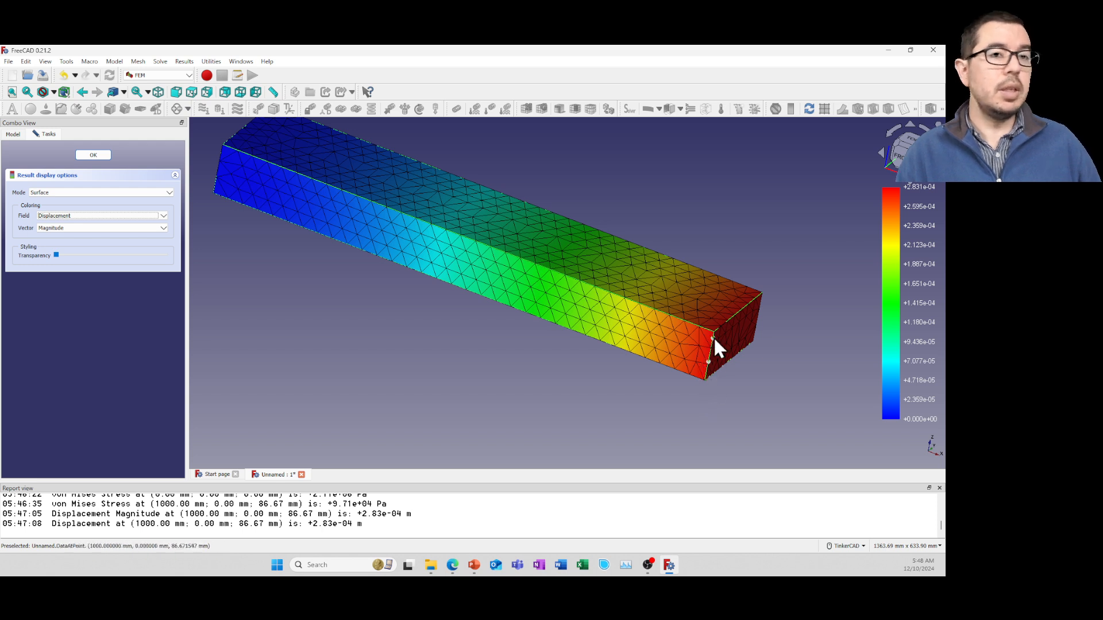
left_click(101, 156)
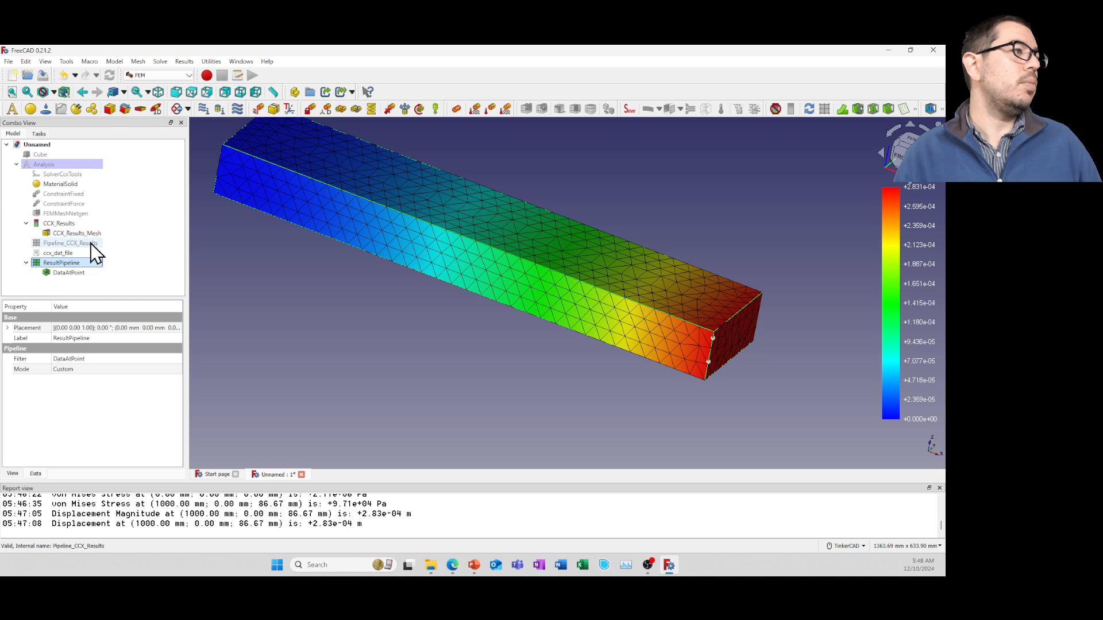
Show the Displacement Z result of CCX_Results and examine its minimum, maximum and histogram.
double_click(58, 225)
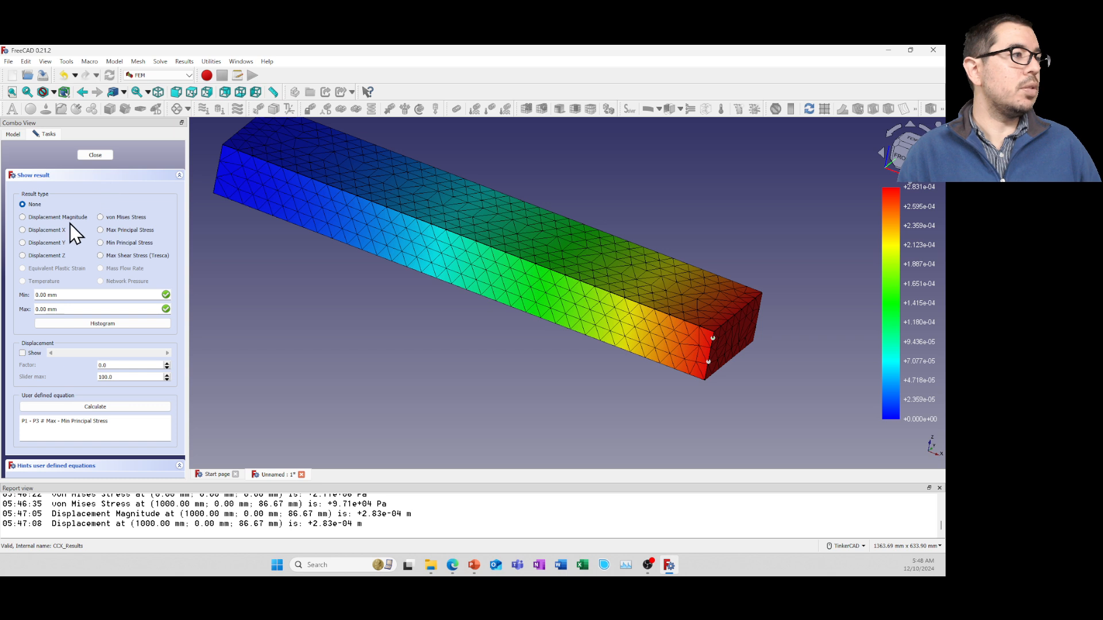
left_click(55, 255)
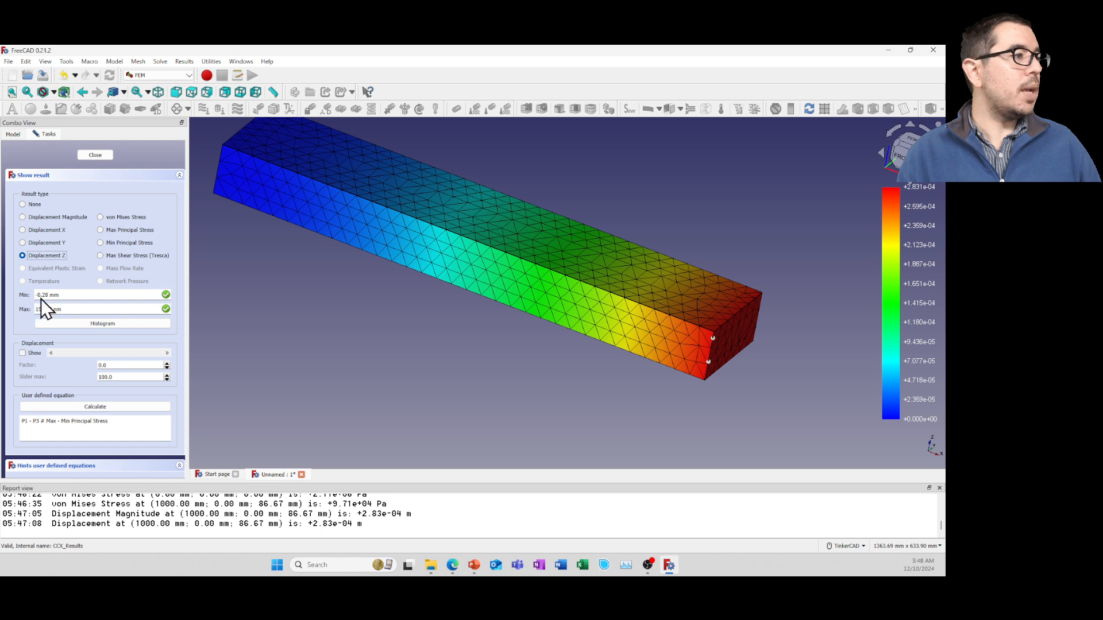
left_click(101, 325)
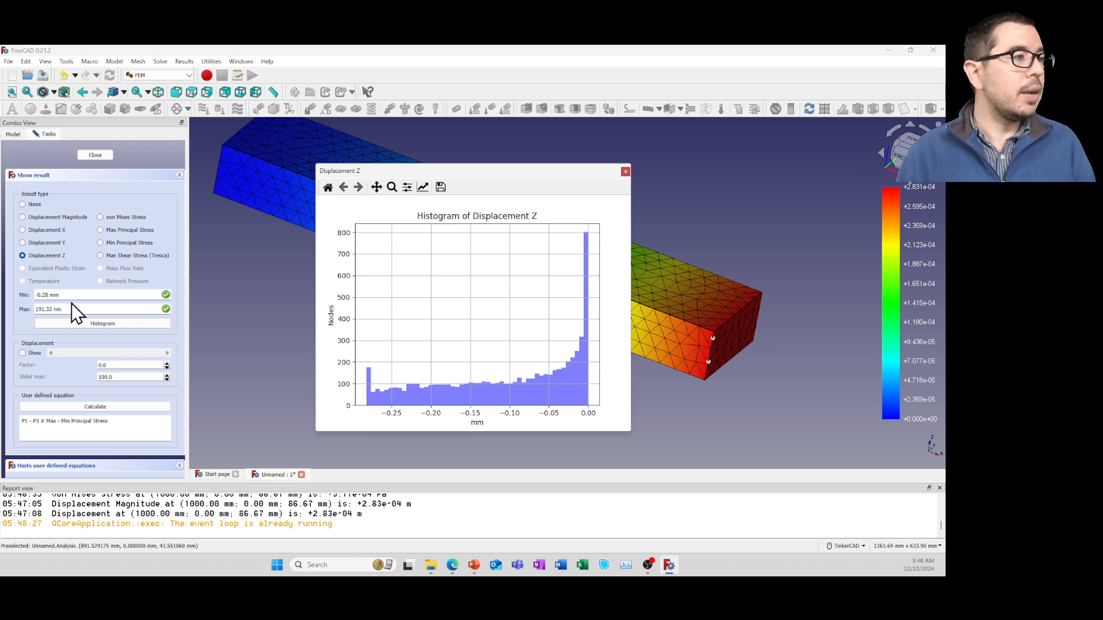
left_click(626, 172)
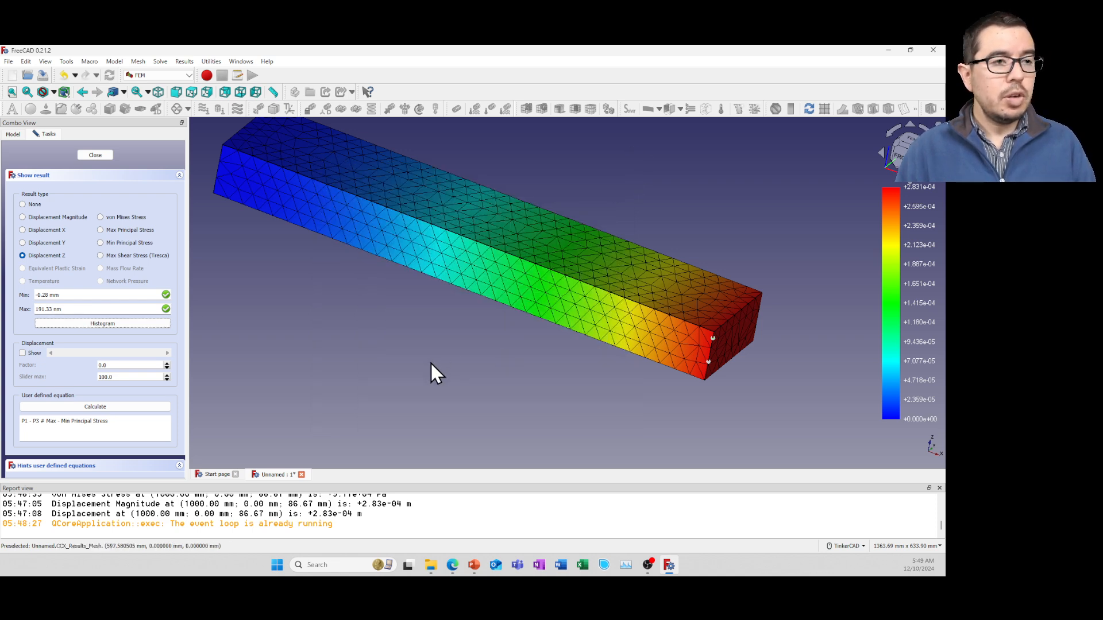
middle_click_drag(431, 362, 490, 375)
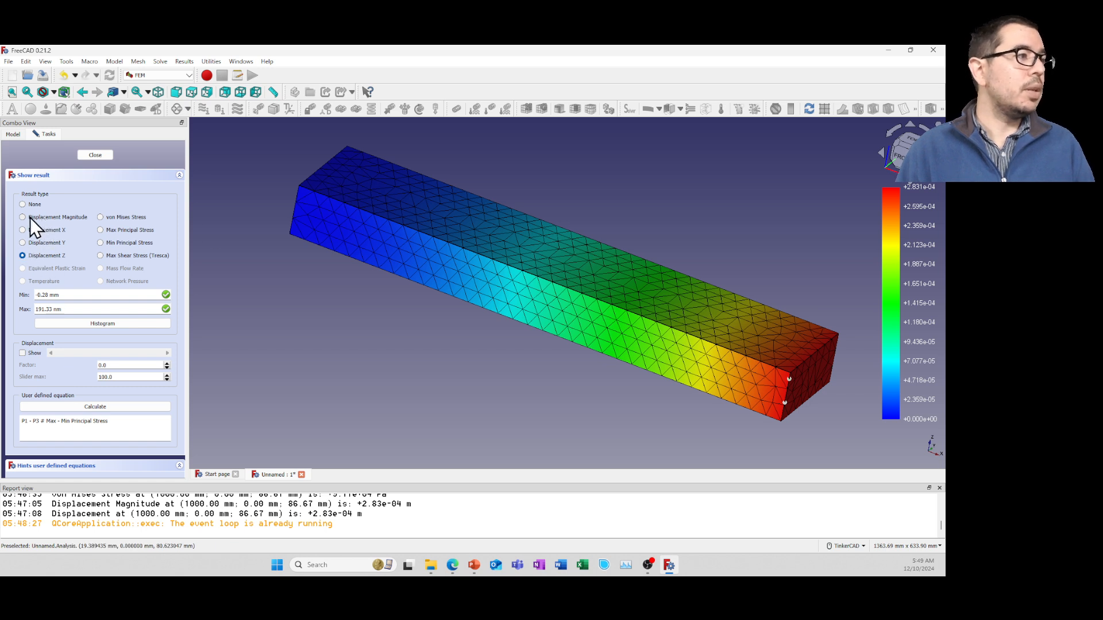
Compare the von Mises Stress range of CCX_Results with the hand calculation on PowerPoint's "Example with FreeCAD" slide, and close the results in FreeCAD.
left_click(116, 218)
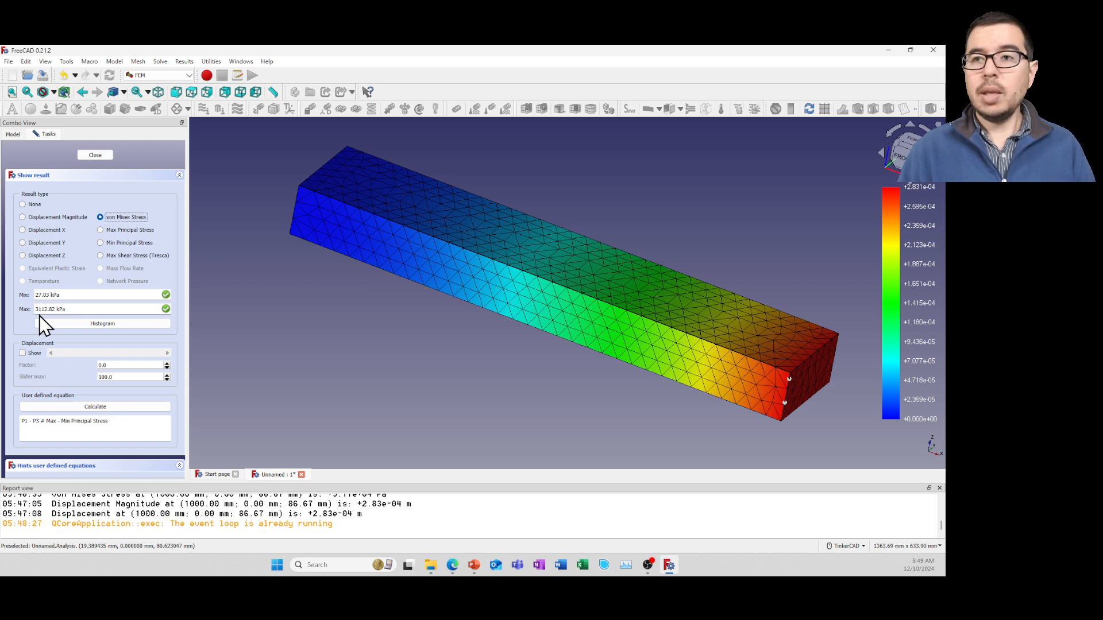
mouse_move(660, 568)
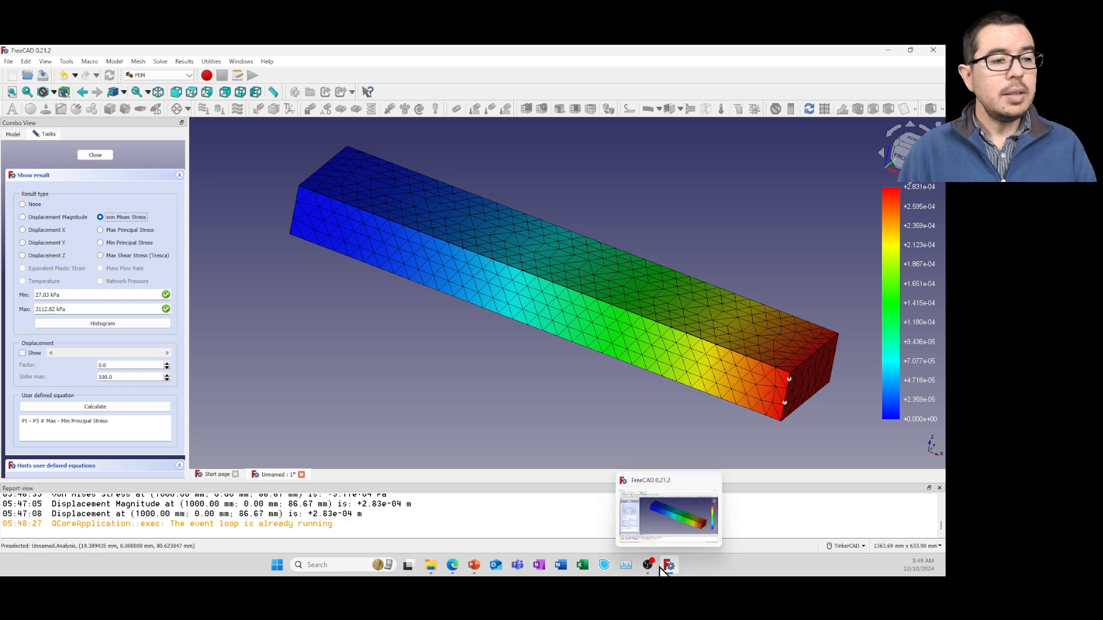
left_click(474, 566)
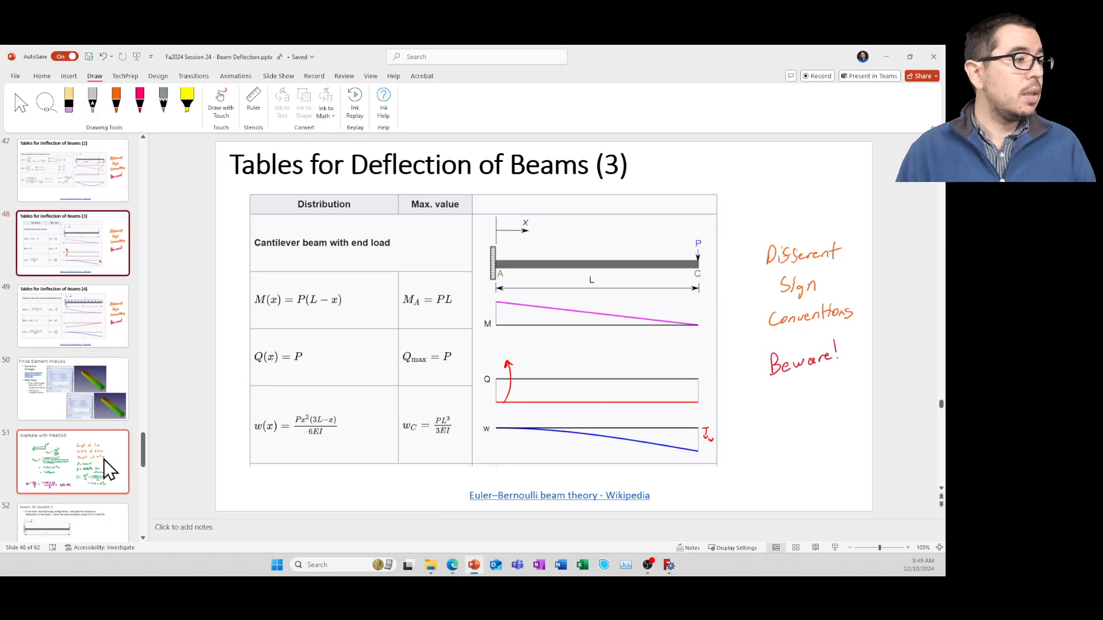
left_click(105, 459)
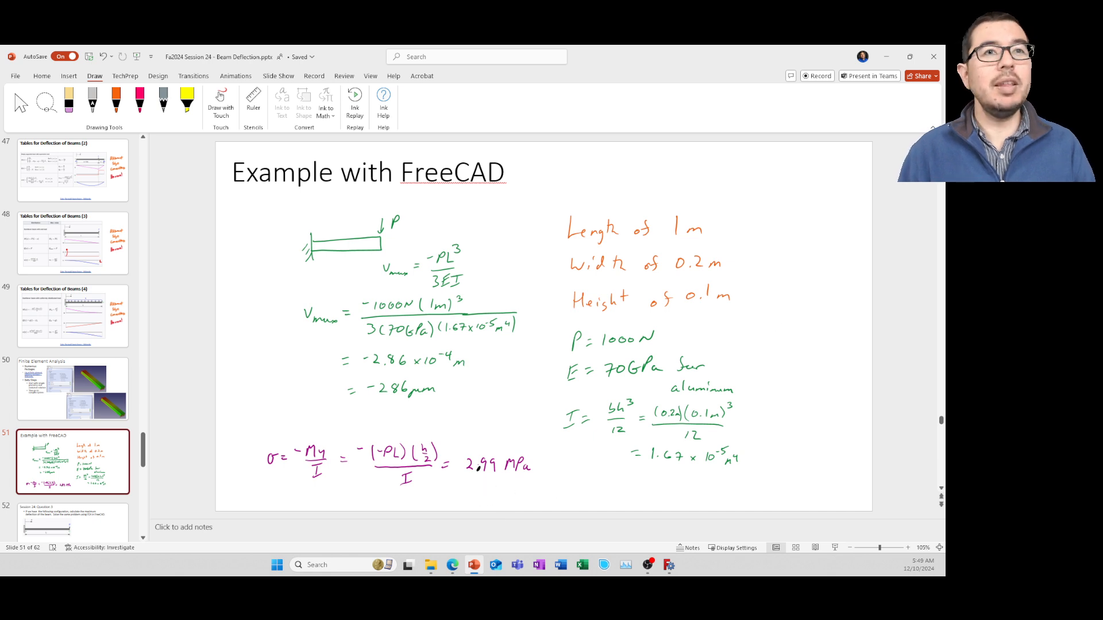
left_click(886, 57)
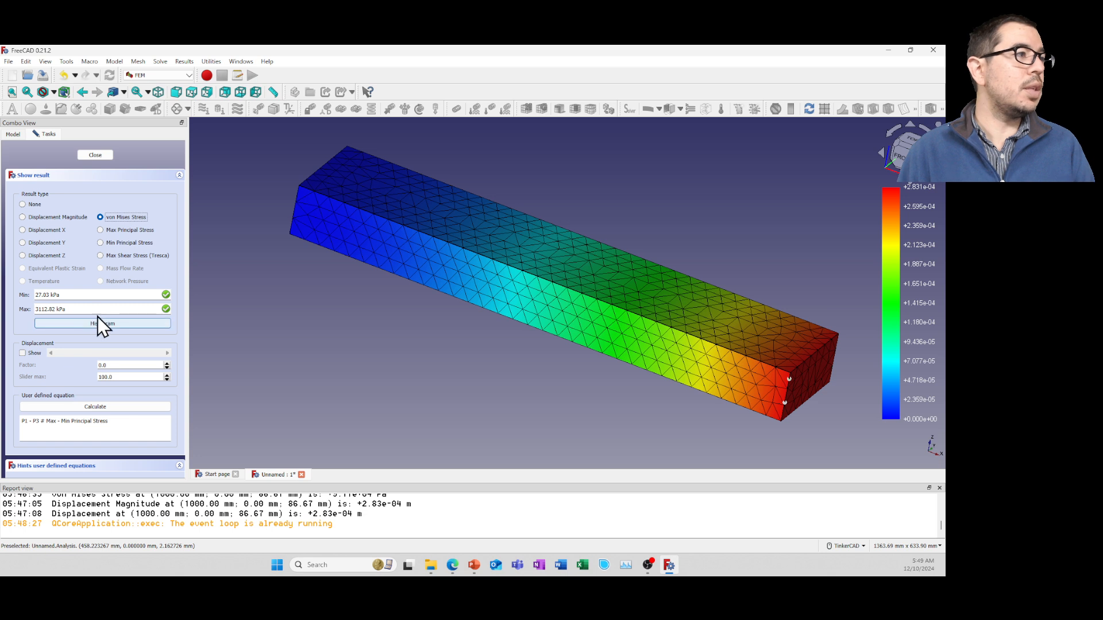
left_click(91, 156)
Color the ResultPipeline surface by von Mises Stress and by Major Principal Stress, examining the distribution of each.
left_click(47, 263)
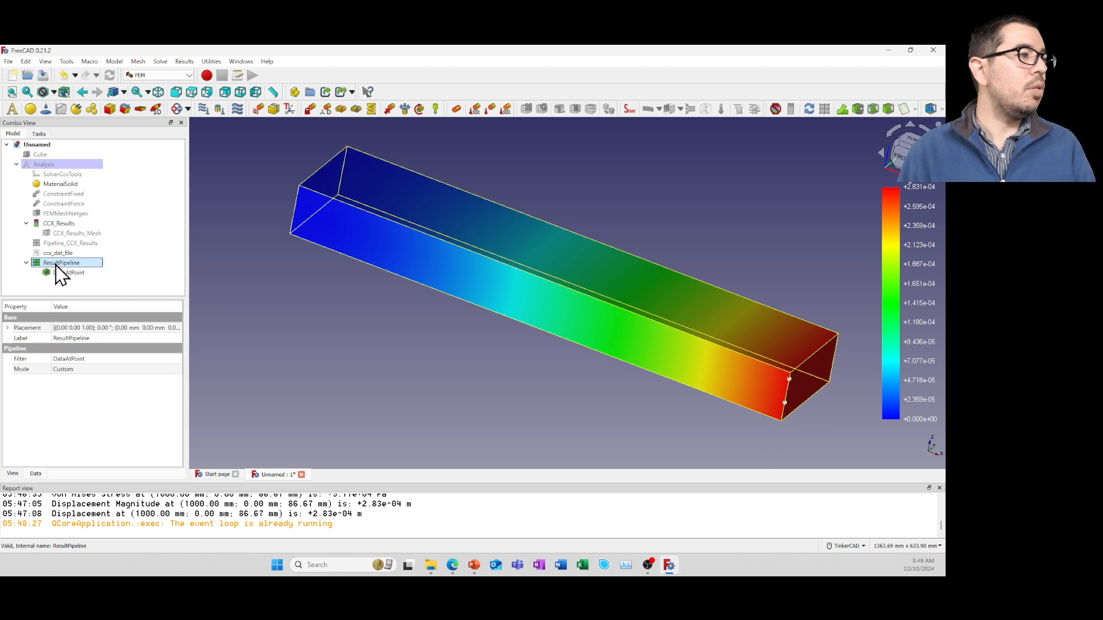
right_click(55, 265)
left_click(49, 266)
double_click(50, 265)
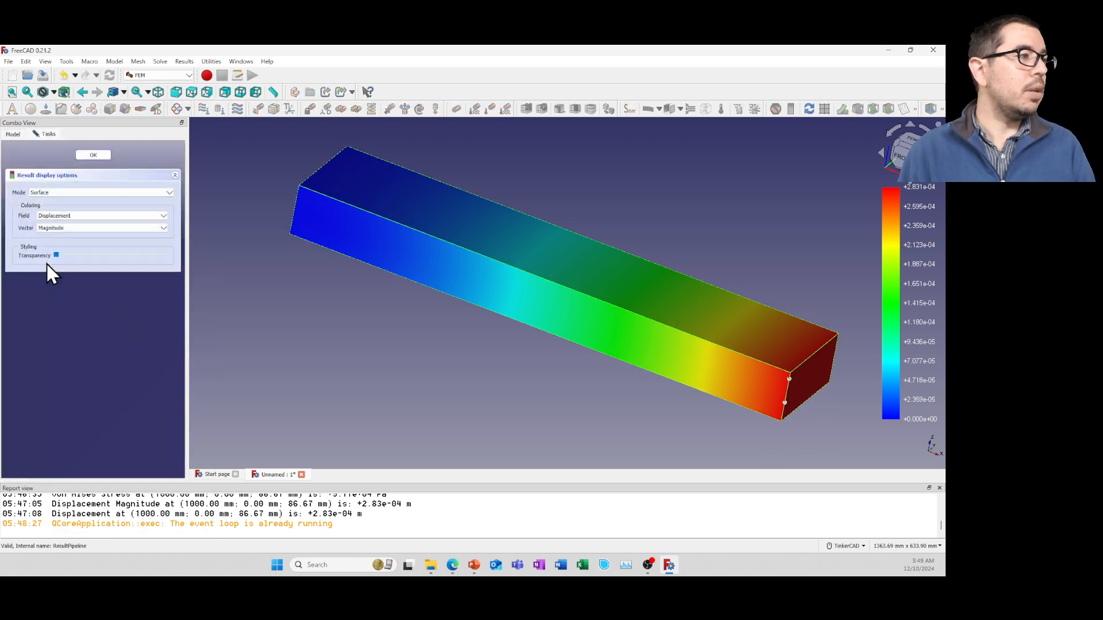
left_click(70, 217)
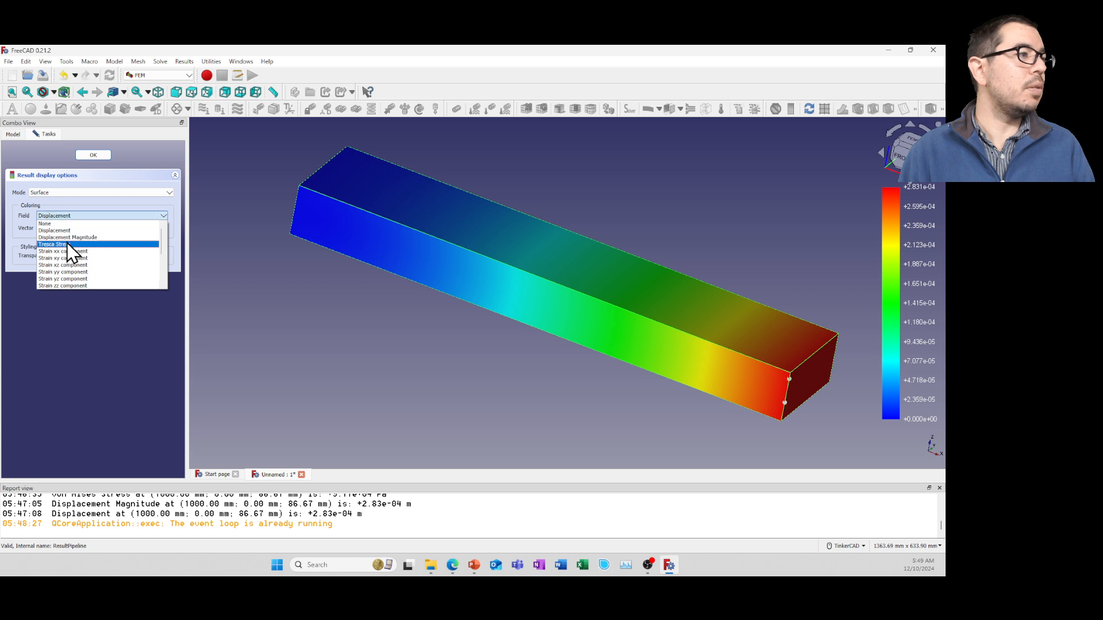
scroll(70, 241, "down", 4)
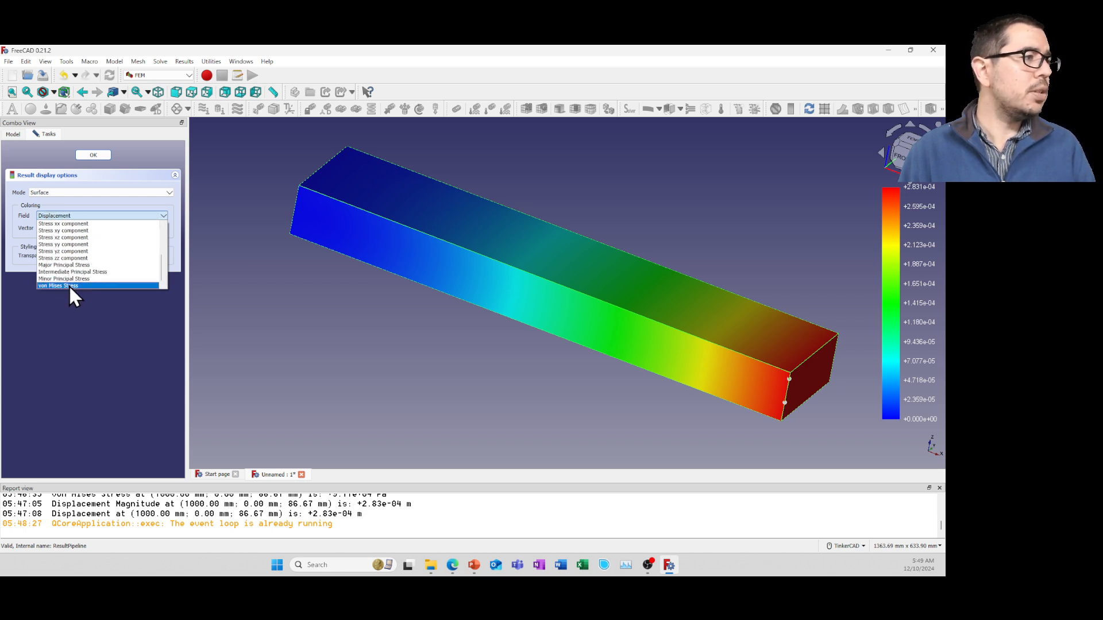
left_click(67, 285)
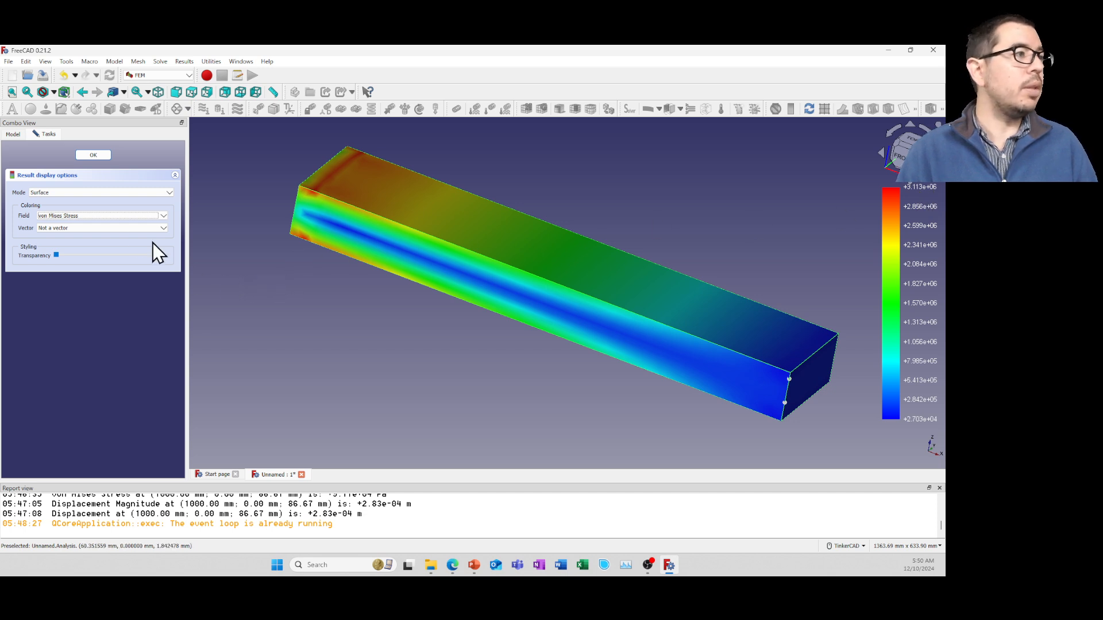
left_click(97, 218)
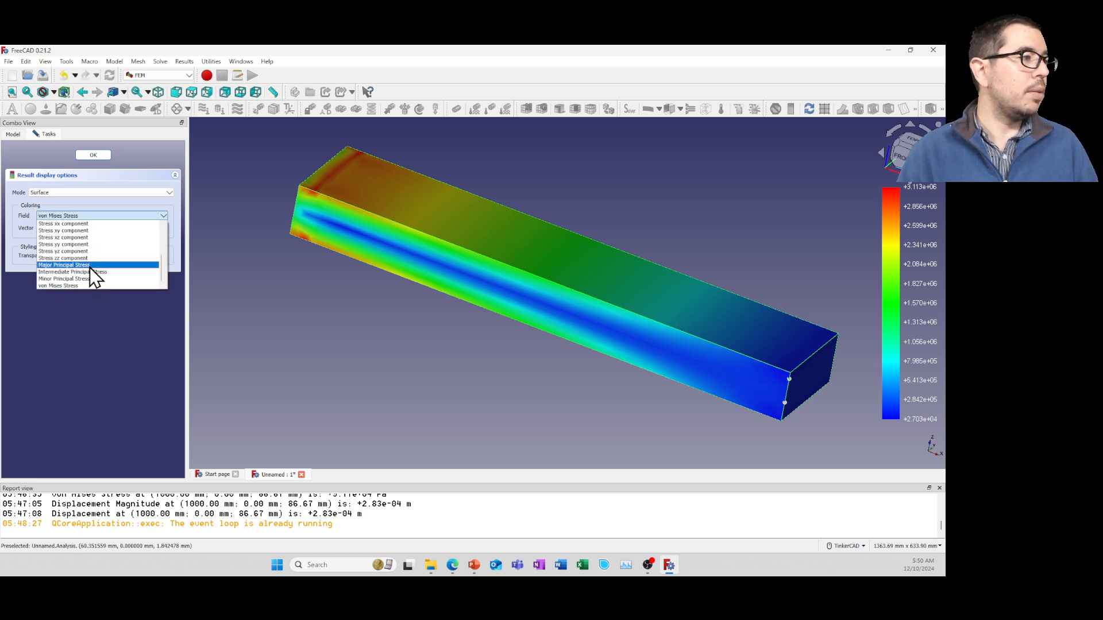
left_click(88, 266)
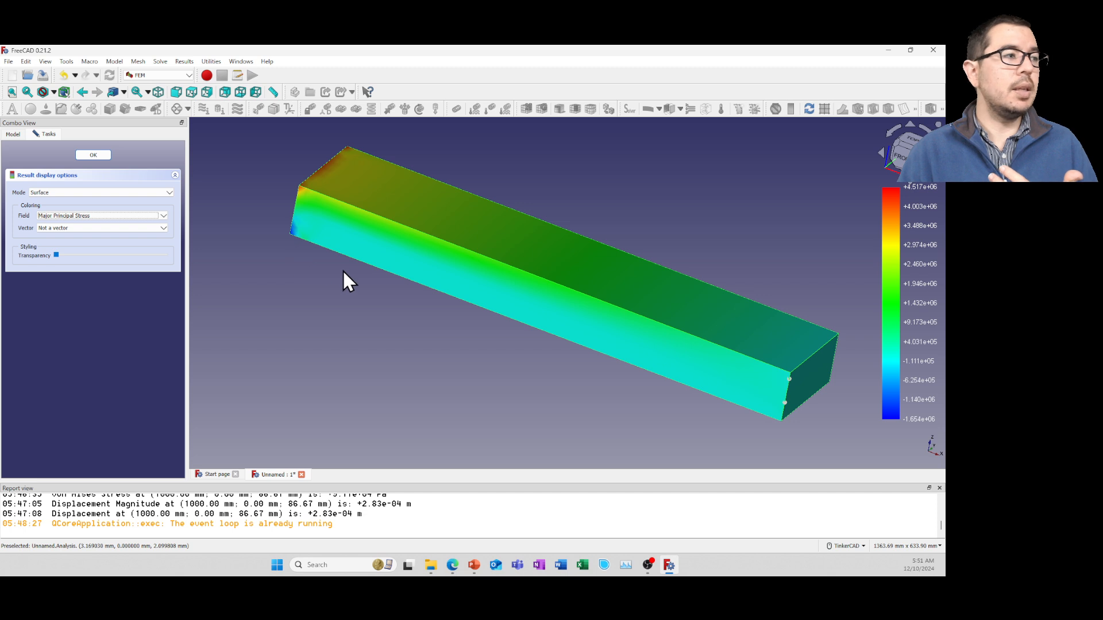
Color the ResultPipeline surface by the Stress xx component, examine the beam's upper and lower faces, and accept the result display options.
left_click(127, 216)
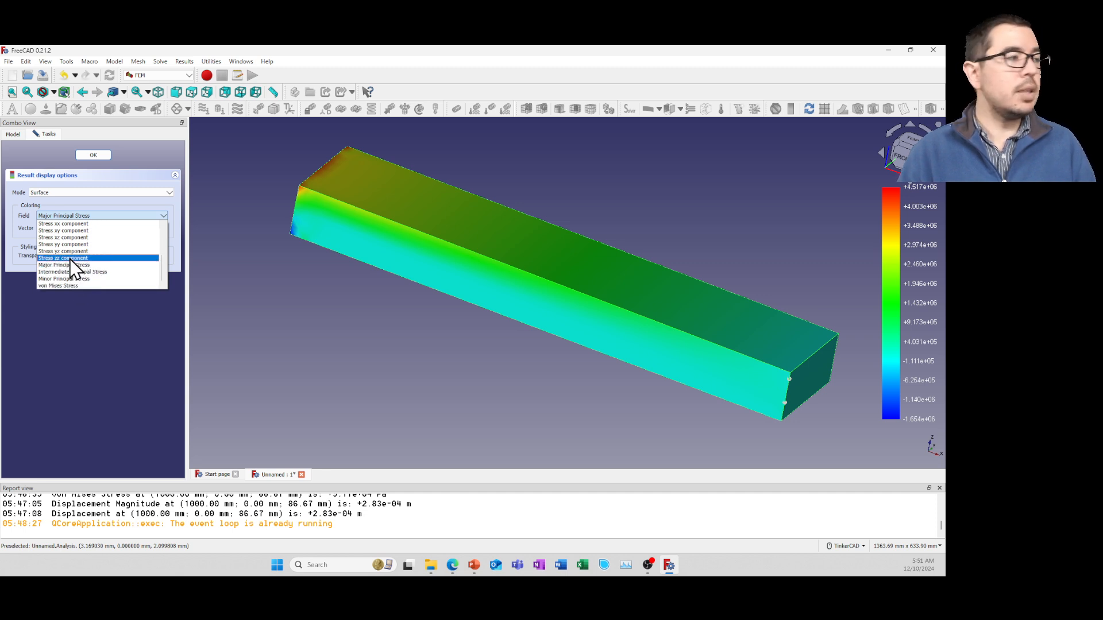
left_click(70, 225)
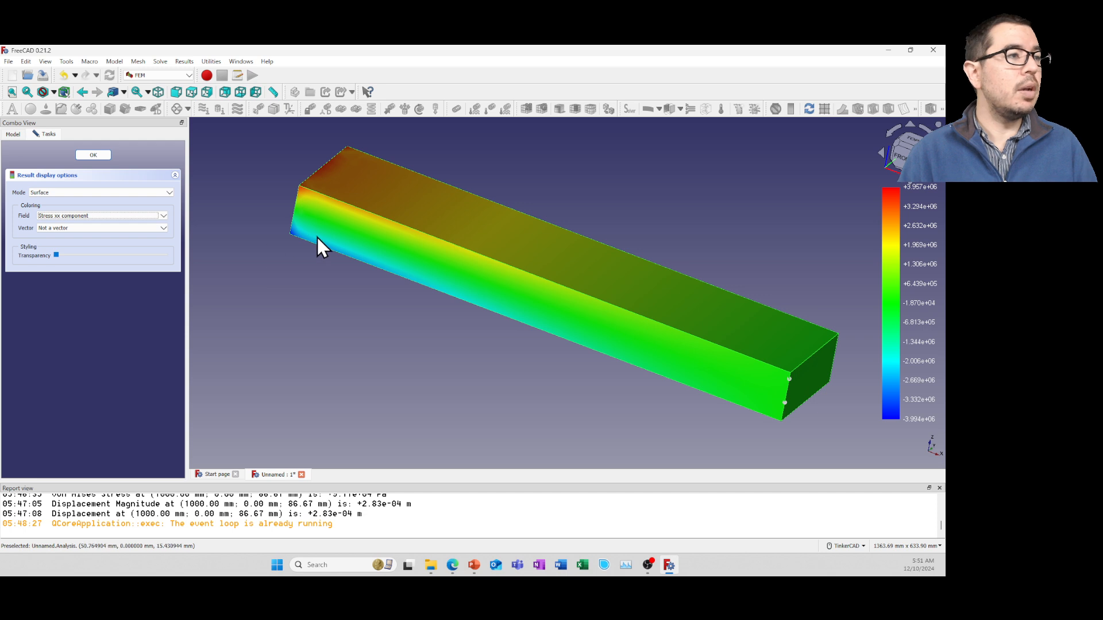
right_click_drag(318, 238, 202, 271)
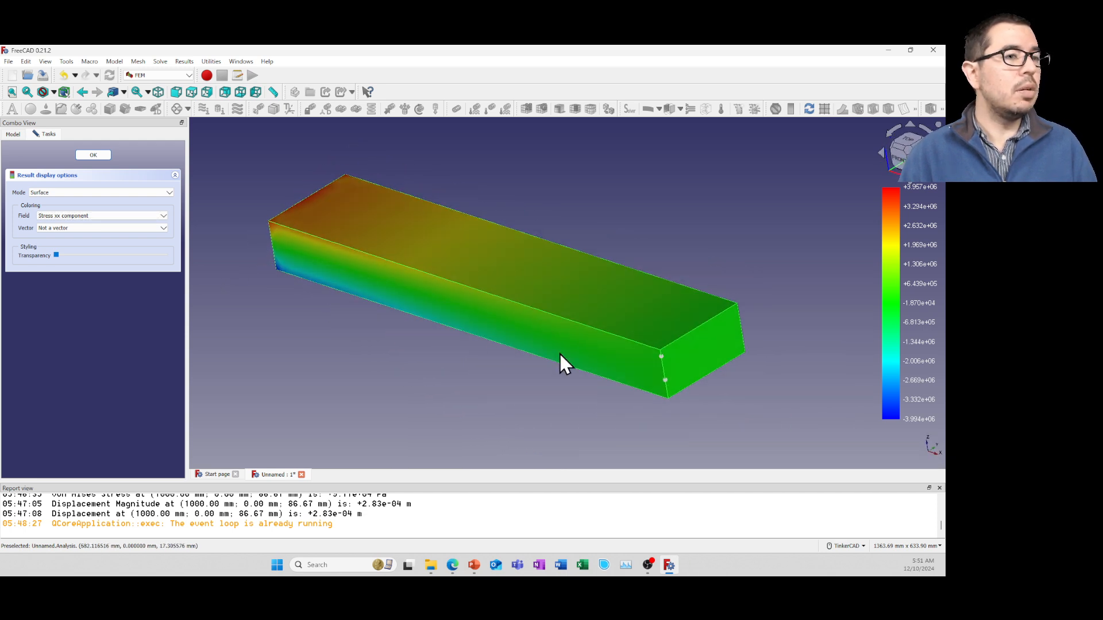
right_click_drag(560, 352, 609, 303)
middle_click_drag(517, 328, 608, 215)
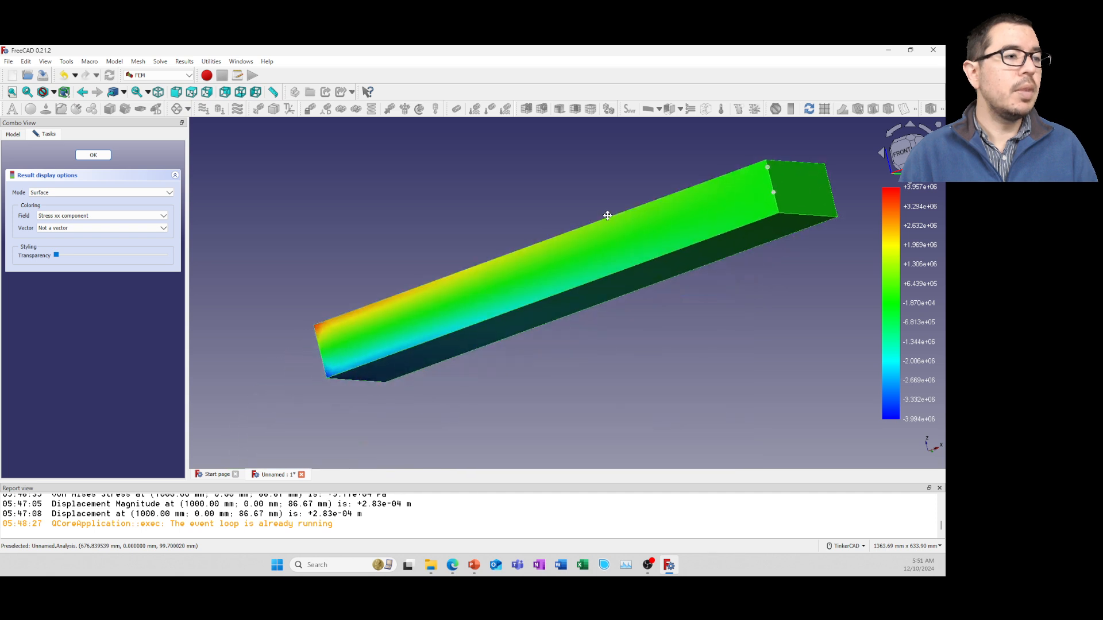
right_click_drag(367, 364, 369, 338)
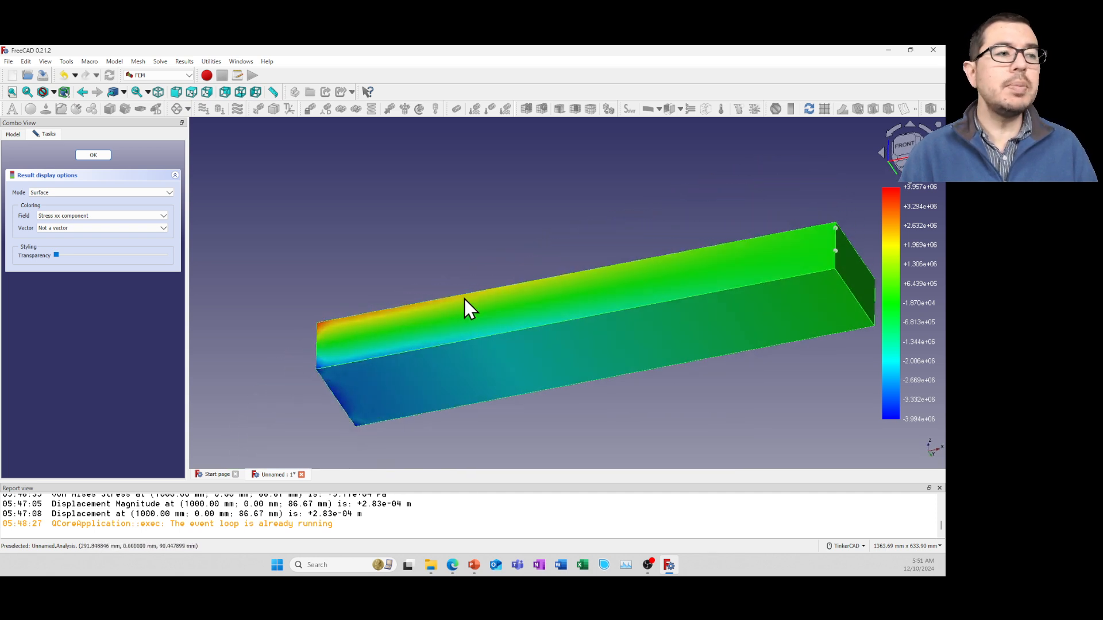
right_click_drag(558, 280, 411, 295)
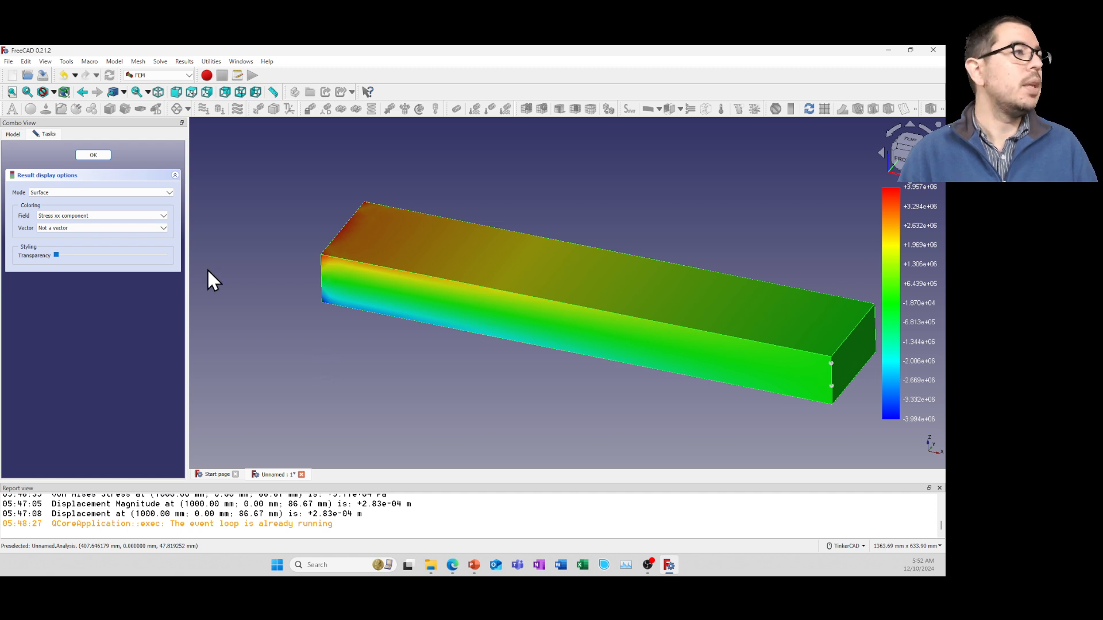
left_click(87, 158)
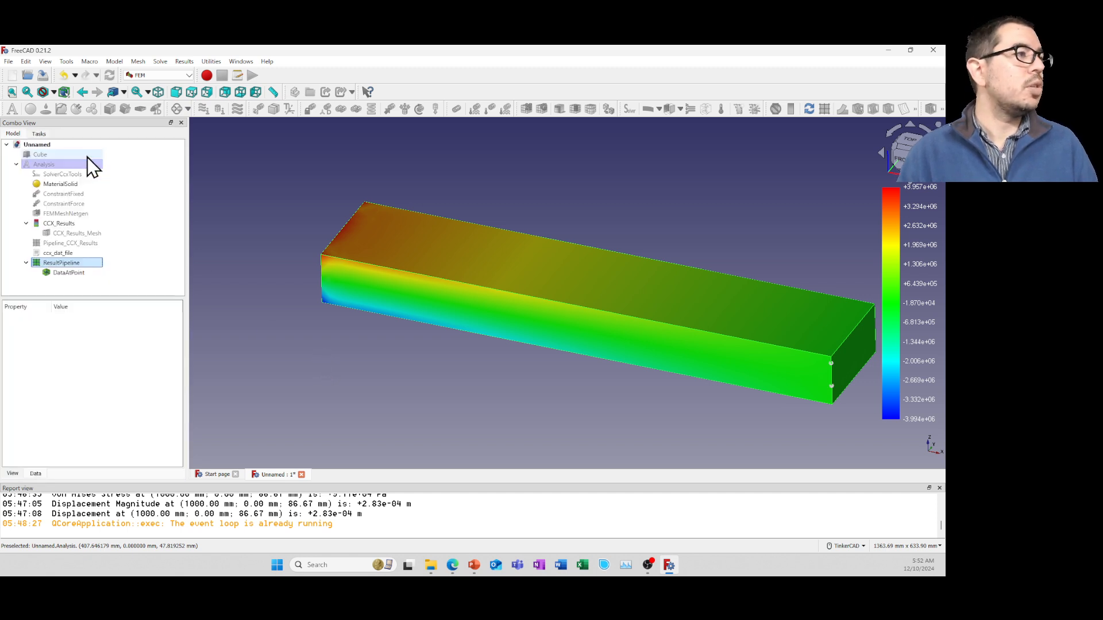
Delete the DataAtPoint filter from ResultPipeline and check the point markers at the beam's loaded end.
left_click(55, 275)
right_click(55, 274)
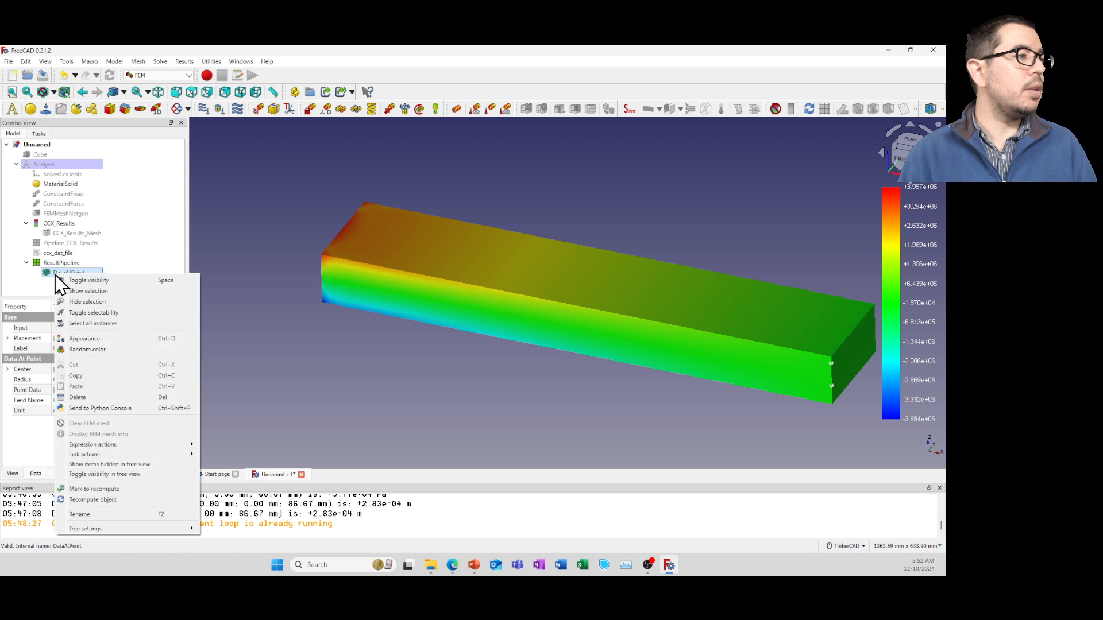
left_click(92, 398)
scroll(835, 363, "up", 2)
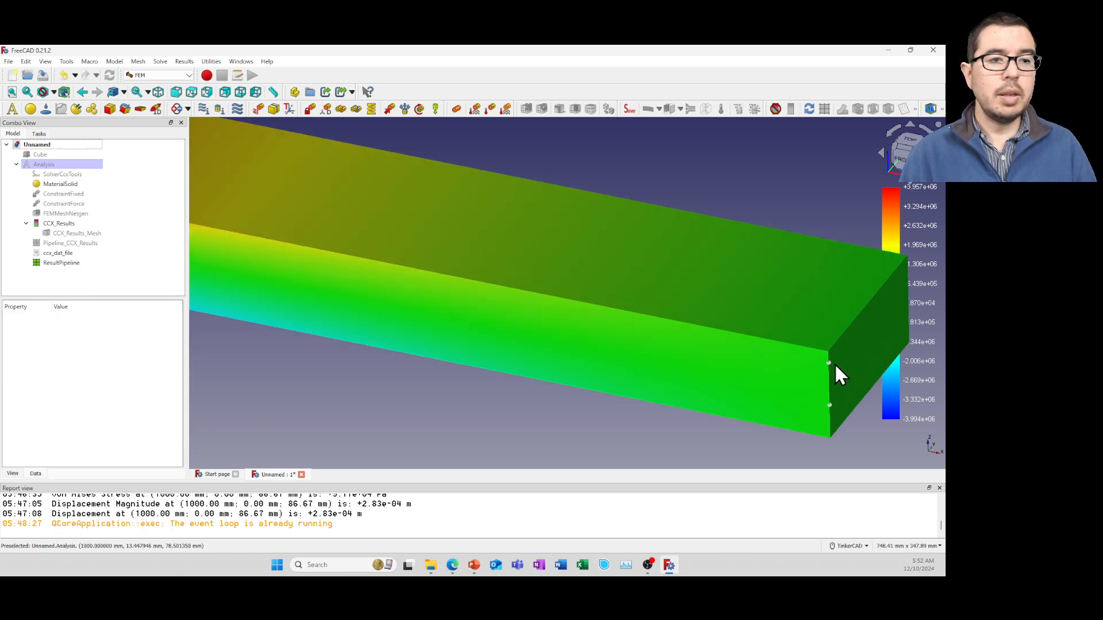
scroll(835, 363, "down", 3)
left_click(836, 368)
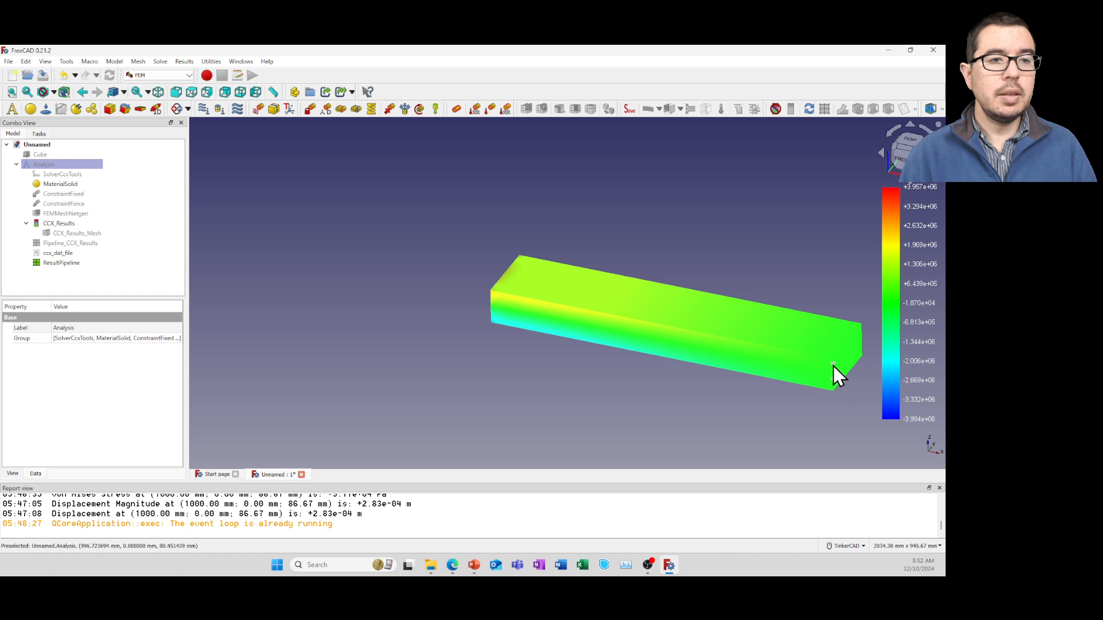
left_click(833, 367)
Add a new data-at-point filter to ResultPipeline and set its field to Stress xx component.
left_click(67, 266)
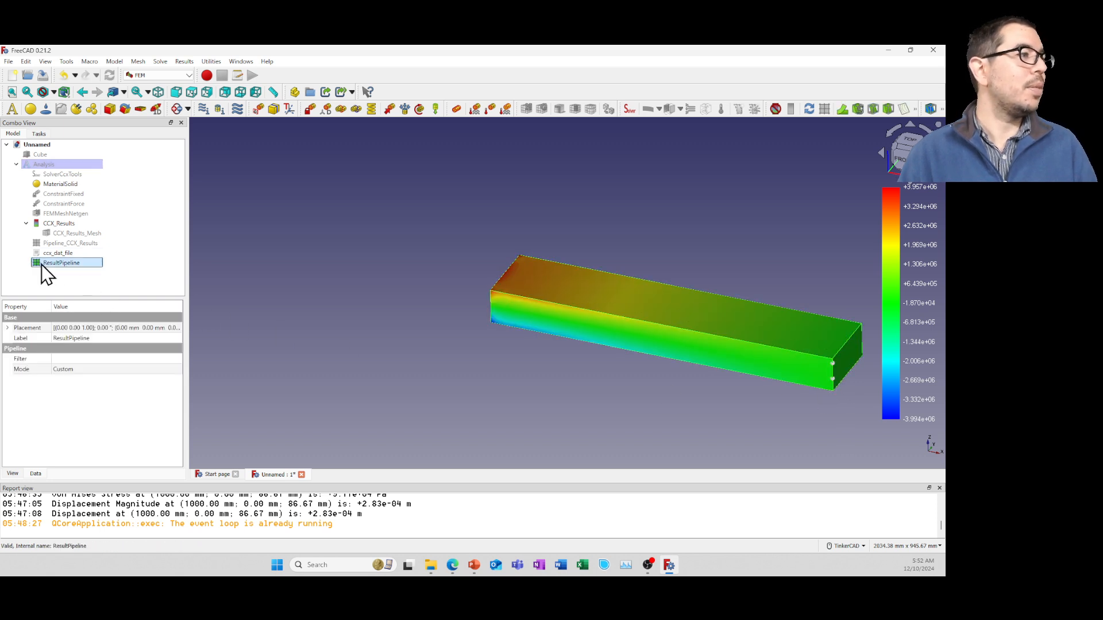
right_click(46, 264)
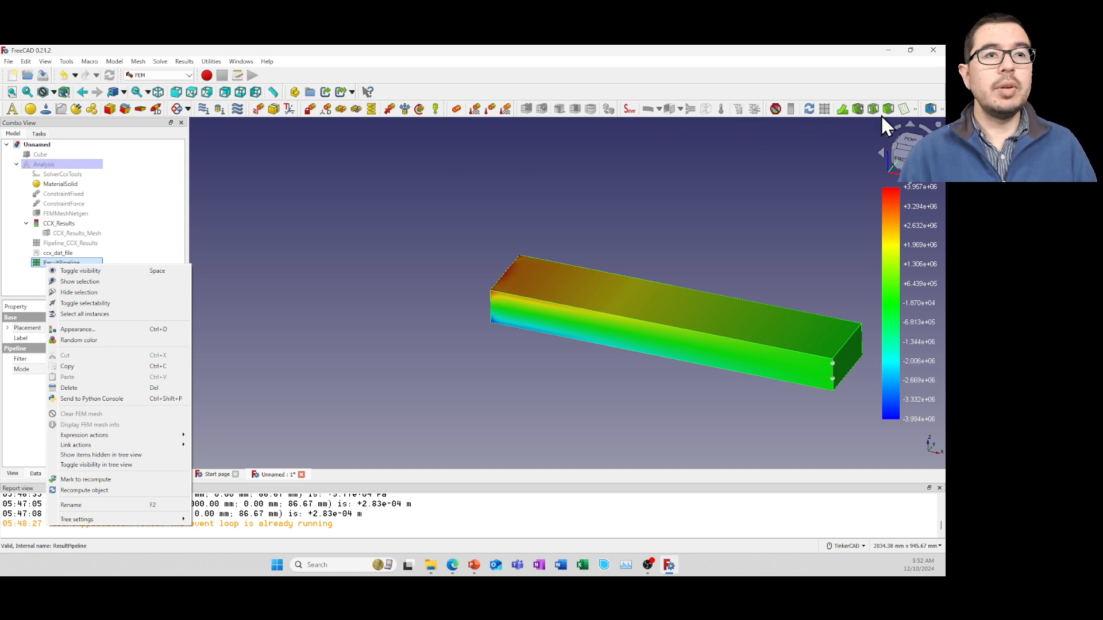
left_click(915, 109)
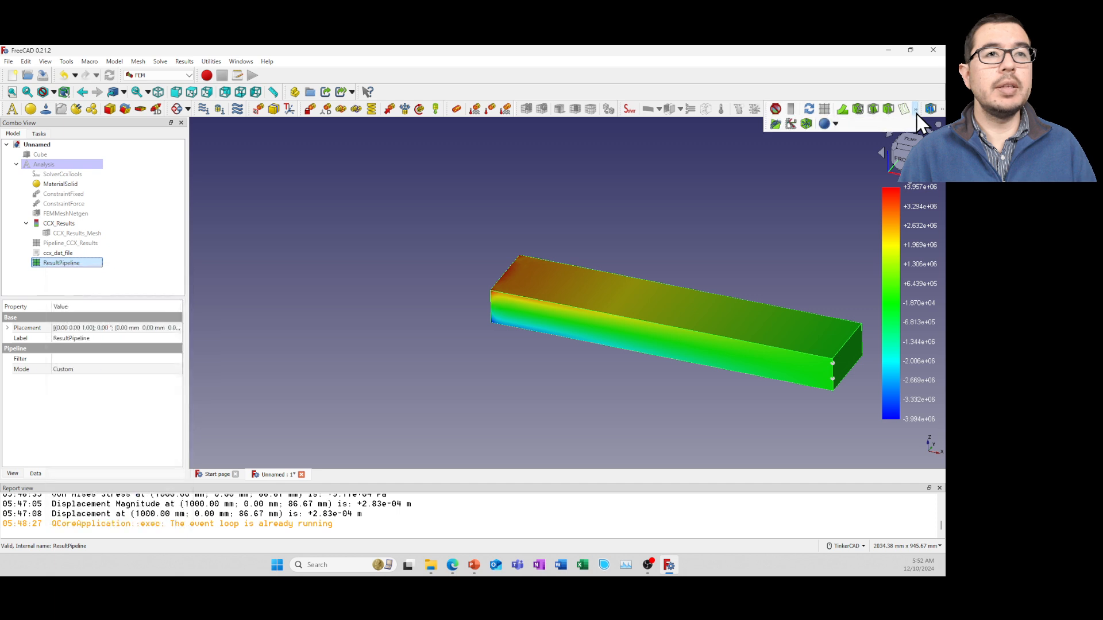
left_click(805, 124)
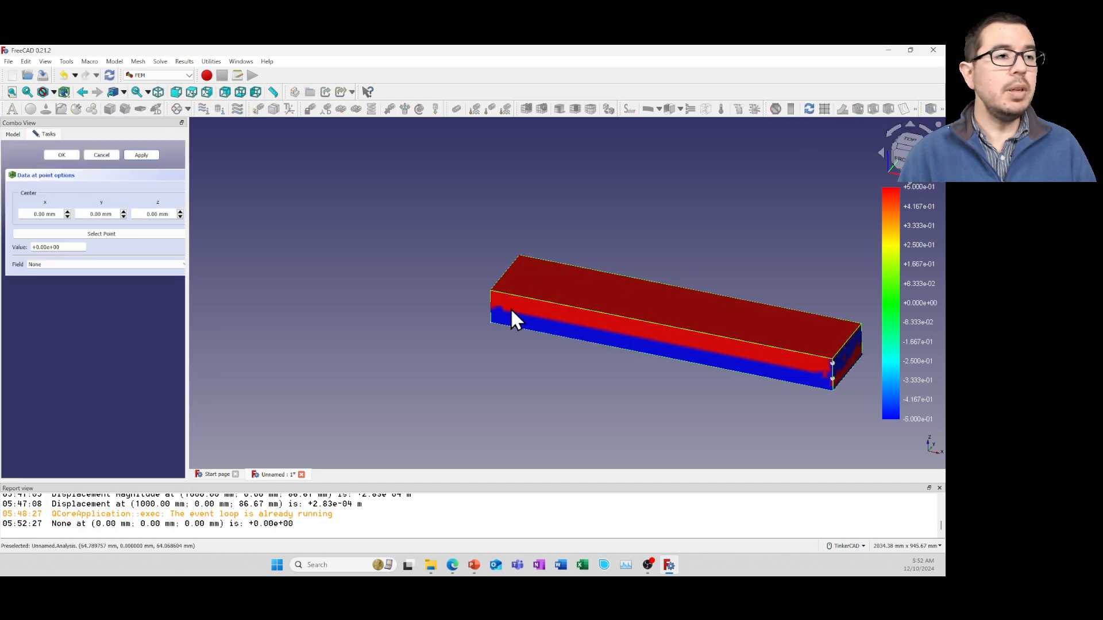
left_click(74, 266)
scroll(91, 320, "down", 1)
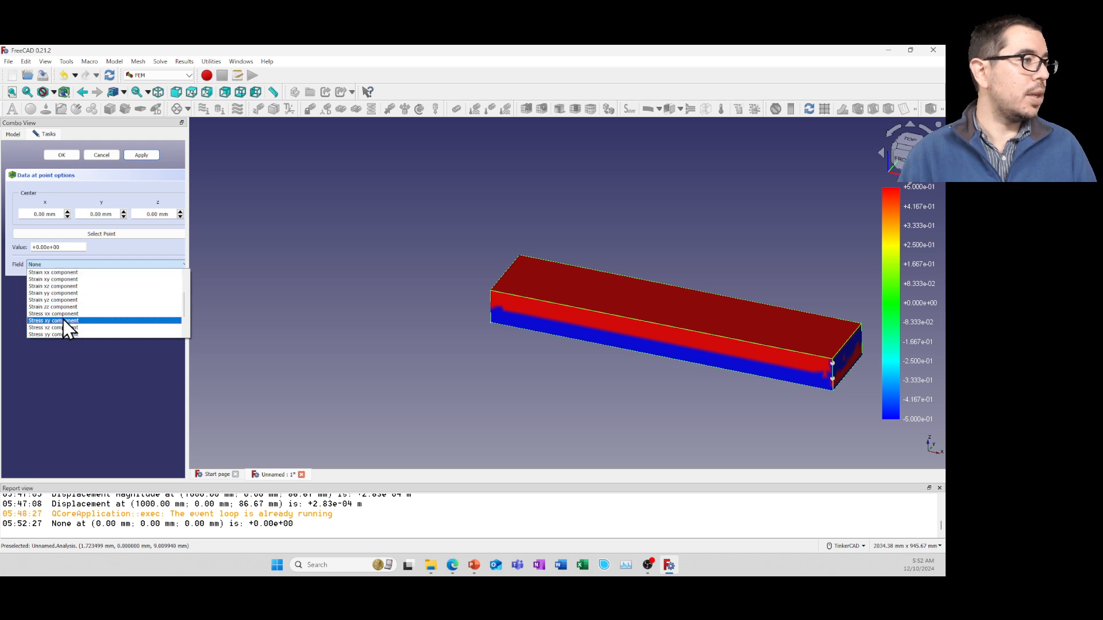
left_click(63, 315)
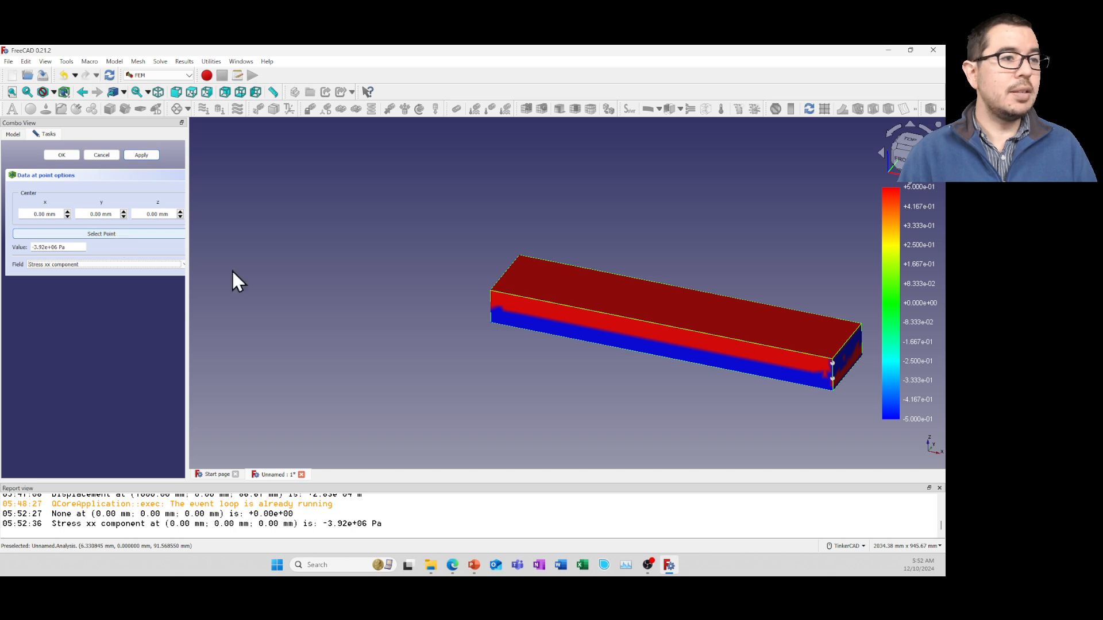
Probe Stress xx on the beam's top face near the fixed end, at about (7, 74, 100) mm, and accept the data-at-point options.
left_click(122, 236)
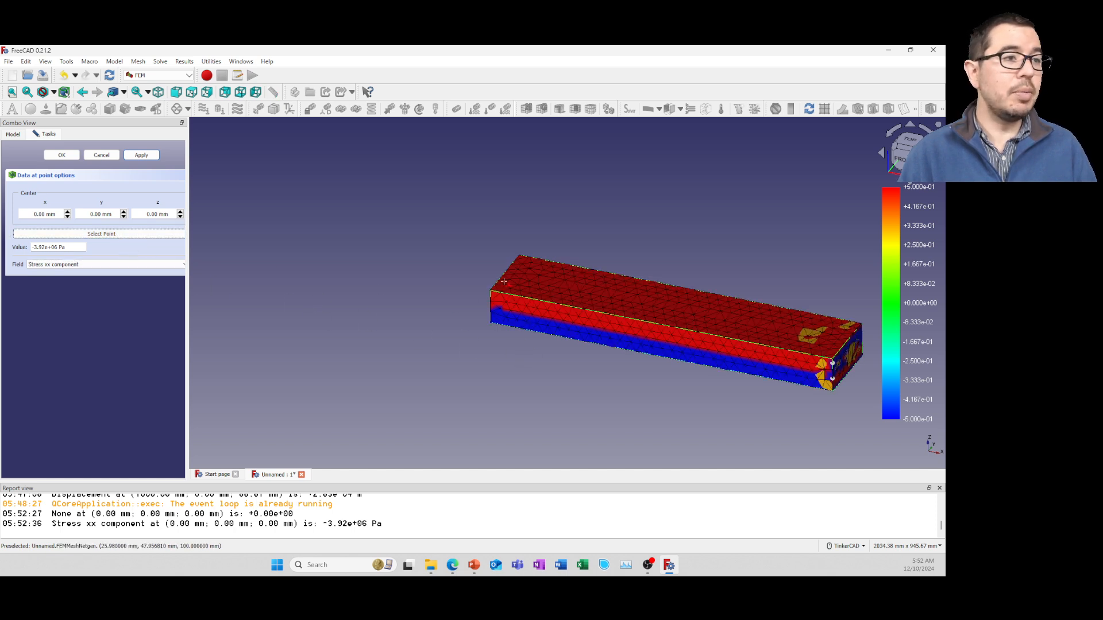
scroll(505, 291, "up", 6)
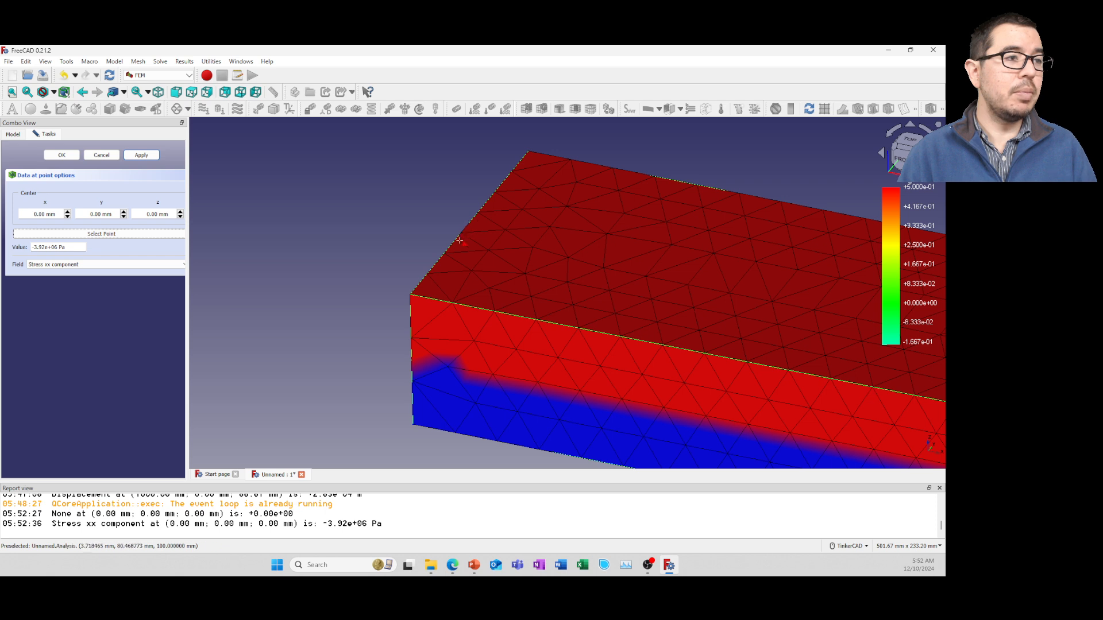
left_click(465, 244)
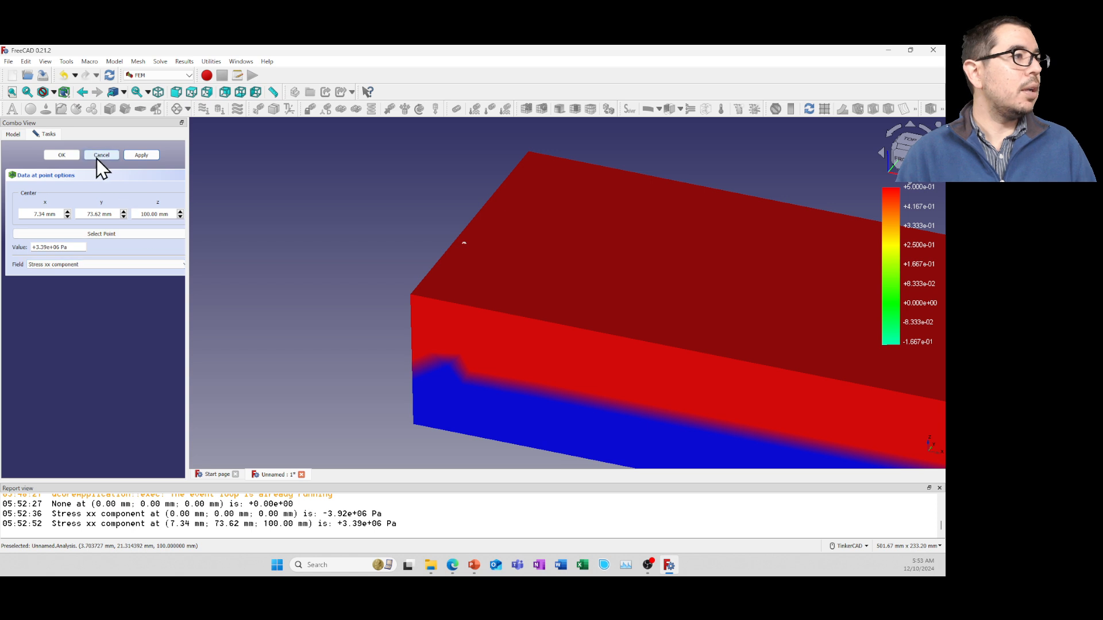
left_click(61, 155)
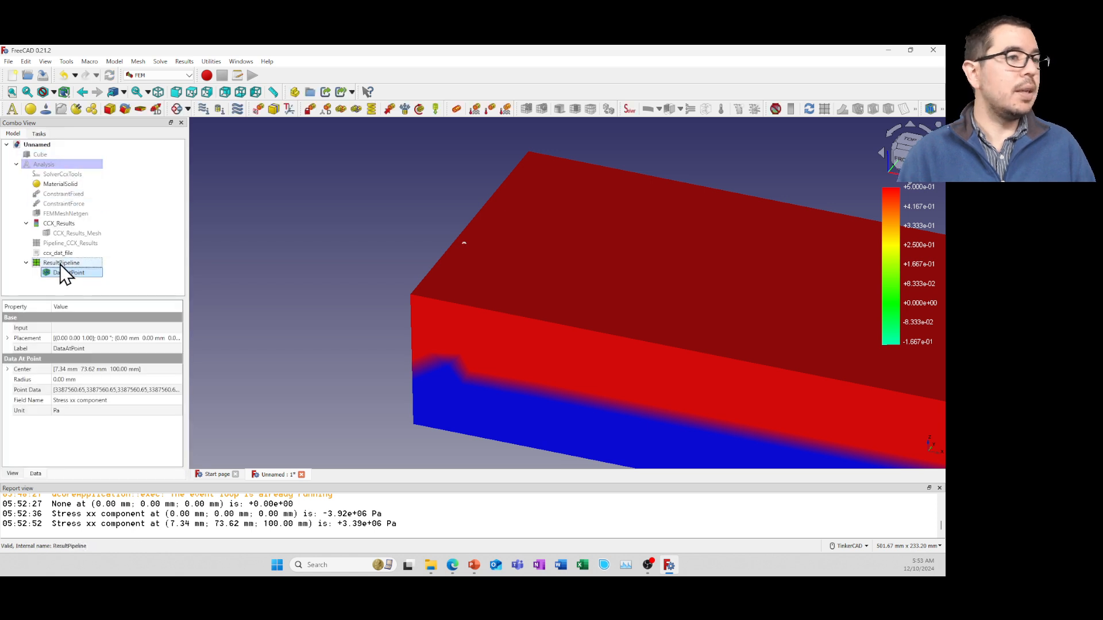
Reopen the ResultPipeline display options to restore the Stress xx component coloring, examine the whole beam, and accept them.
scroll(553, 292, "down", 3)
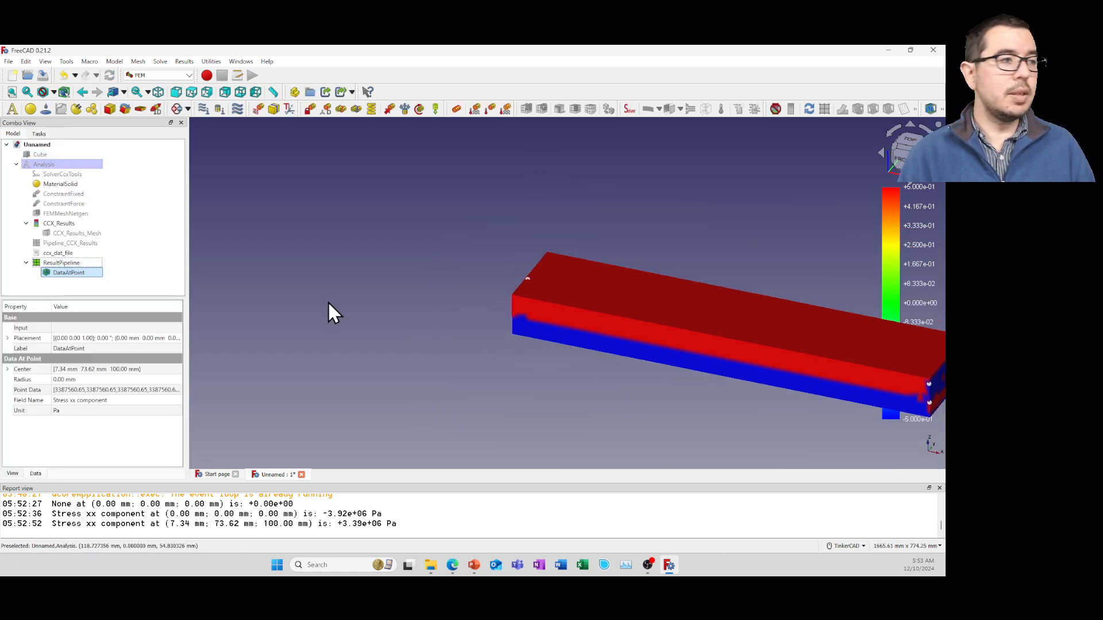
double_click(60, 264)
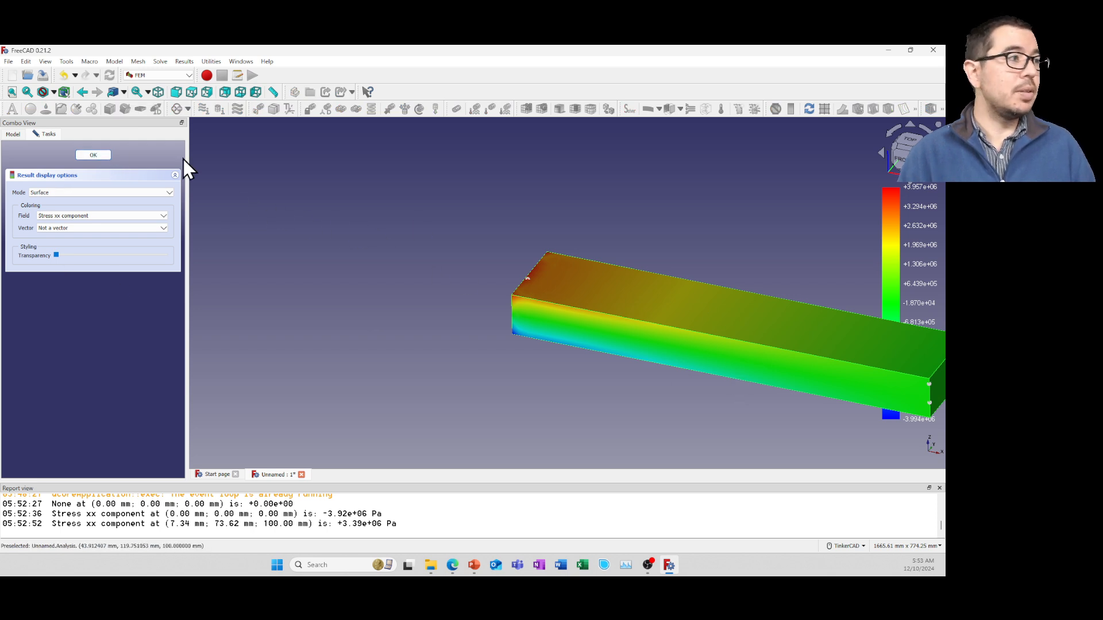
scroll(718, 348, "down", 1)
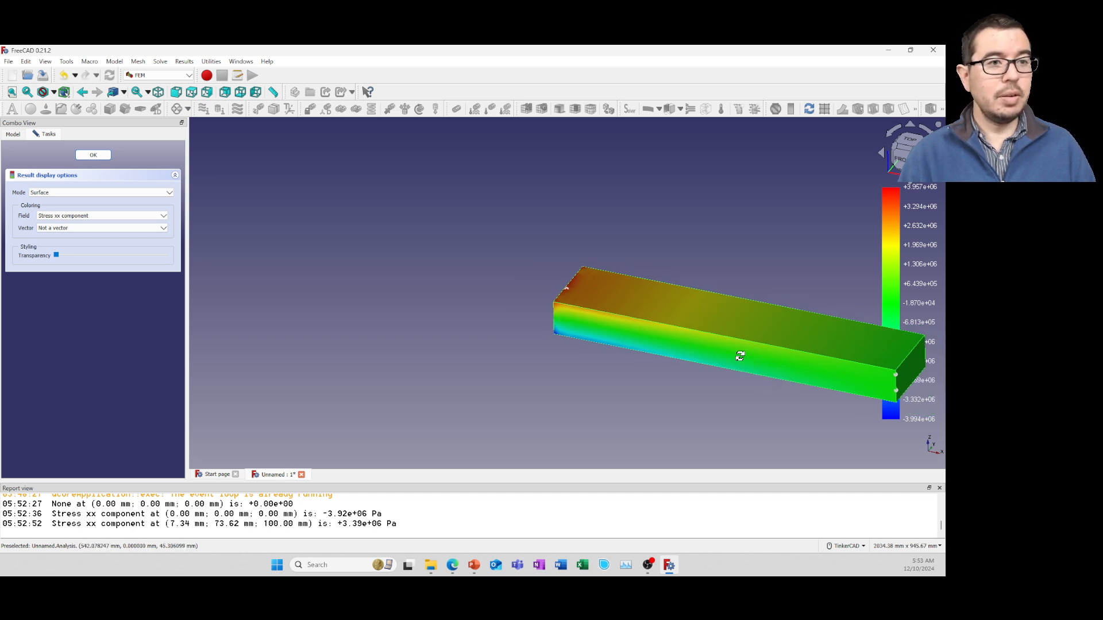
middle_click_drag(738, 359, 567, 302)
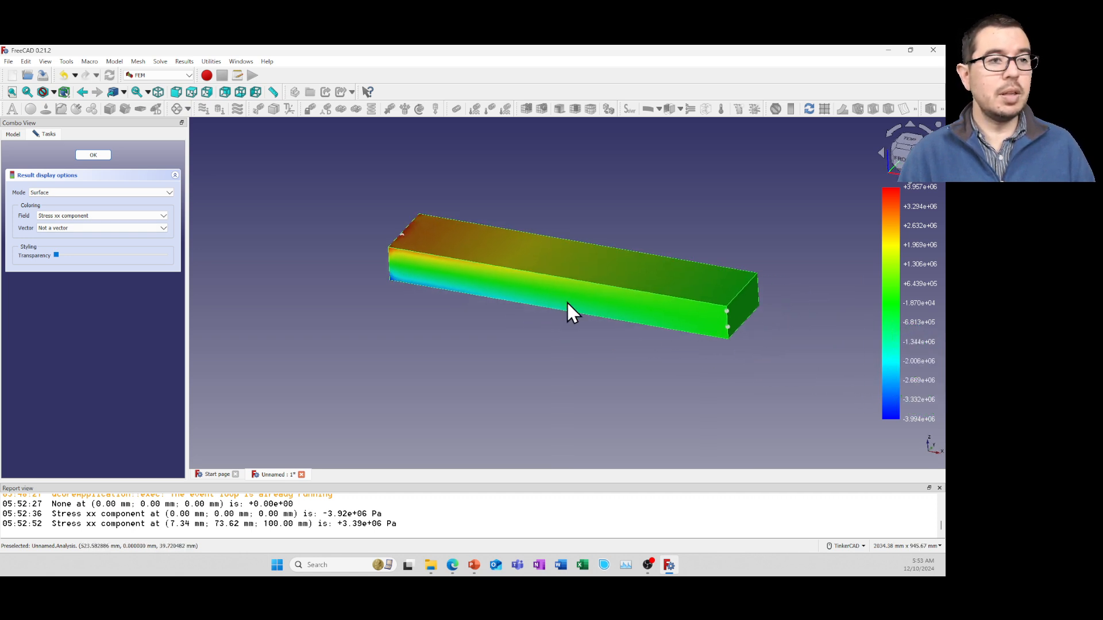
scroll(567, 302, "up", 2)
scroll(567, 305, "down", 1)
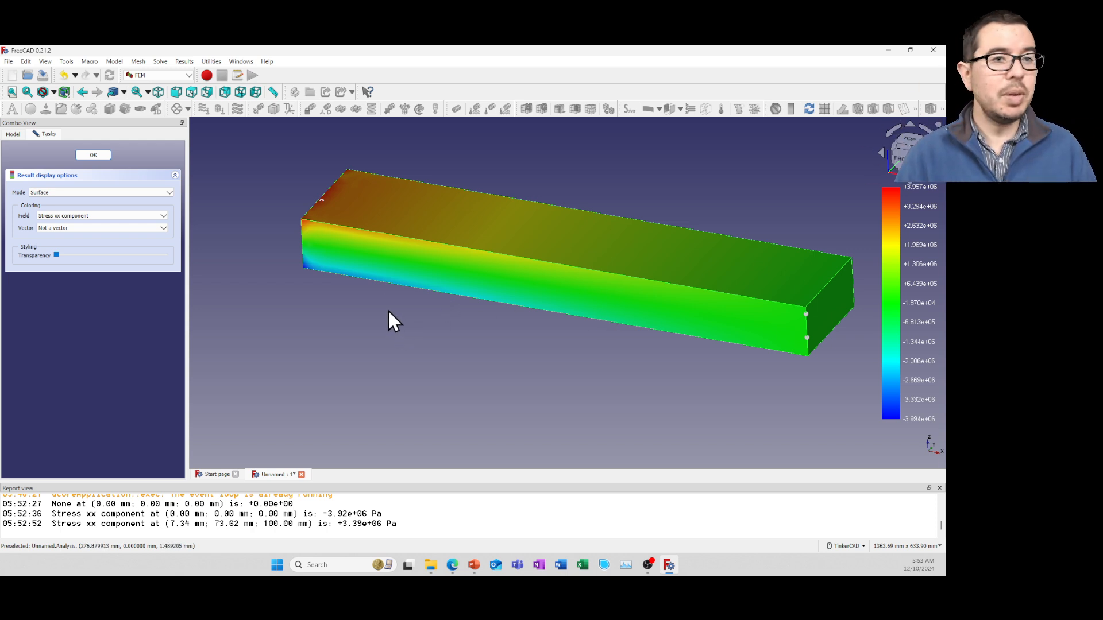
left_click(84, 154)
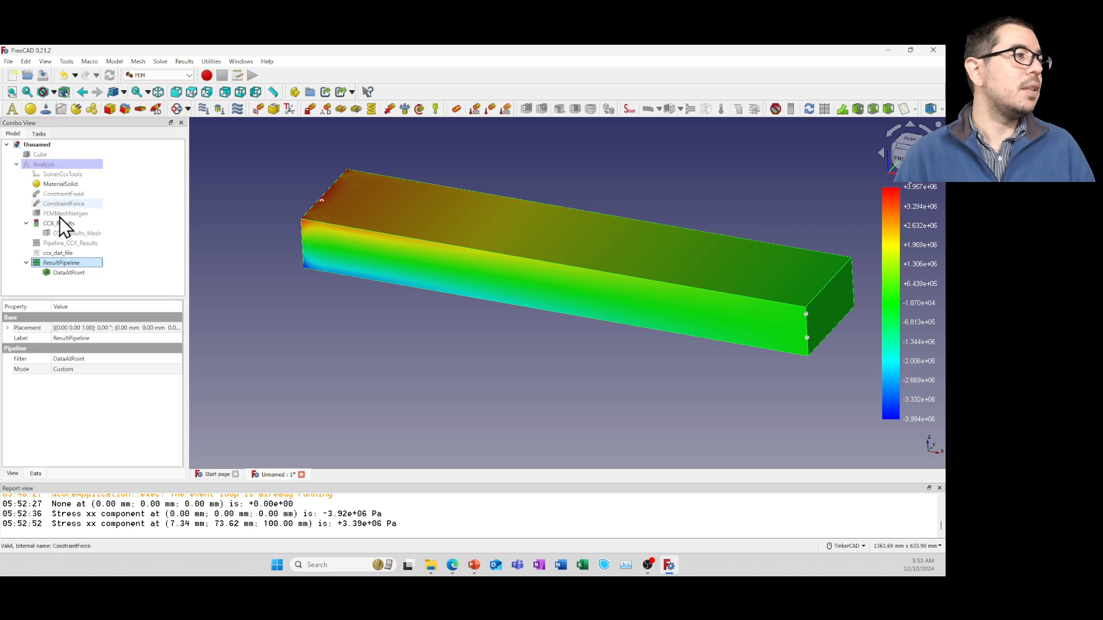
Make CCX_Results_Mesh visible over the stress coloring and select ResultPipeline.
right_click(54, 234)
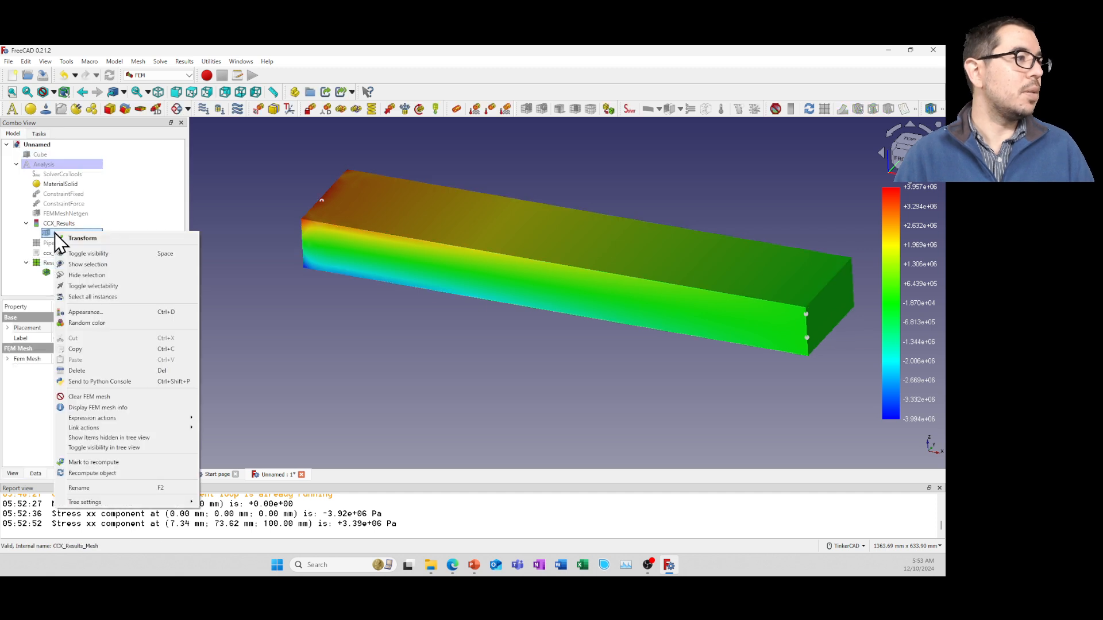
left_click(91, 257)
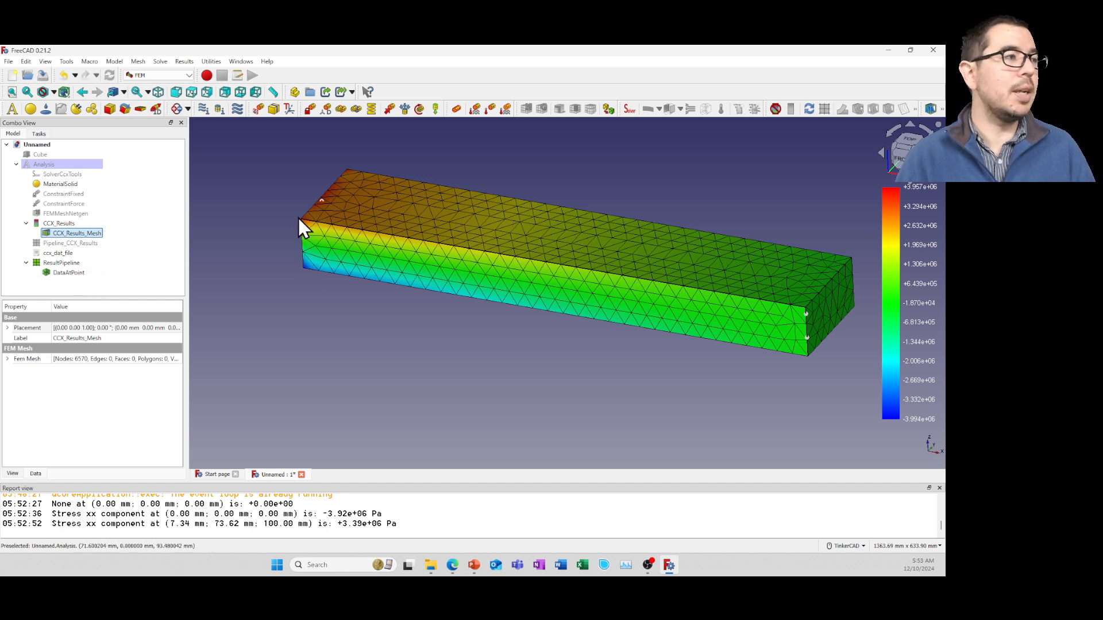
left_click(55, 264)
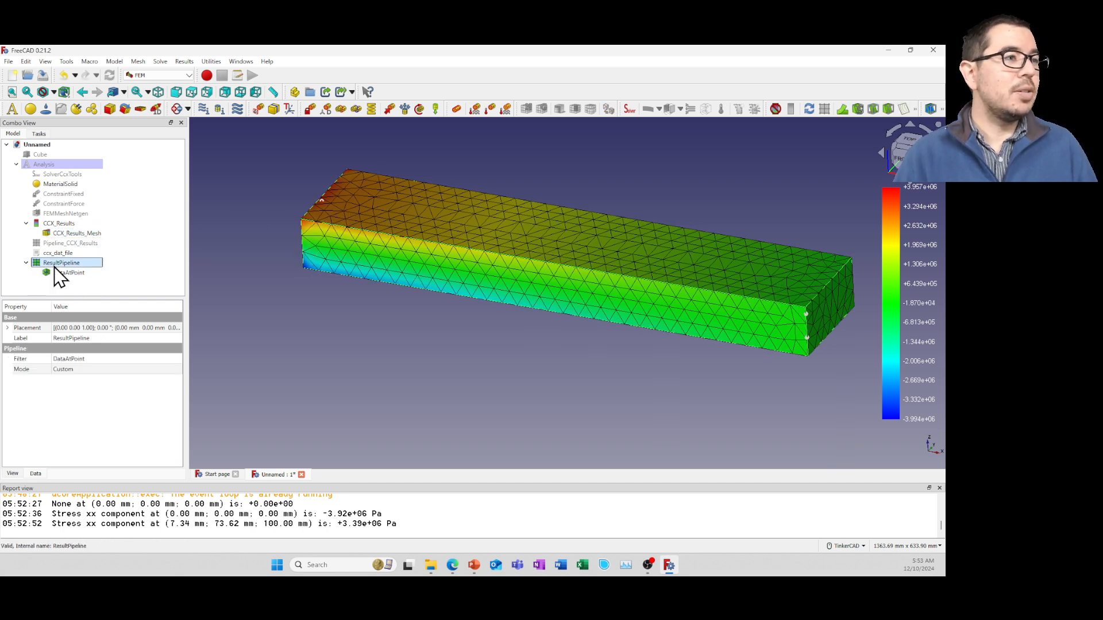